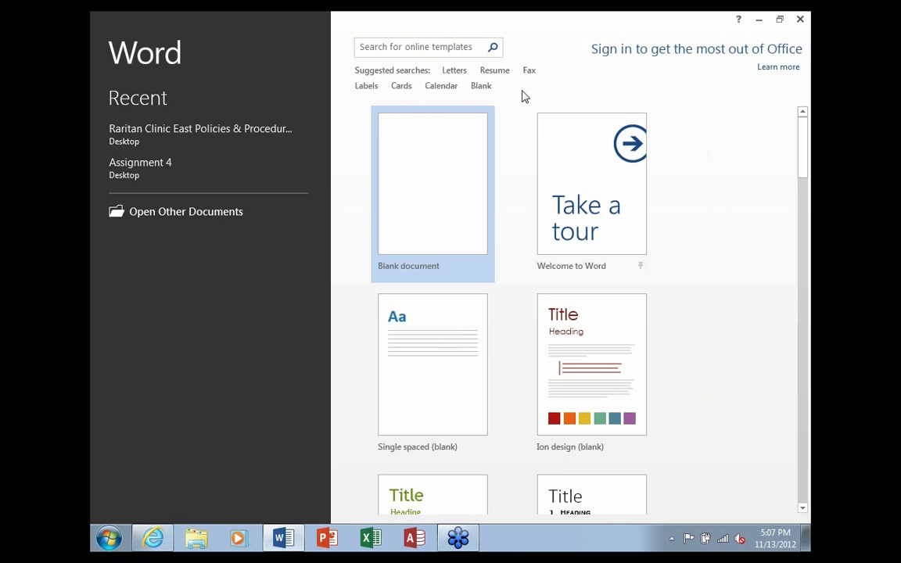
# Create a new blank document from the Word start screen
pyautogui.click(436, 201)
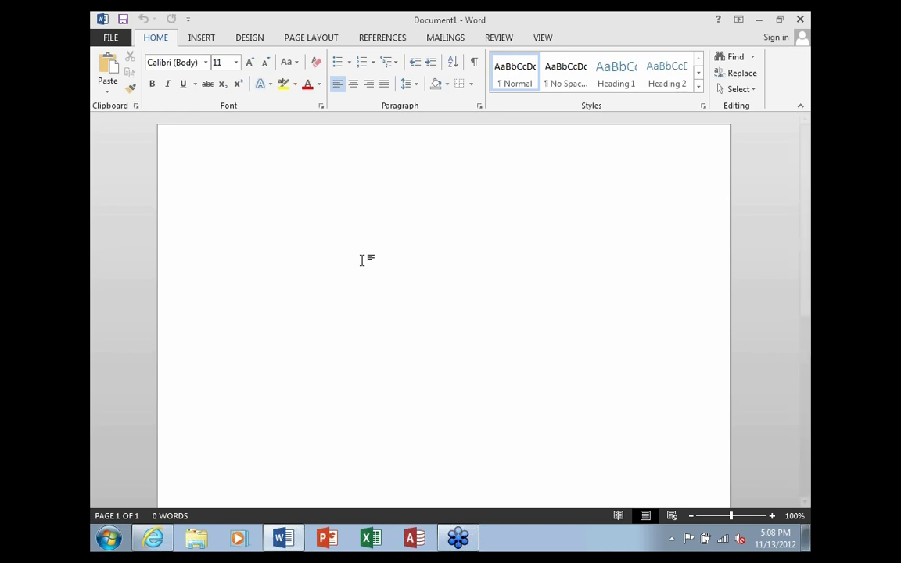
pyautogui.click(203, 39)
pyautogui.click(250, 36)
pyautogui.click(317, 43)
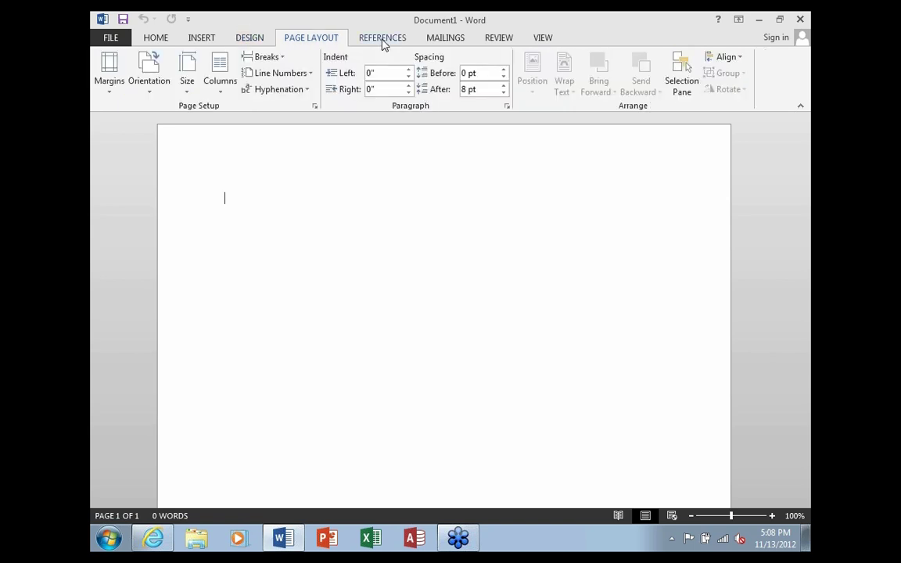
pyautogui.click(447, 43)
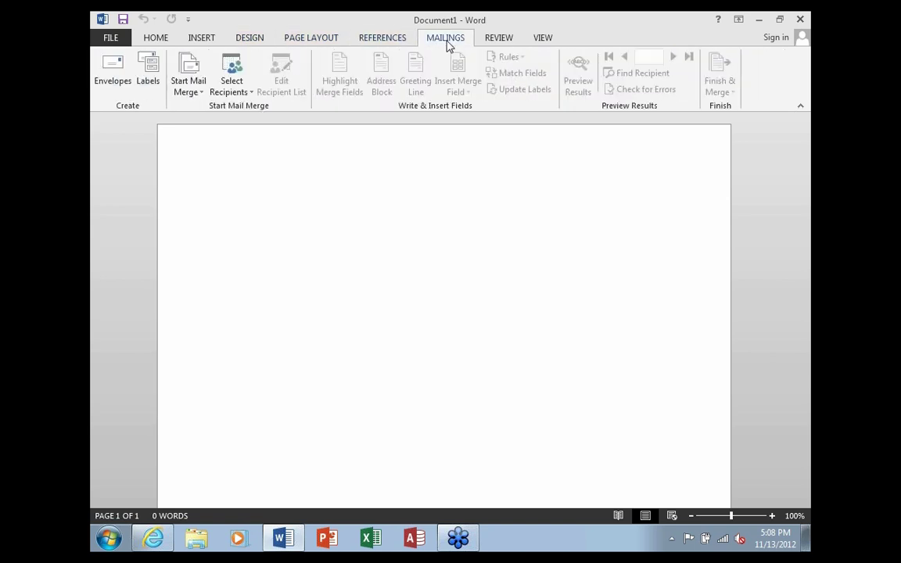
pyautogui.click(496, 43)
pyautogui.click(538, 42)
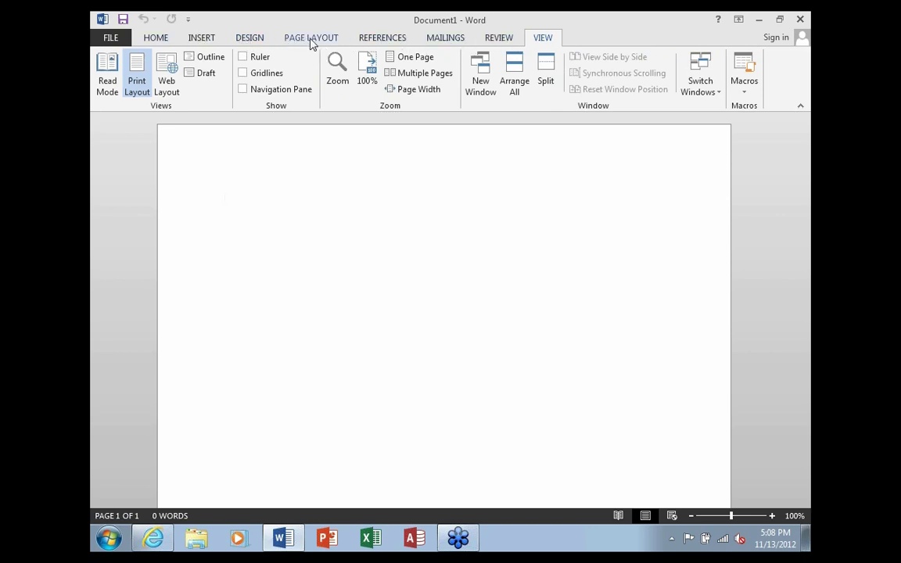
pyautogui.click(161, 39)
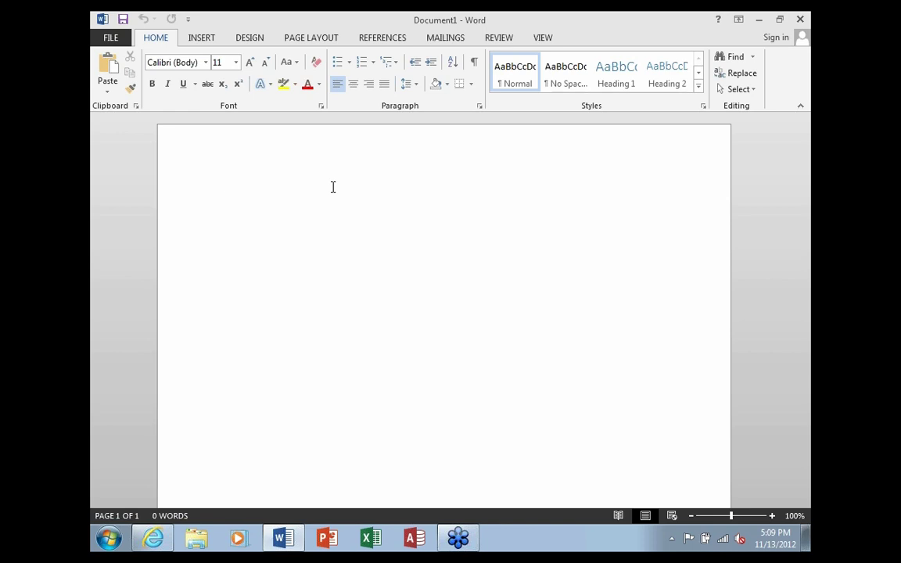
# Add Touch/Mouse Mode to the Quick Access Toolbar and switch to Touch spacing
pyautogui.click(188, 21)
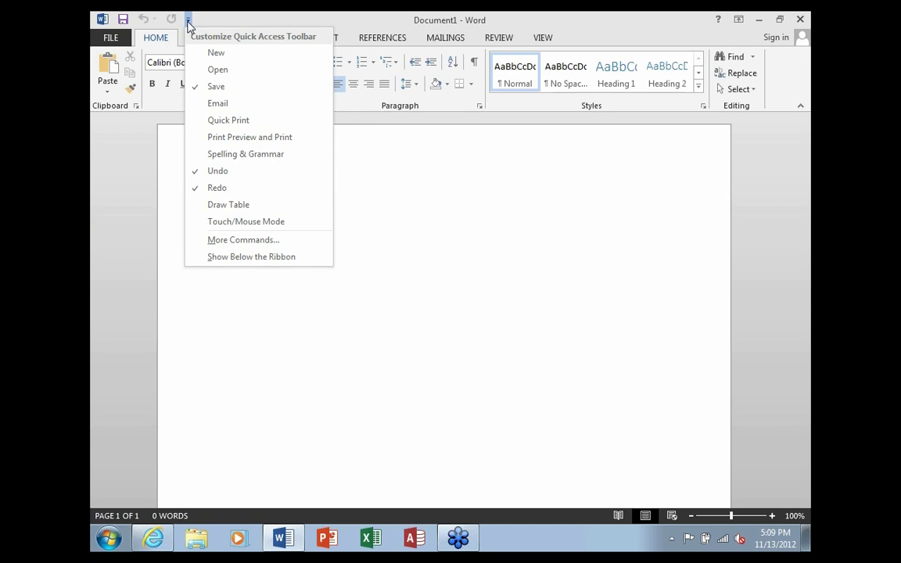
pyautogui.click(248, 222)
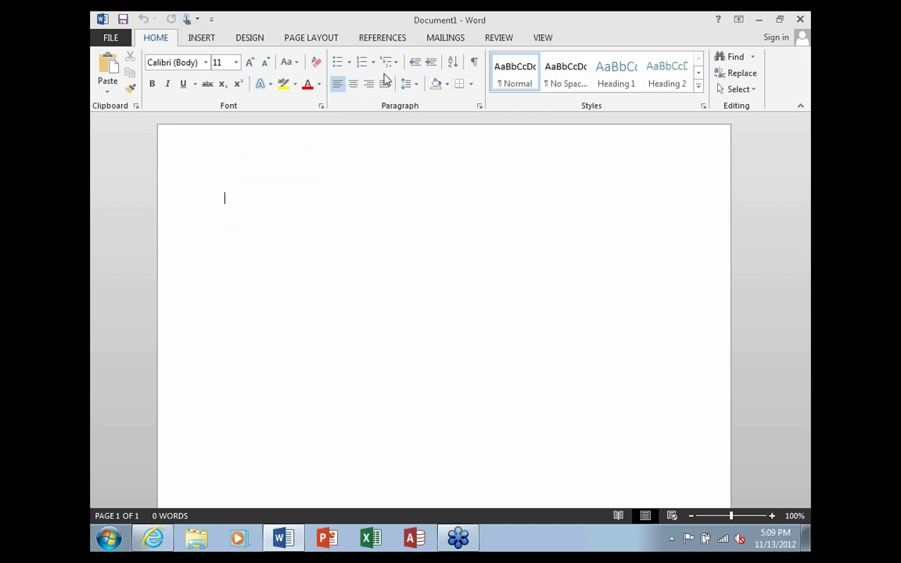
pyautogui.click(186, 21)
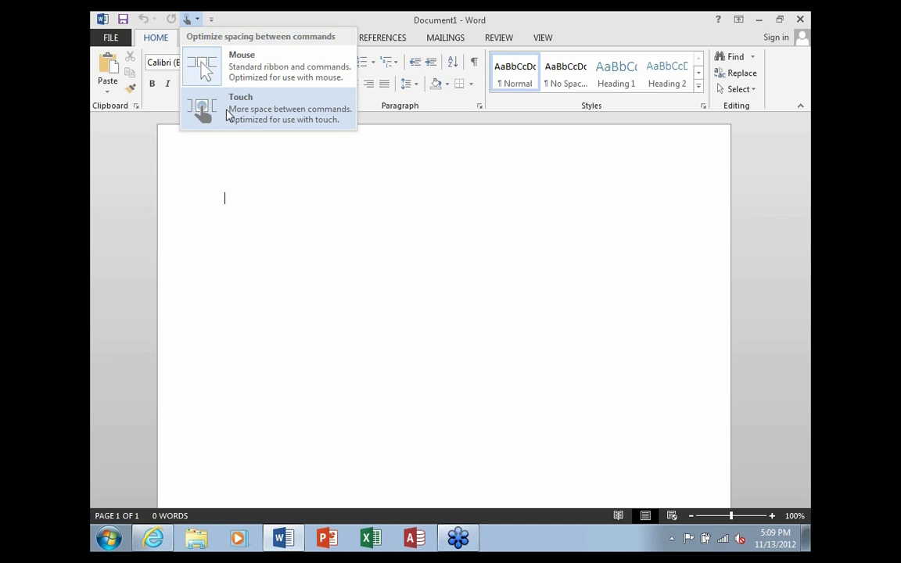
pyautogui.click(226, 115)
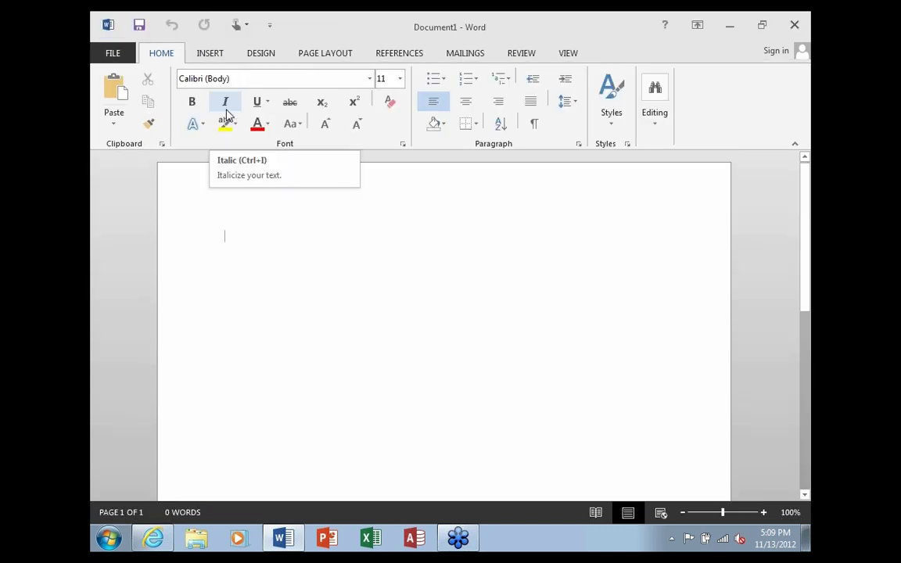
# Switch the ribbon back to compact Mouse spacing
pyautogui.rightClick(227, 115)
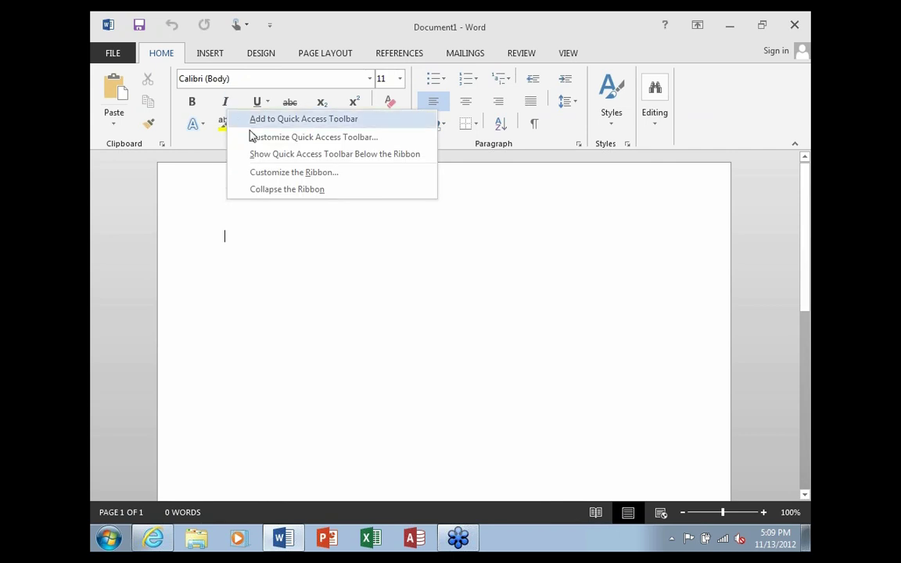
pyautogui.click(444, 226)
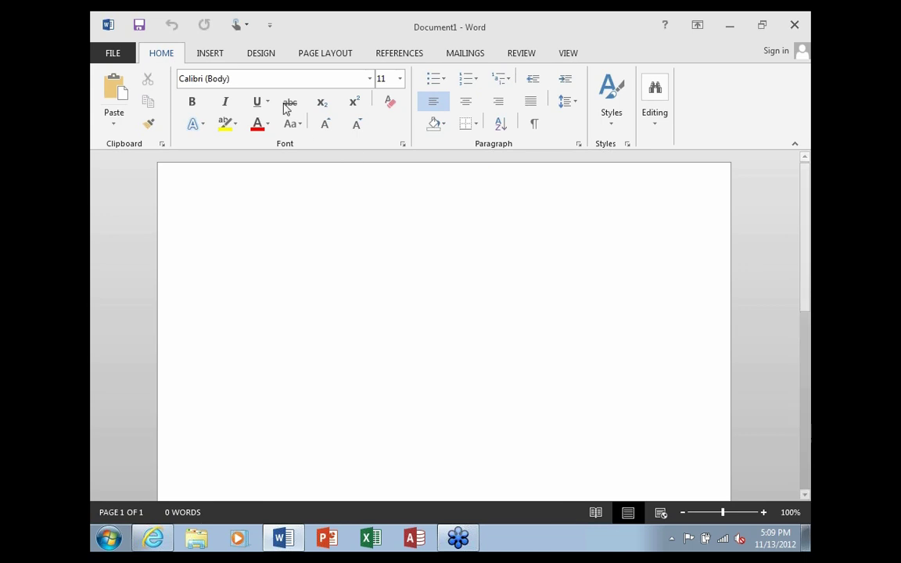
pyautogui.click(236, 26)
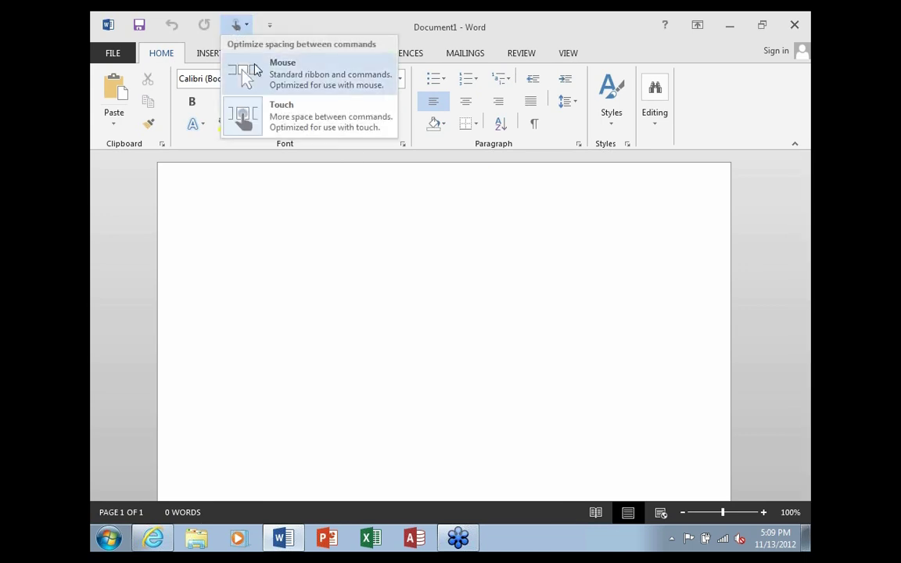
pyautogui.click(240, 72)
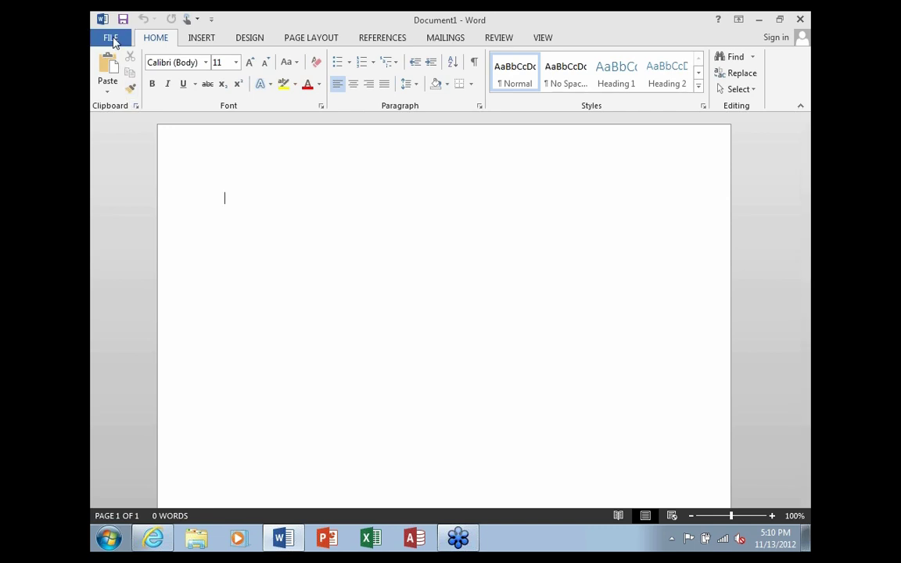
pyautogui.click(111, 41)
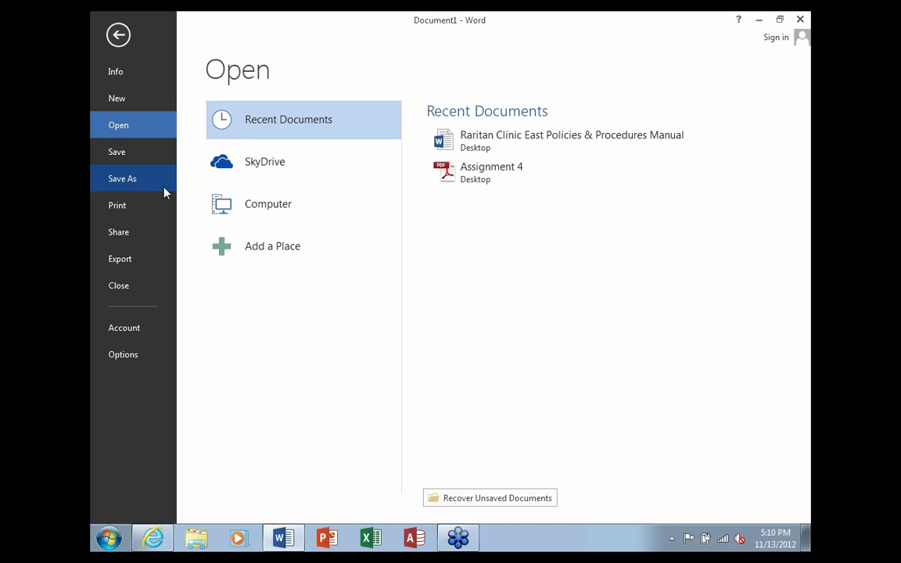
pyautogui.click(126, 76)
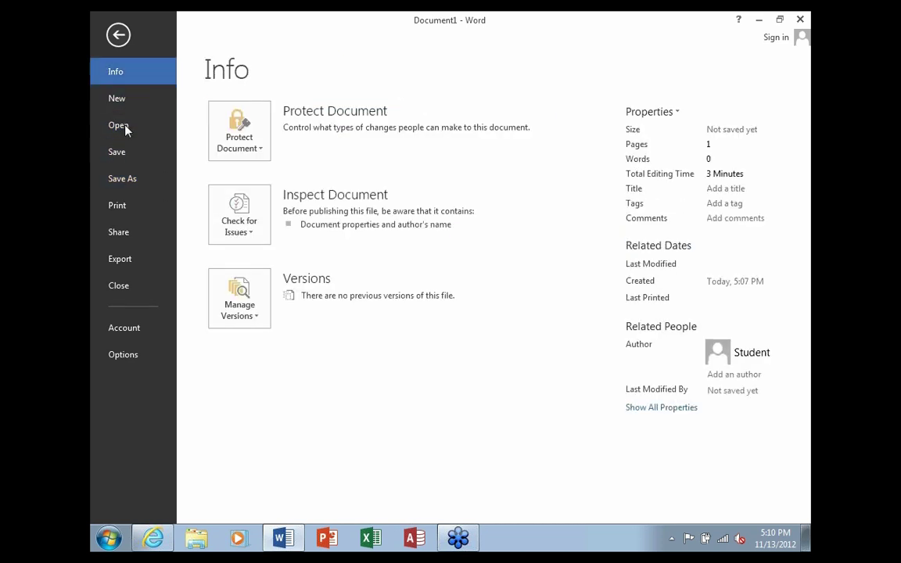
pyautogui.click(128, 181)
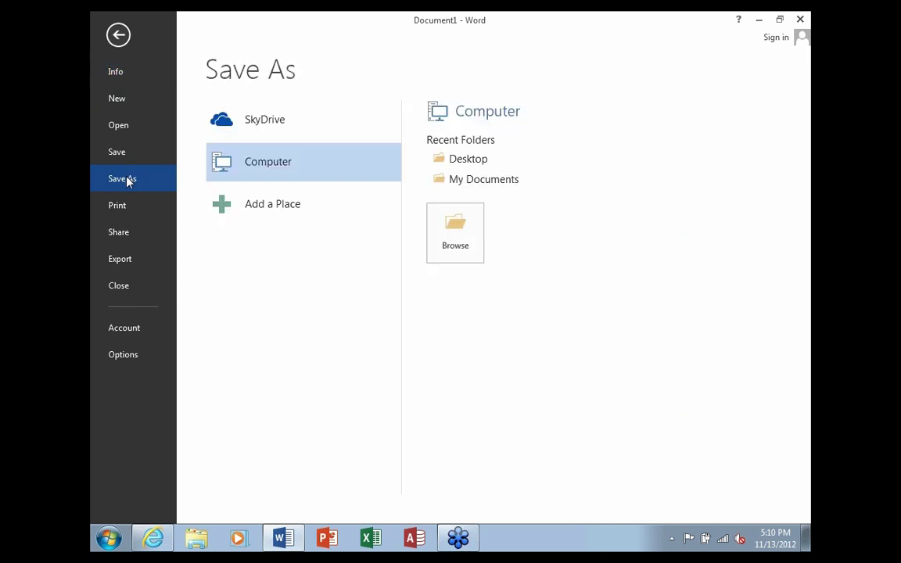
pyautogui.click(131, 205)
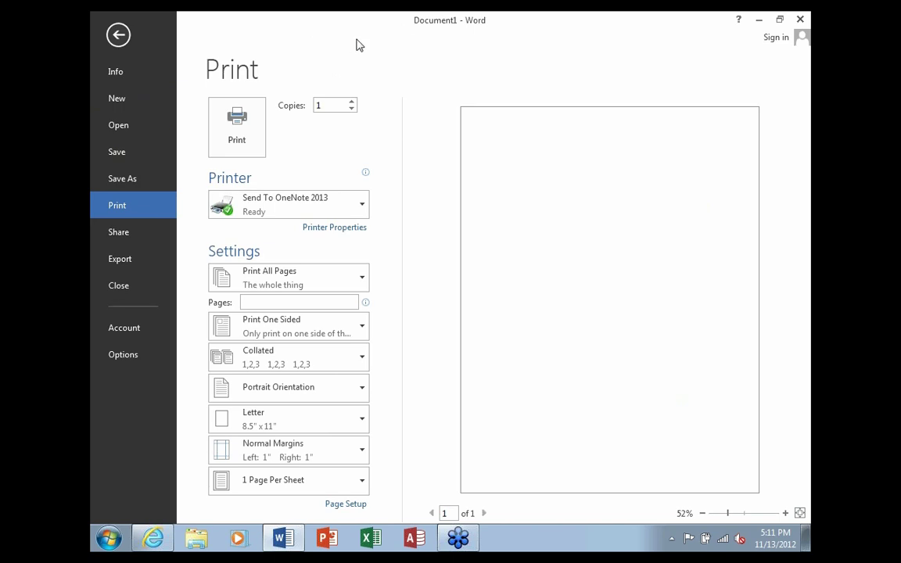
pyautogui.click(117, 35)
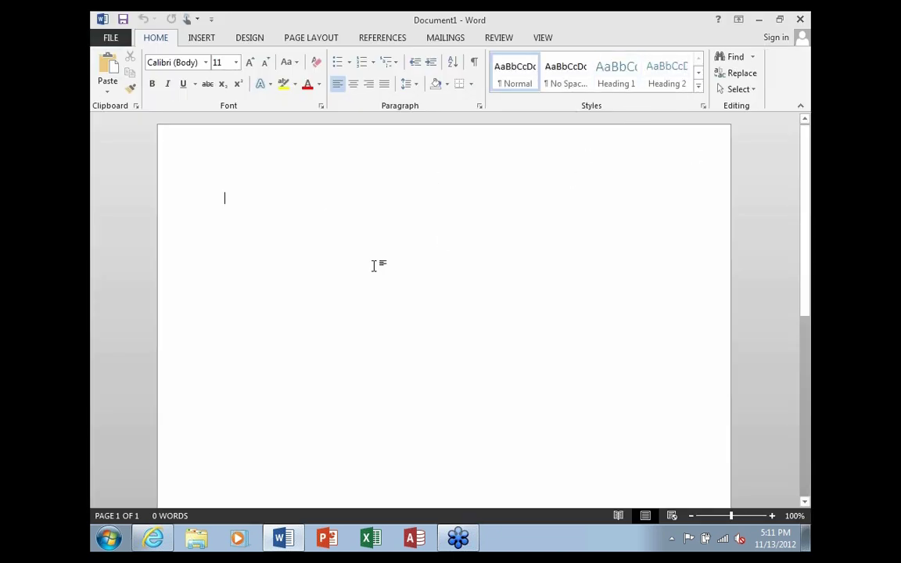
# Minimize Word, open the Raritan Clinic East Policies & Procedures Manual from the desktop, and show the View tab
pyautogui.click(758, 21)
pyautogui.doubleClick(115, 117)
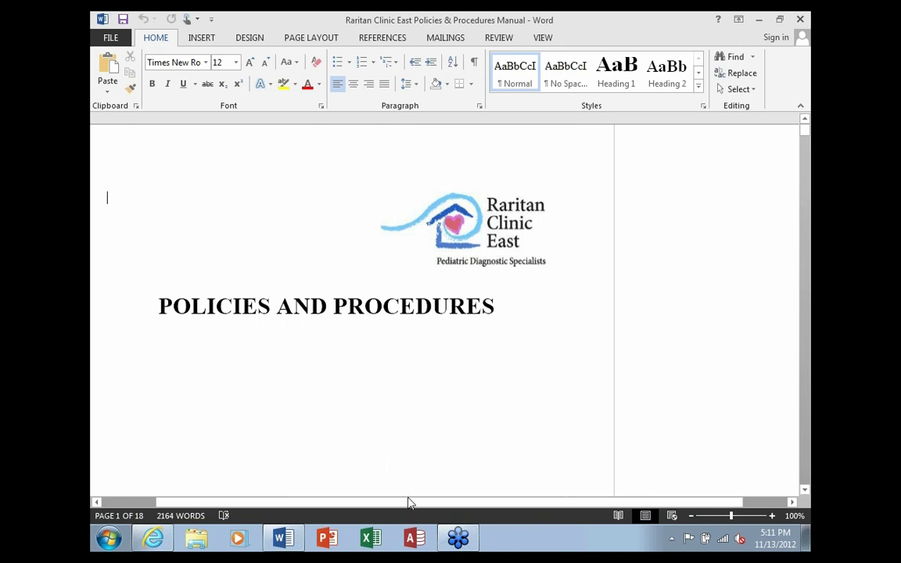
pyautogui.moveTo(408, 504); pyautogui.dragTo(375, 503)
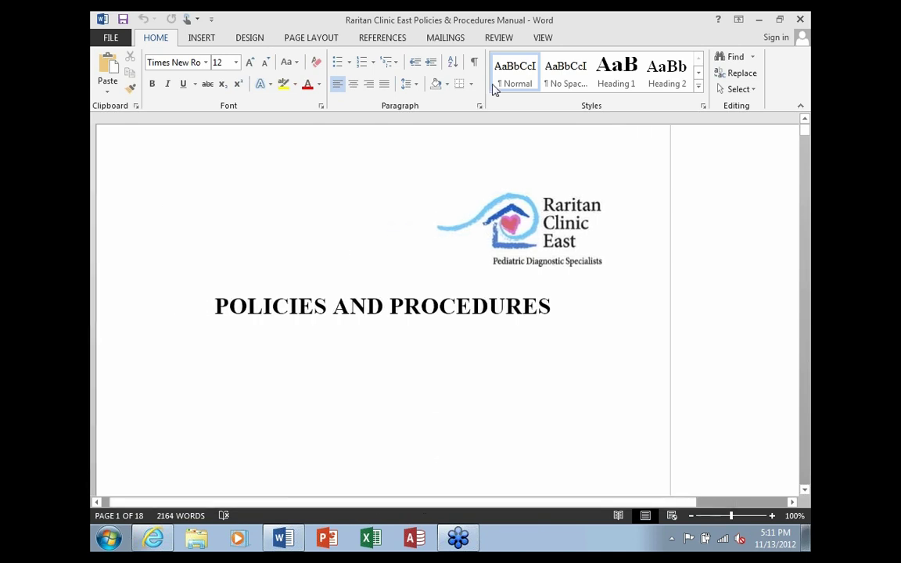
pyautogui.click(544, 39)
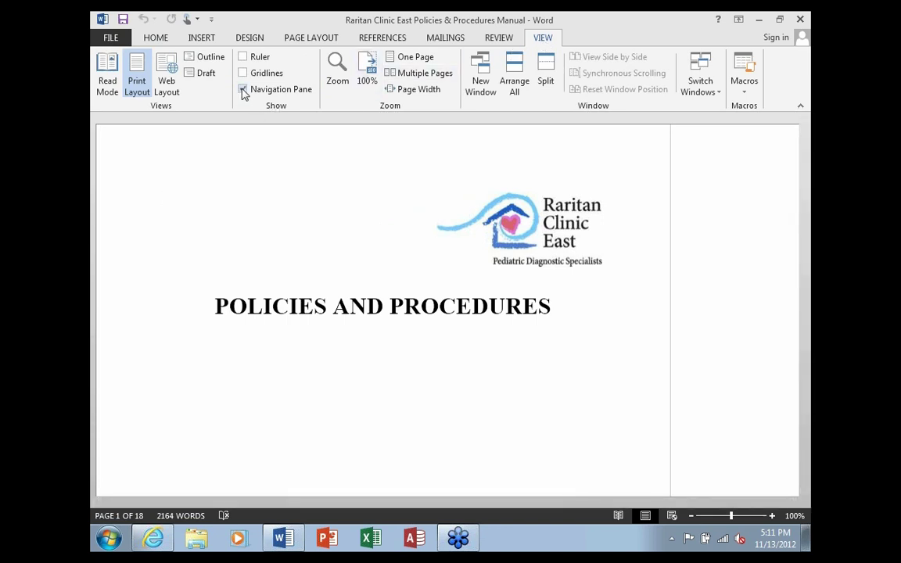
# Show the Navigation pane and jump between headings, from Patient Management Procedures to Appendix A and back
pyautogui.click(243, 90)
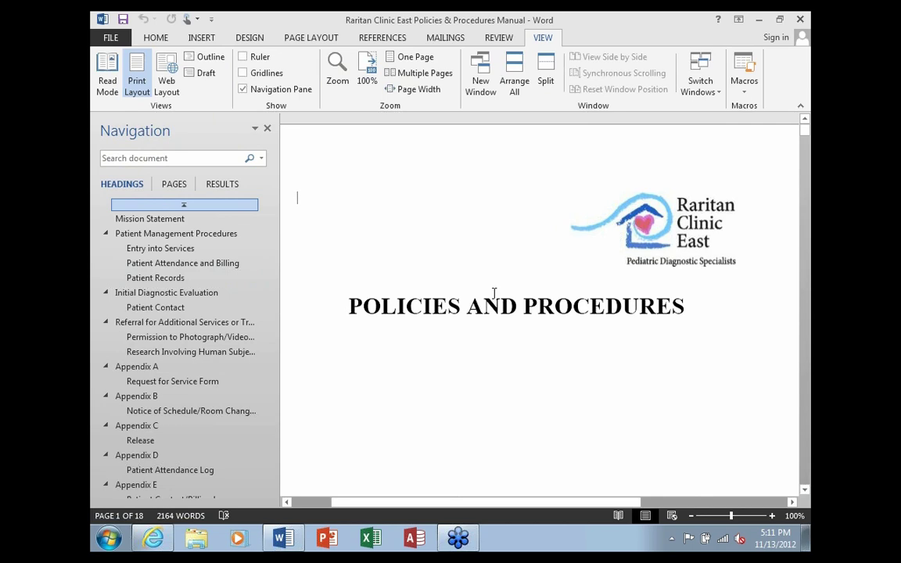
pyautogui.click(168, 234)
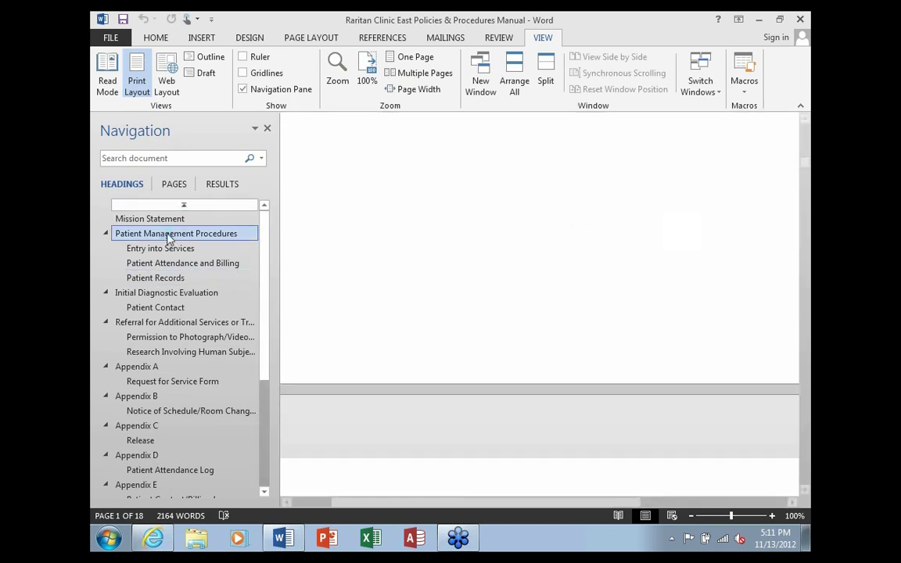
pyautogui.click(167, 292)
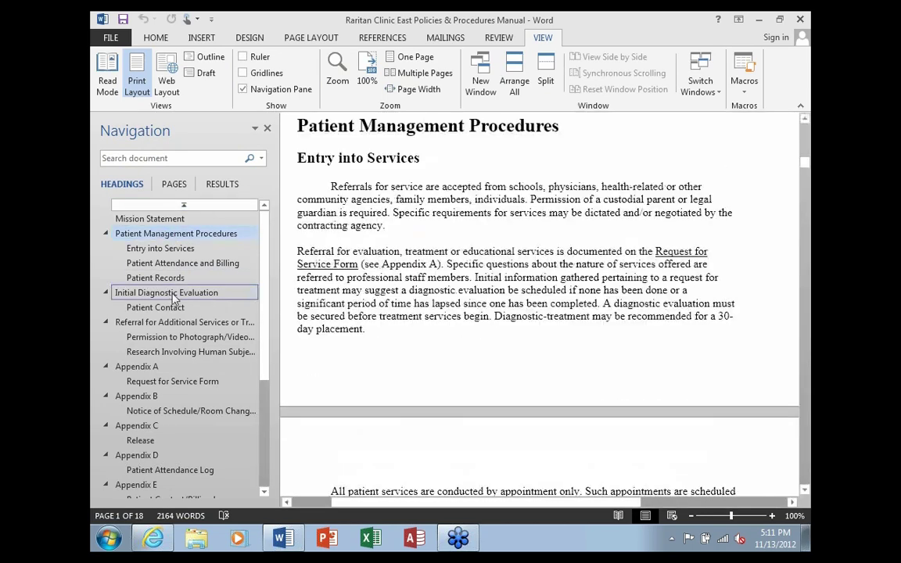
pyautogui.click(173, 323)
pyautogui.click(148, 369)
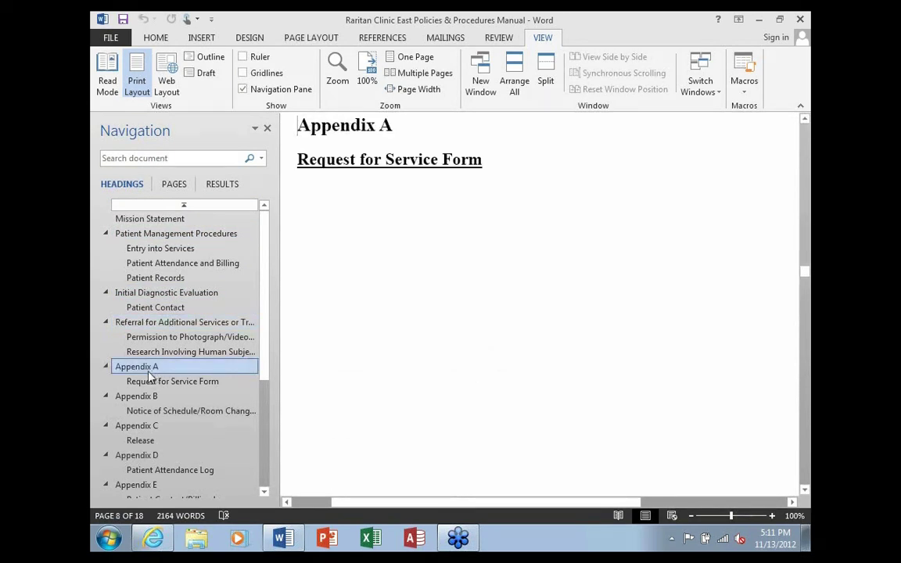
pyautogui.click(150, 235)
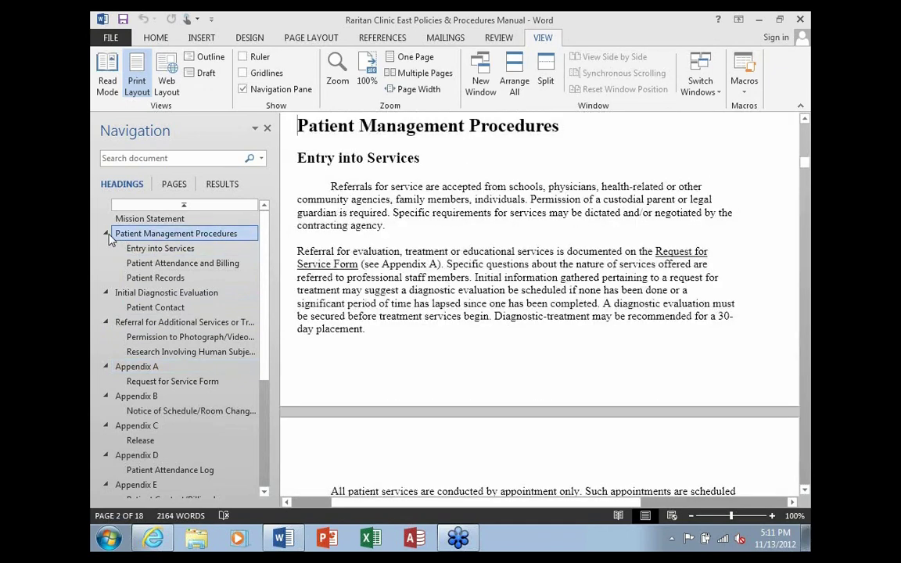
# Collapse the Patient Management Procedures, Initial Diagnostic Evaluation and Referral headings in the outline
pyautogui.click(106, 234)
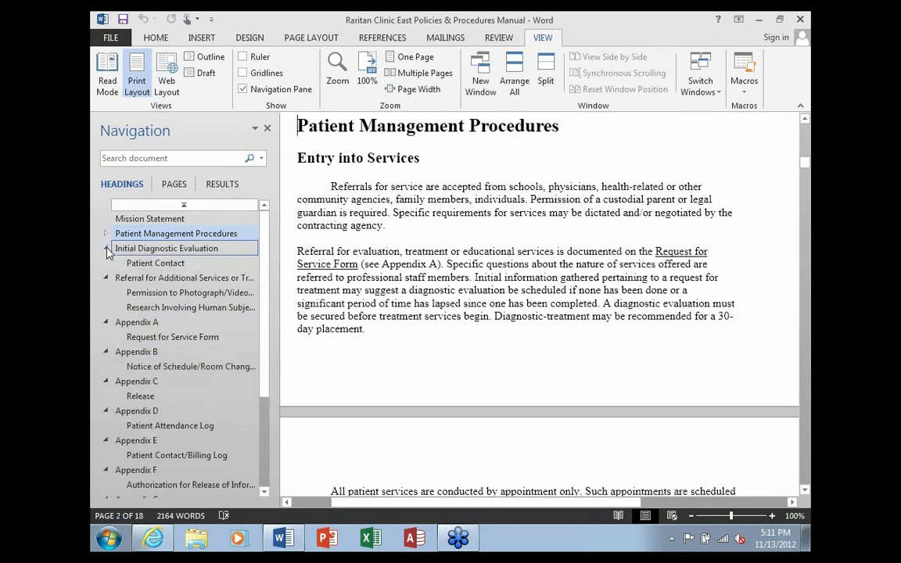
pyautogui.click(106, 248)
pyautogui.click(106, 264)
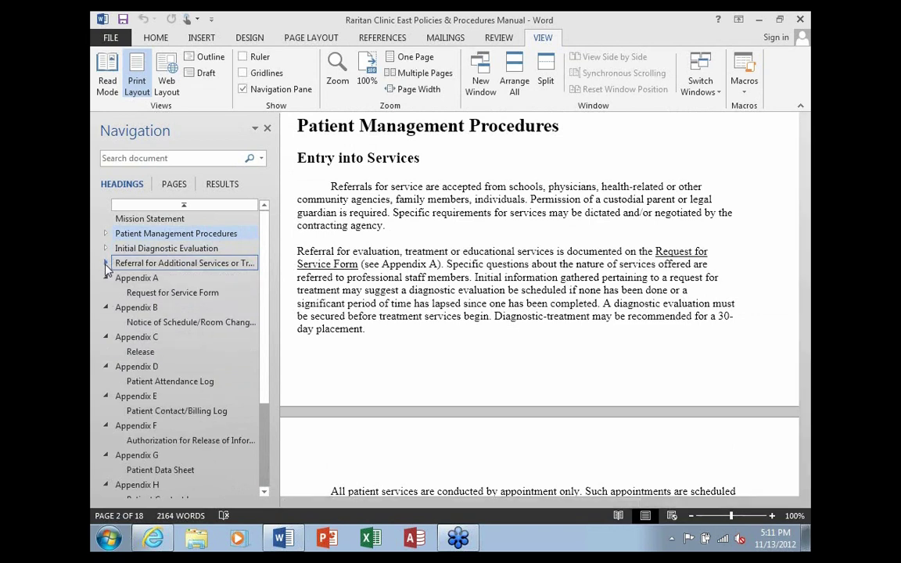
pyautogui.click(137, 236)
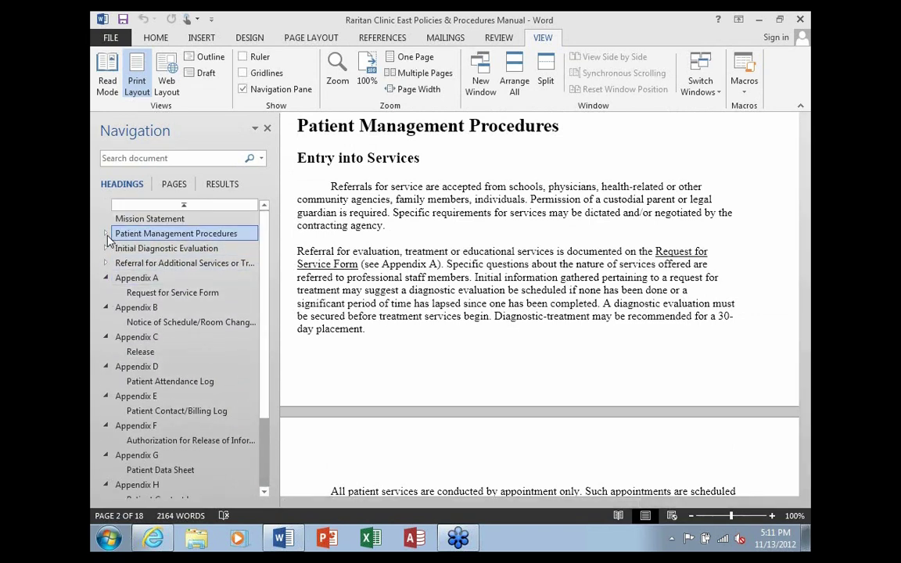
pyautogui.click(108, 237)
pyautogui.click(107, 237)
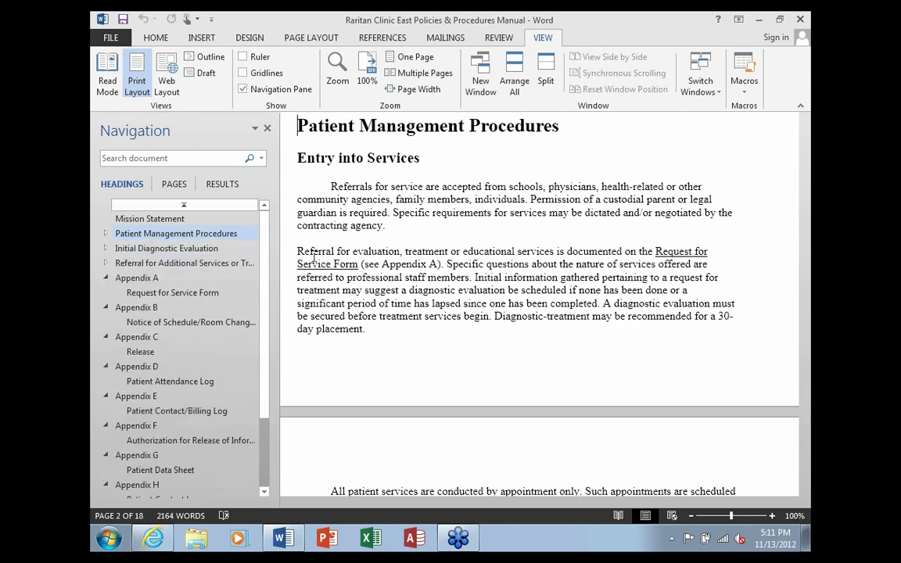
pyautogui.moveTo(342, 167); pyautogui.dragTo(469, 279)
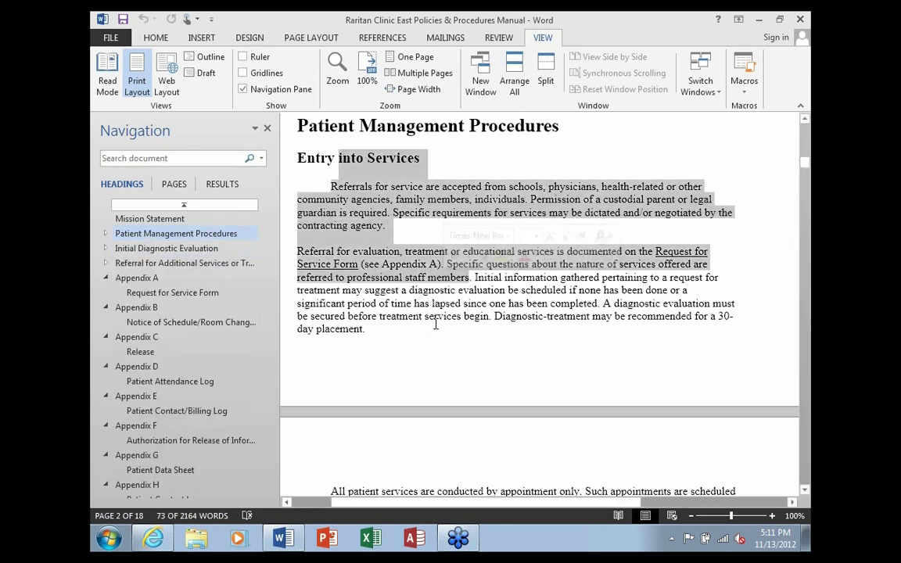
pyautogui.click(435, 325)
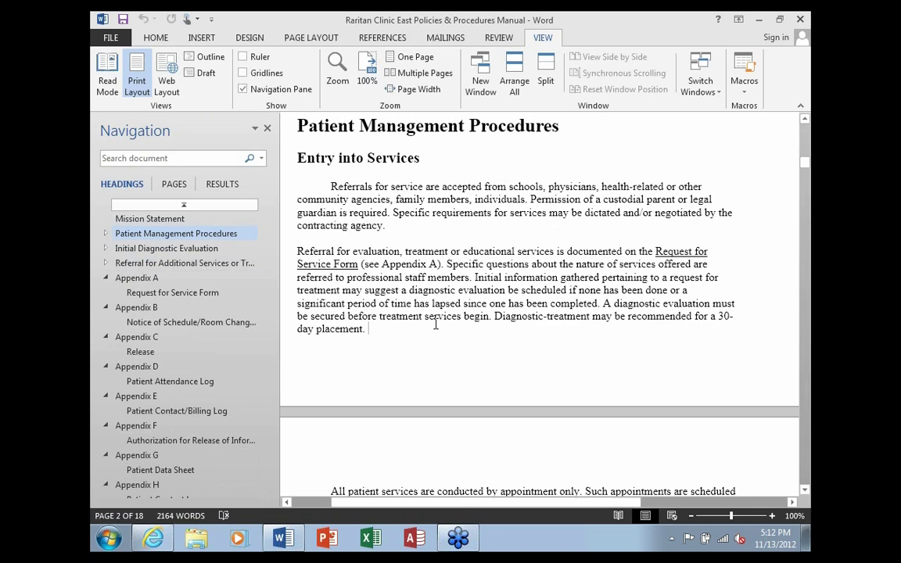
# Close the Navigation pane and test collapsing and expanding Patient Management Procedures in the text
pyautogui.click(266, 129)
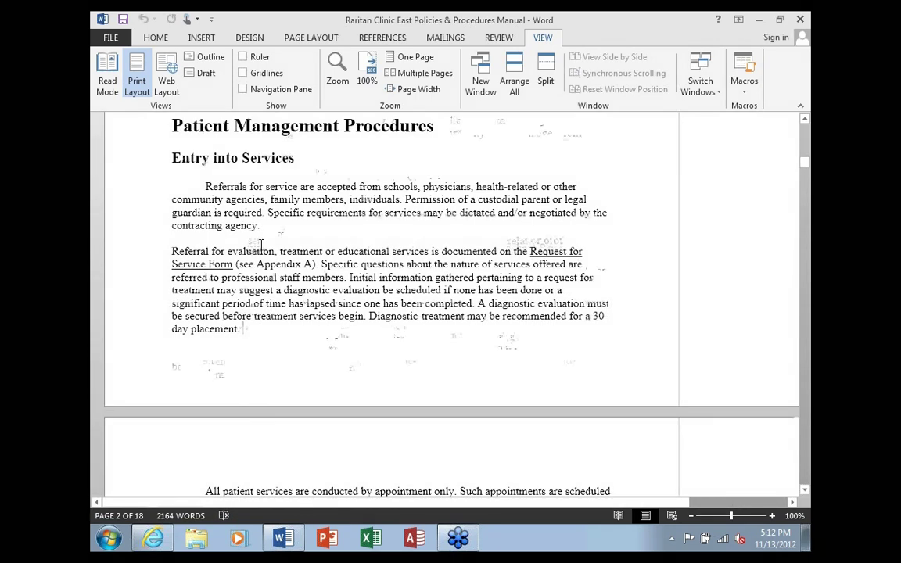
pyautogui.scroll(1, 262, 243)
pyautogui.scroll(4, 262, 242)
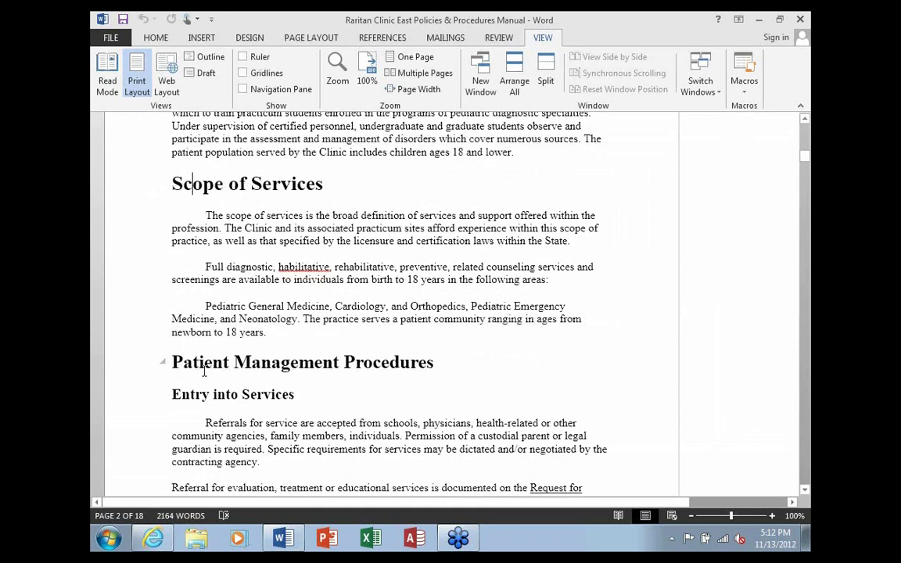
pyautogui.click(163, 364)
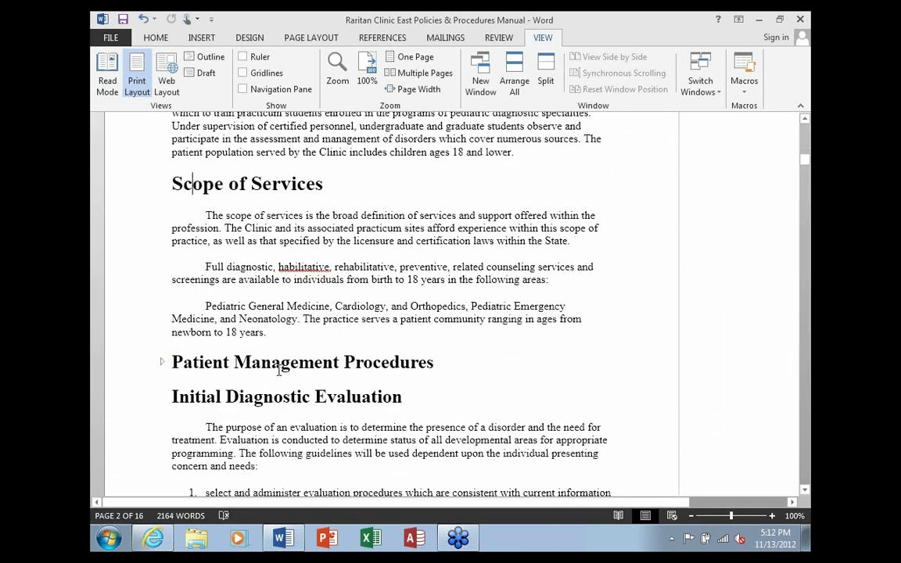
pyautogui.scroll(-3, 279, 370)
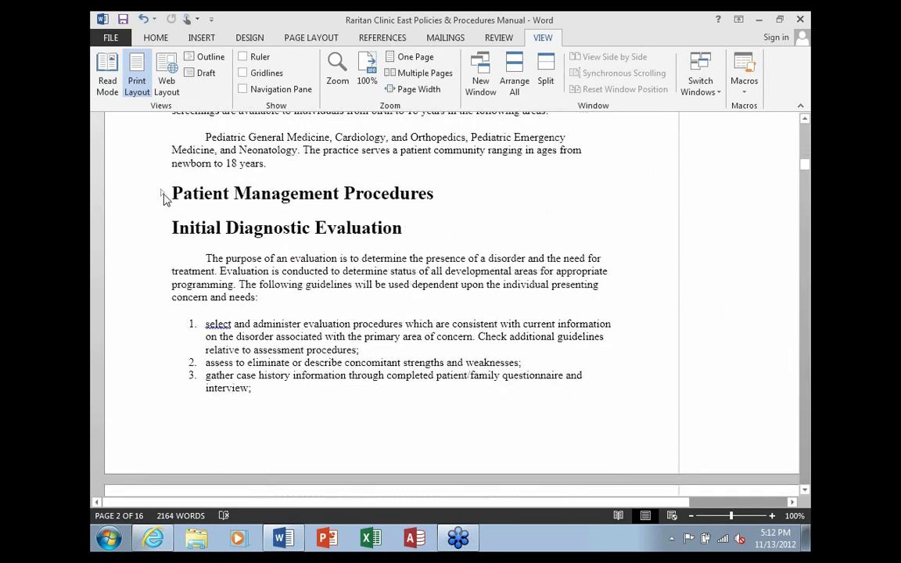
pyautogui.click(163, 194)
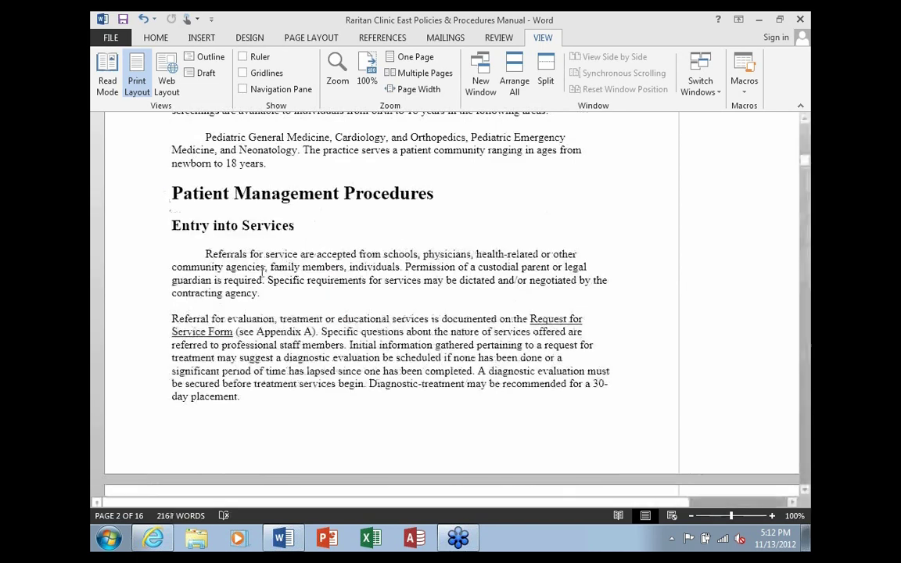
# Collapse the Patient Management Procedures and Initial Diagnostic Evaluation sections in the document text
pyautogui.scroll(-3, 265, 268)
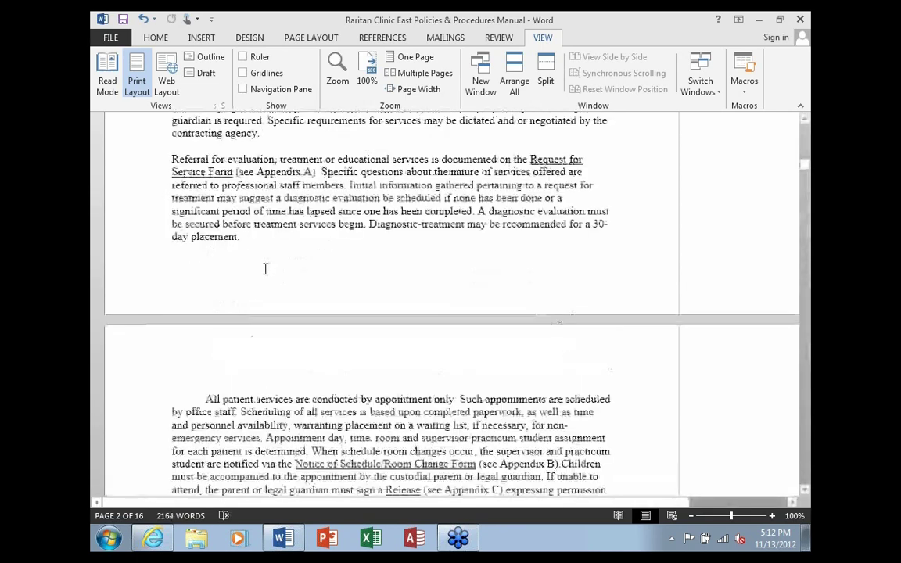
pyautogui.scroll(-4, 265, 268)
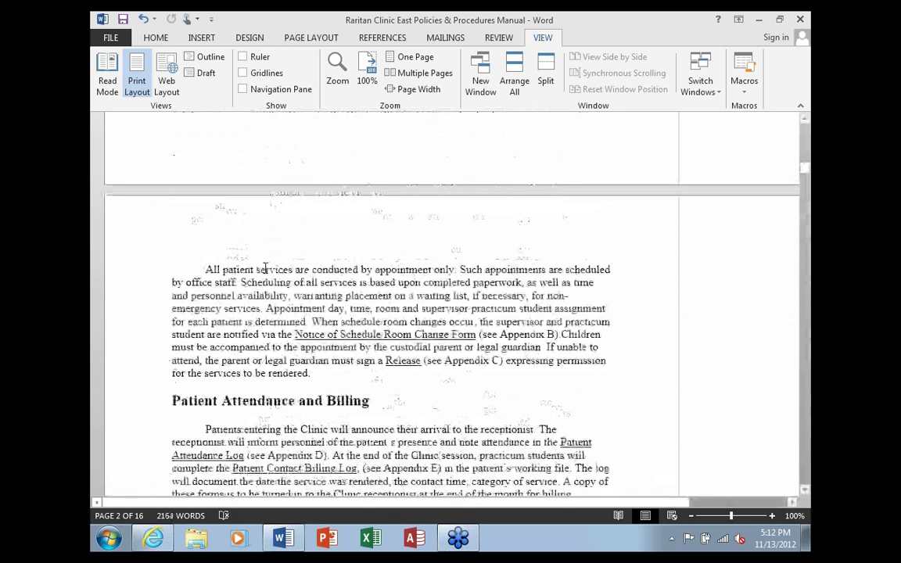
pyautogui.scroll(-4, 266, 267)
pyautogui.scroll(11, 265, 268)
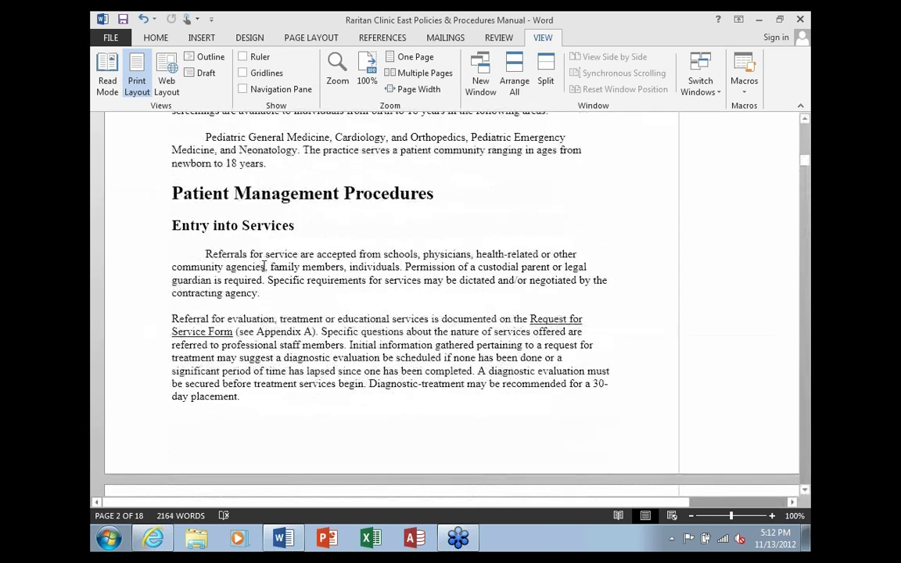
pyautogui.moveTo(166, 197)
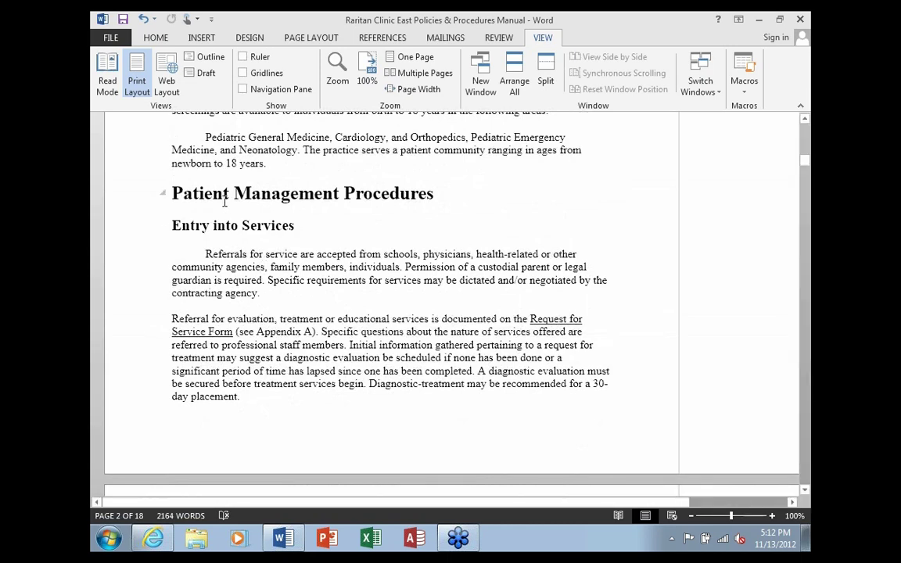
pyautogui.click(164, 195)
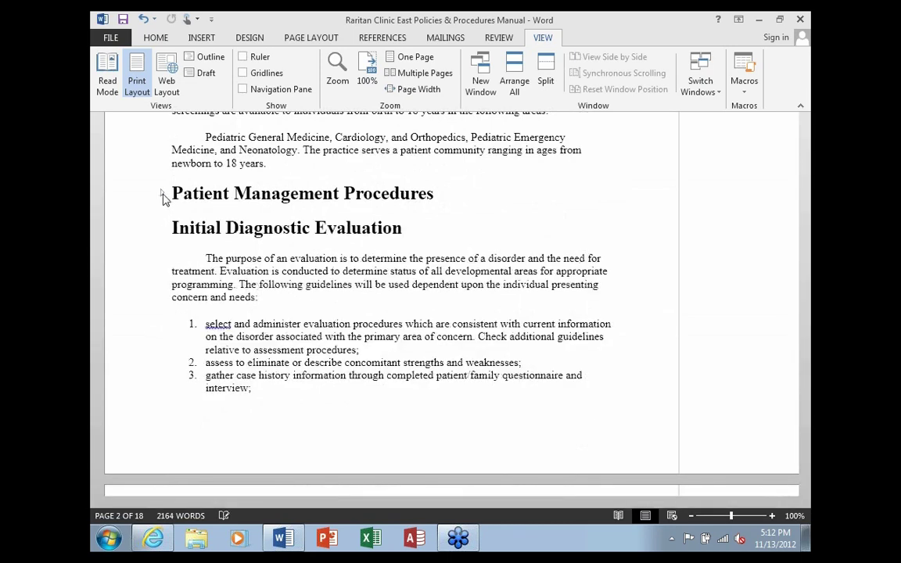
pyautogui.click(164, 230)
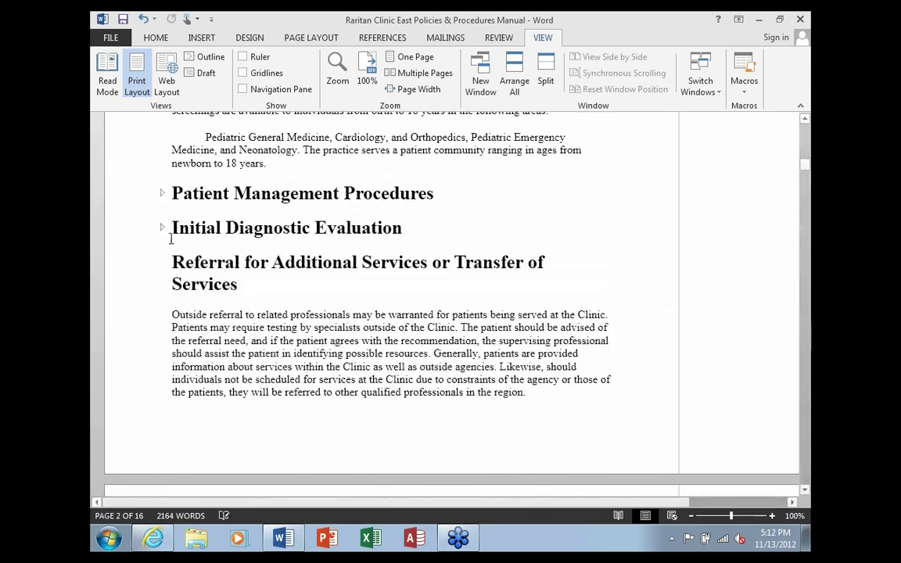
pyautogui.moveTo(210, 190); pyautogui.dragTo(503, 207)
pyautogui.click(503, 207)
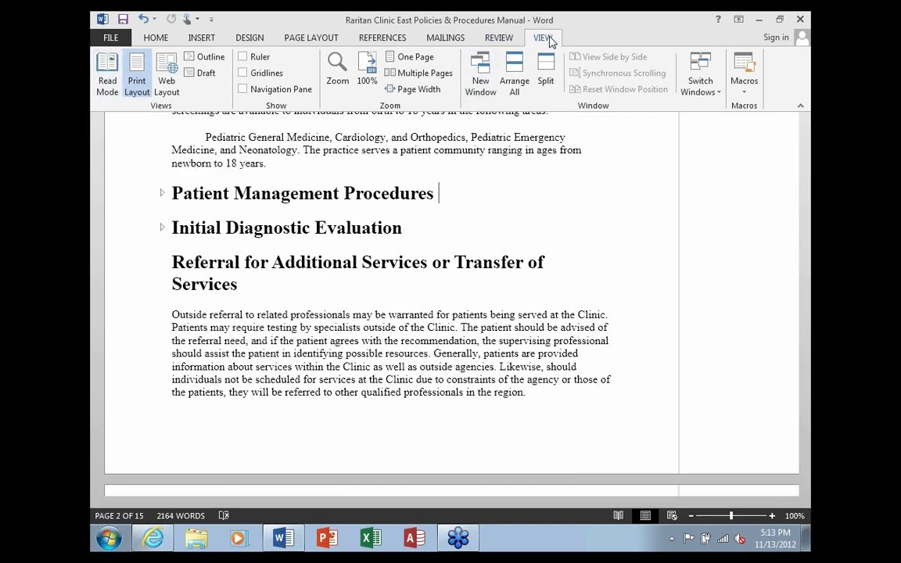
# Switch the manual to Read Mode and return to the POLICIES AND PROCEDURES title screen
pyautogui.click(109, 83)
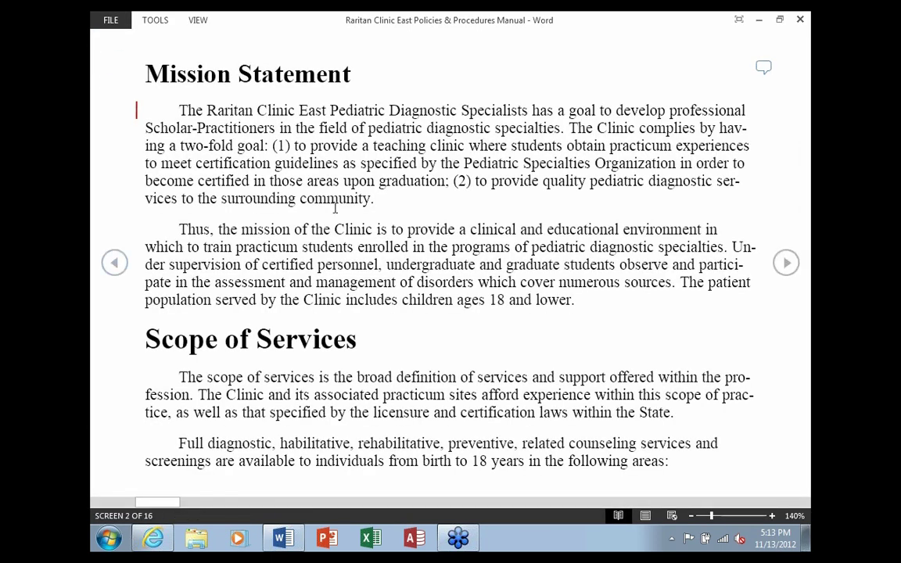
pyautogui.click(115, 263)
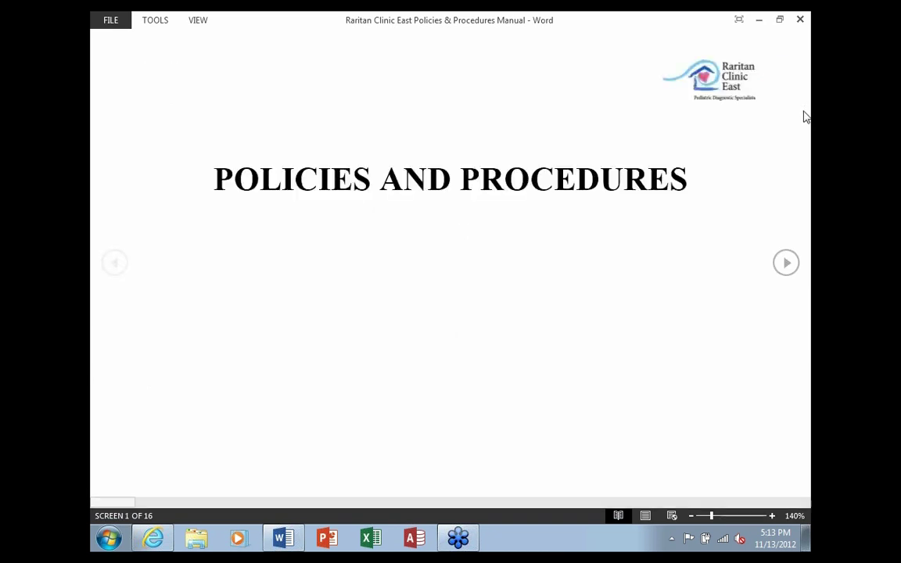
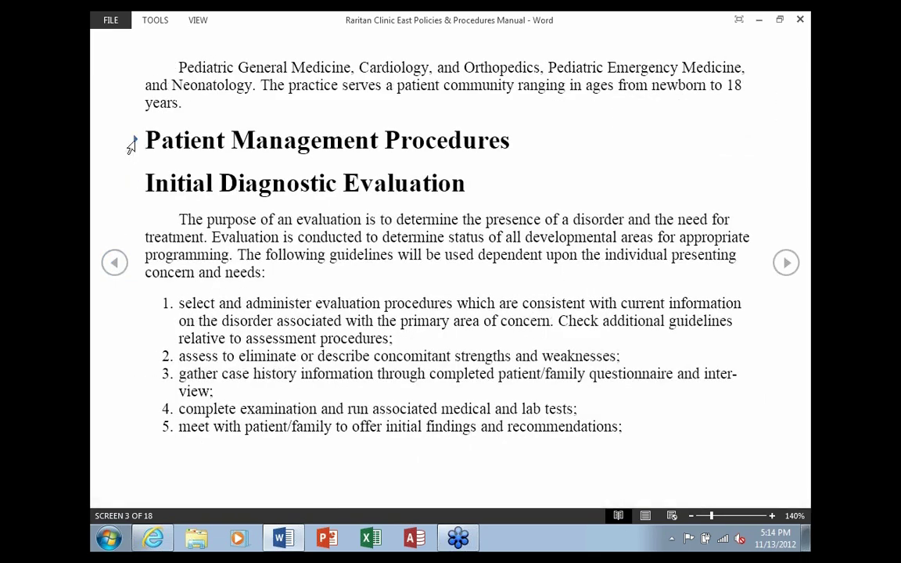
# Expand Patient Management Procedures and page ahead to the Practice Area table
pyautogui.click(132, 141)
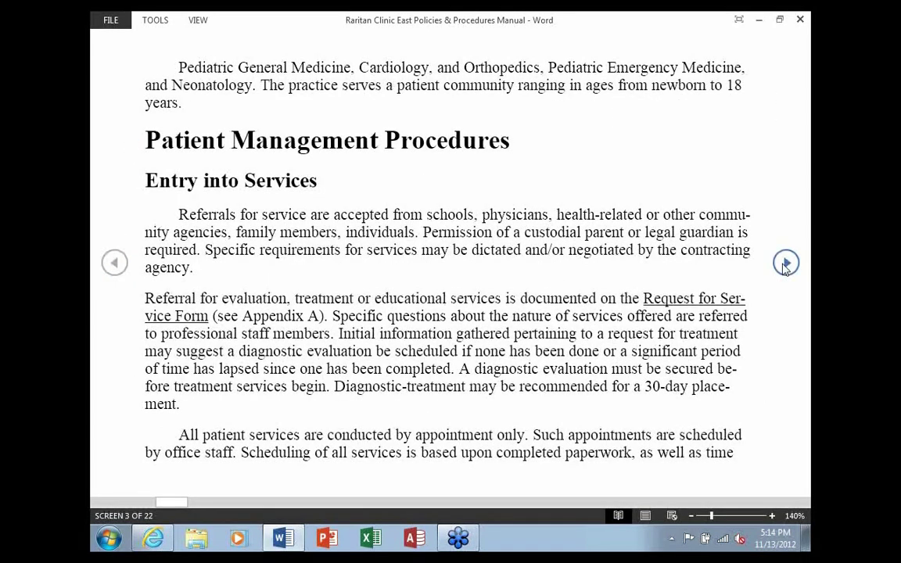
pyautogui.click(786, 264)
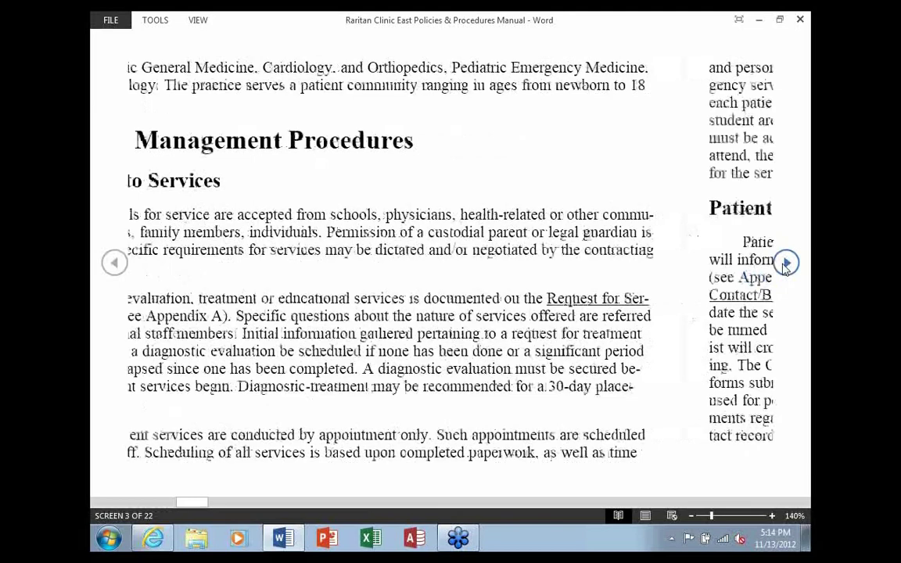
pyautogui.click(786, 263)
# Zoom into the Practice Area table, magnify it further, then close the zoom and leave Read Mode
pyautogui.doubleClick(434, 186)
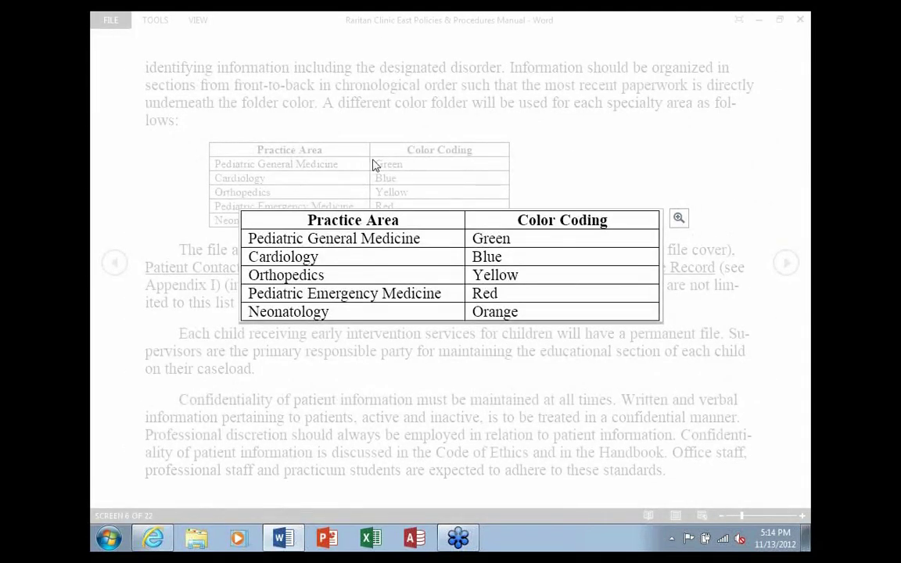
pyautogui.click(678, 219)
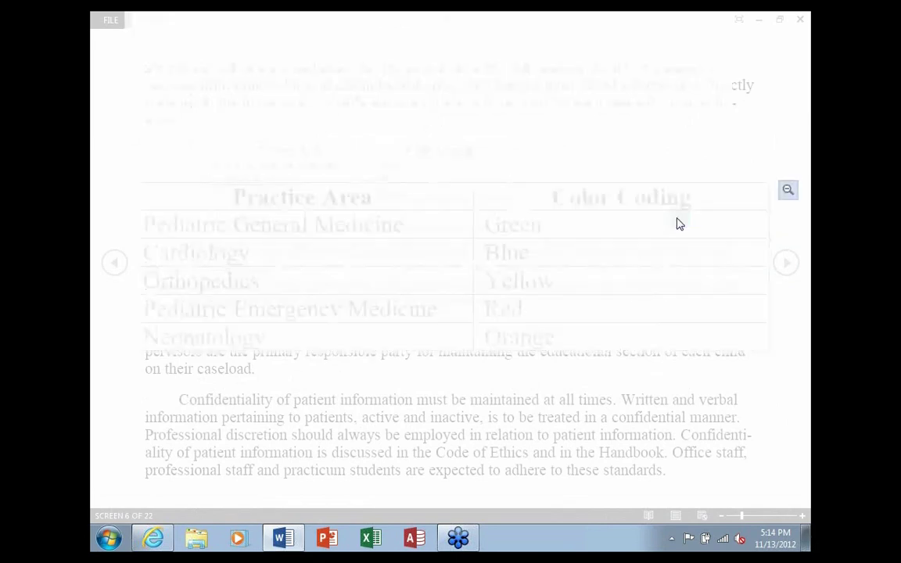
pyautogui.click(625, 151)
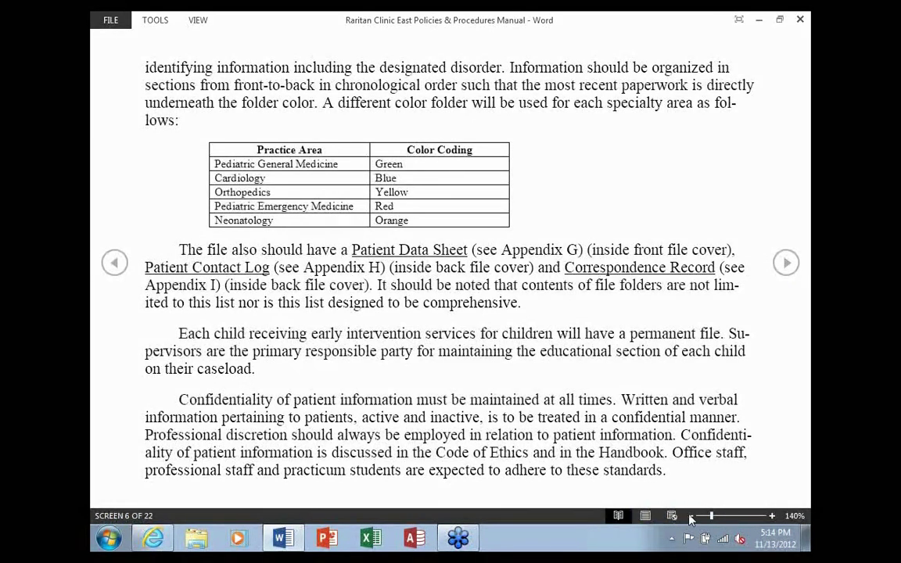
pyautogui.click(646, 517)
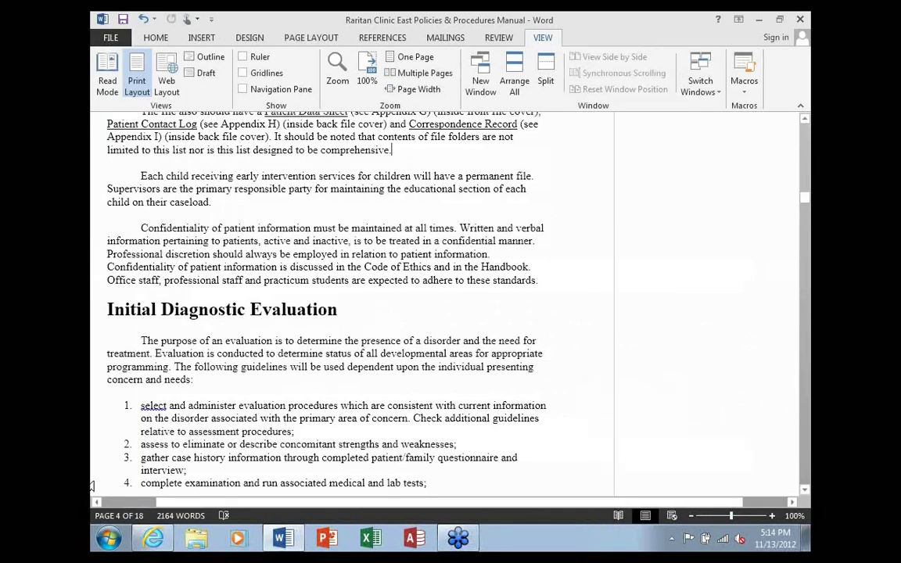
# Scroll to page 2's Mission Statement and select the tracked West-to-East edit
pyautogui.moveTo(203, 505); pyautogui.dragTo(161, 507)
pyautogui.scroll(15, 557, 218)
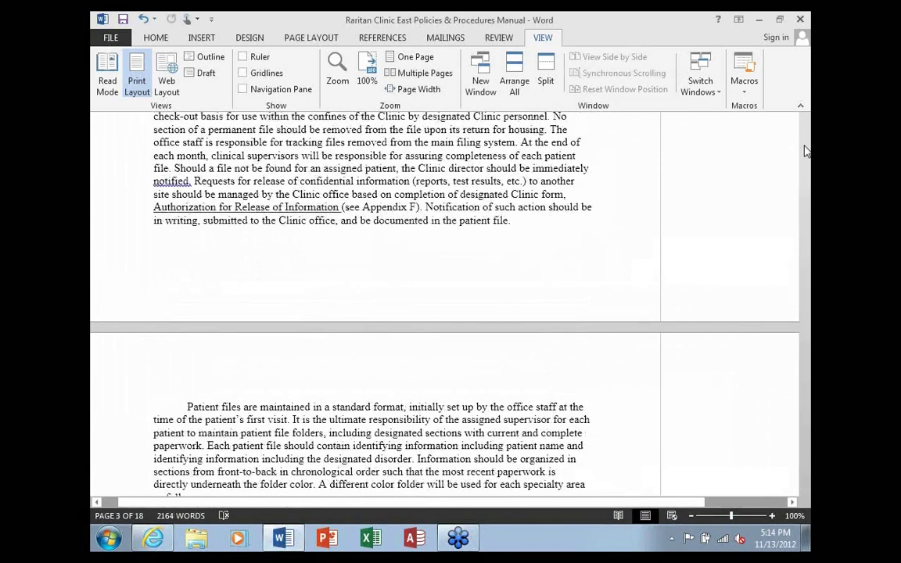
pyautogui.moveTo(806, 179); pyautogui.dragTo(806, 129)
pyautogui.scroll(-10, 623, 293)
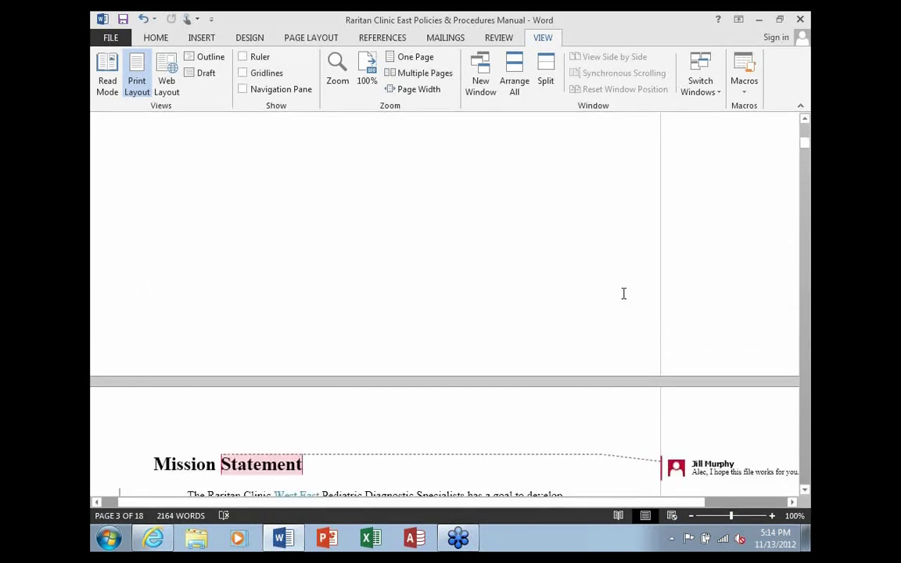
pyautogui.scroll(-4, 624, 295)
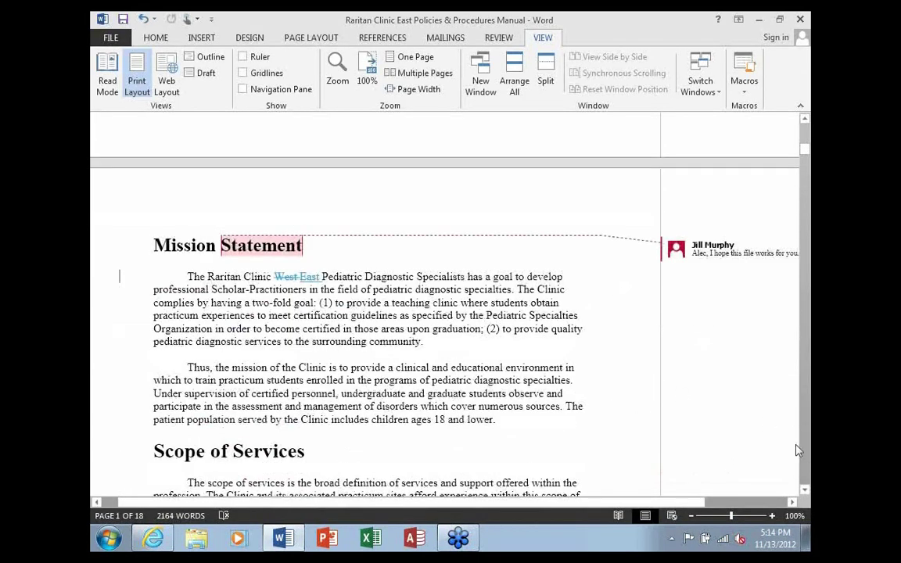
pyautogui.click(805, 491)
pyautogui.click(805, 490)
pyautogui.click(805, 490)
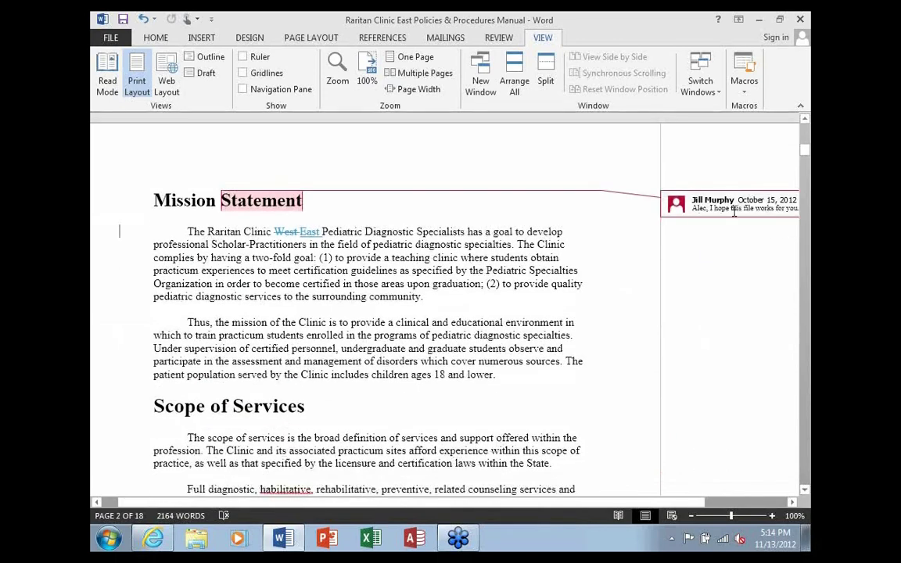
pyautogui.moveTo(244, 232); pyautogui.dragTo(317, 233)
pyautogui.click(307, 233)
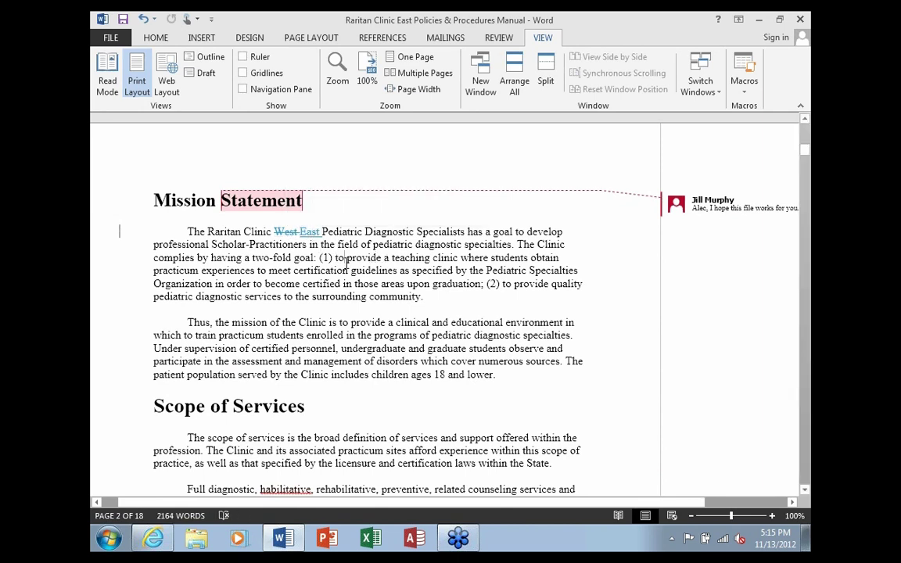
# On the REVIEW tab, try No Markup, then switch the display to Simple Markup
pyautogui.click(498, 39)
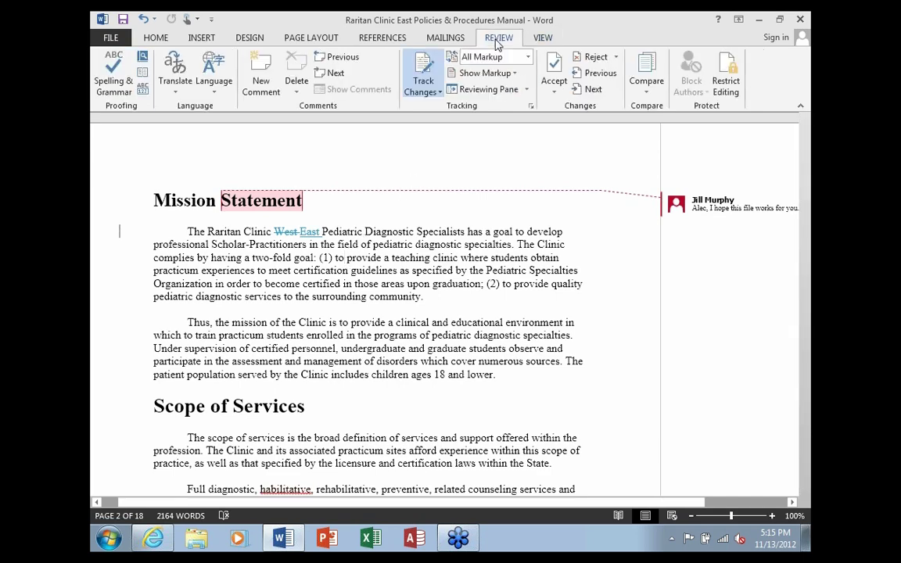
pyautogui.click(528, 58)
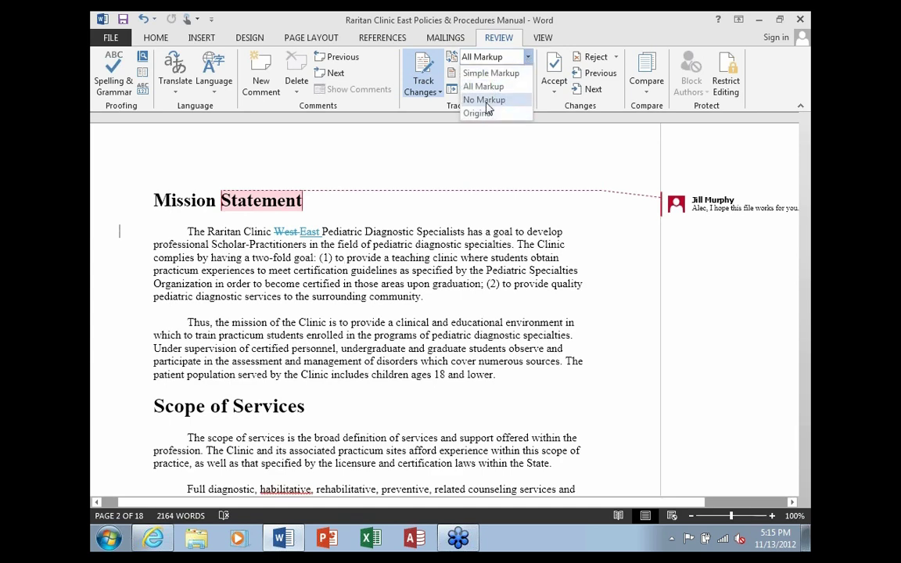
pyautogui.click(485, 100)
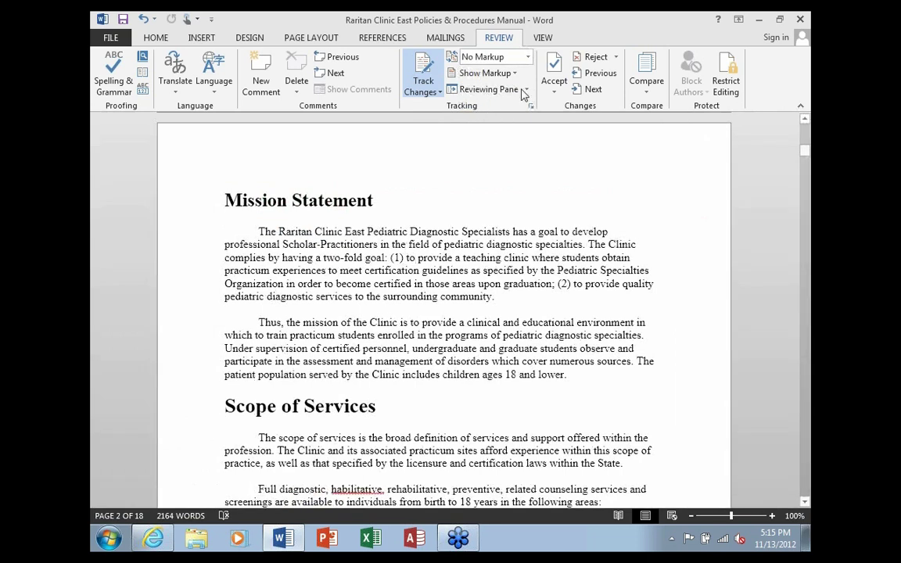
pyautogui.click(477, 57)
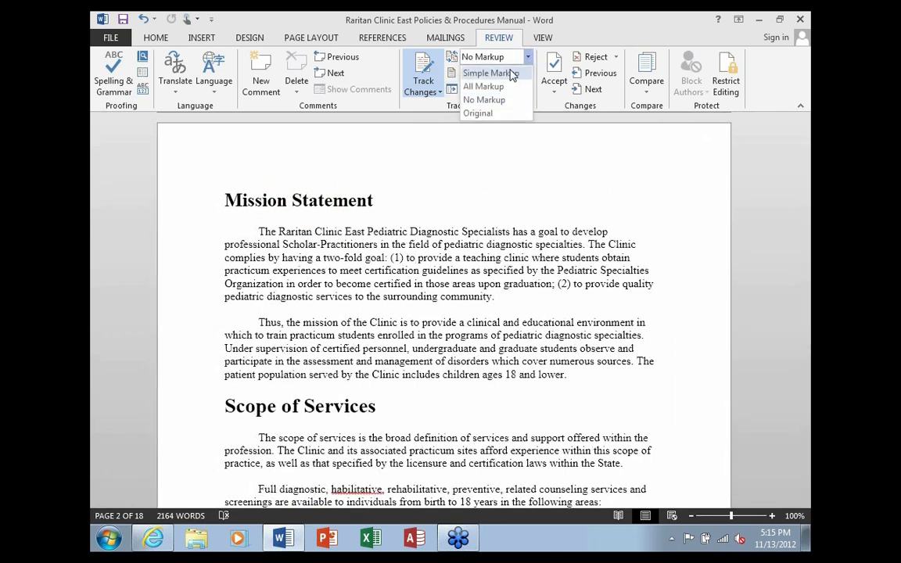
pyautogui.click(513, 74)
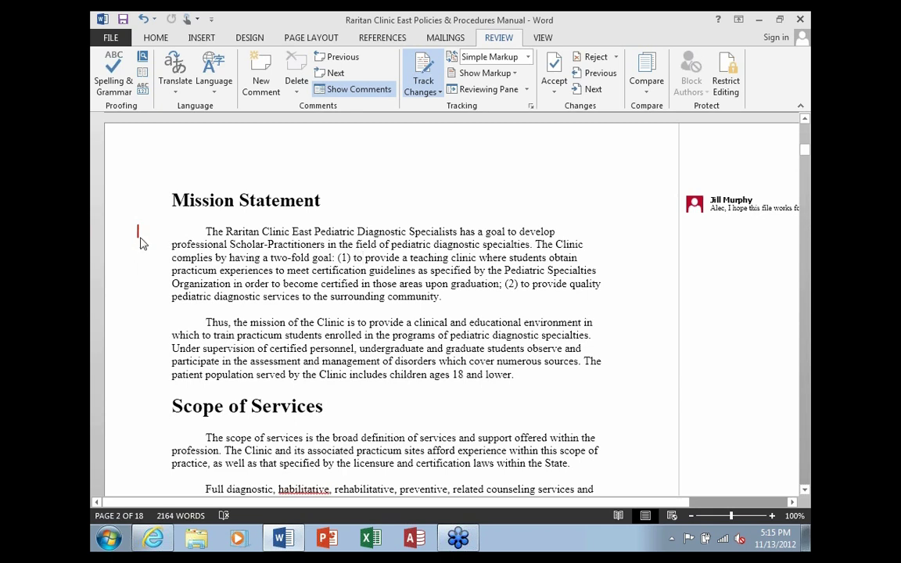
# Expand the change bar to view full markup, restore Simple Markup, and select the title-page logo
pyautogui.click(529, 57)
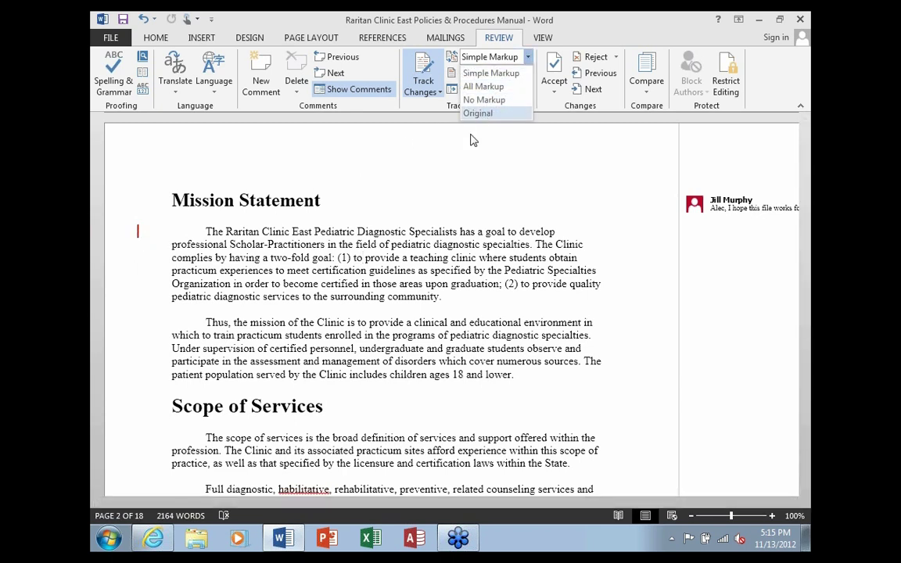
pyautogui.click(446, 209)
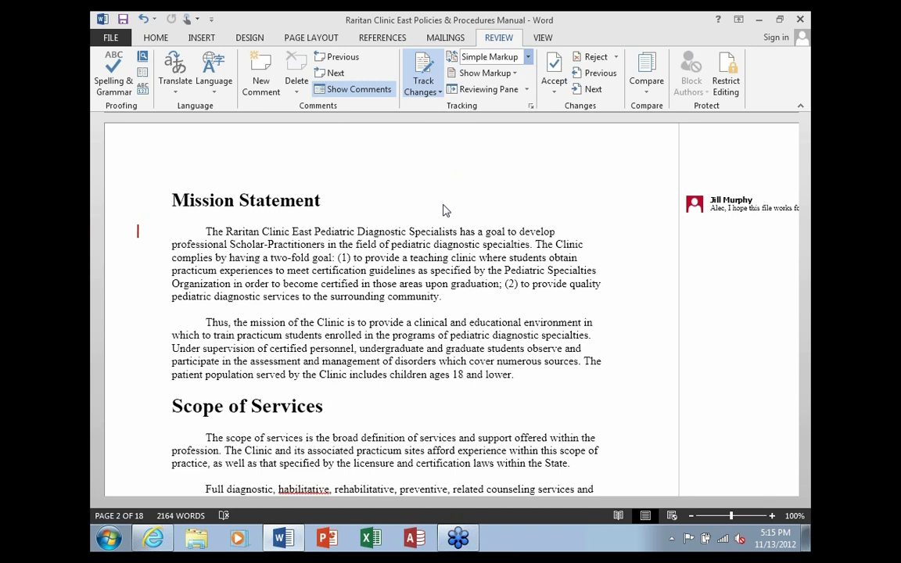
pyautogui.click(137, 233)
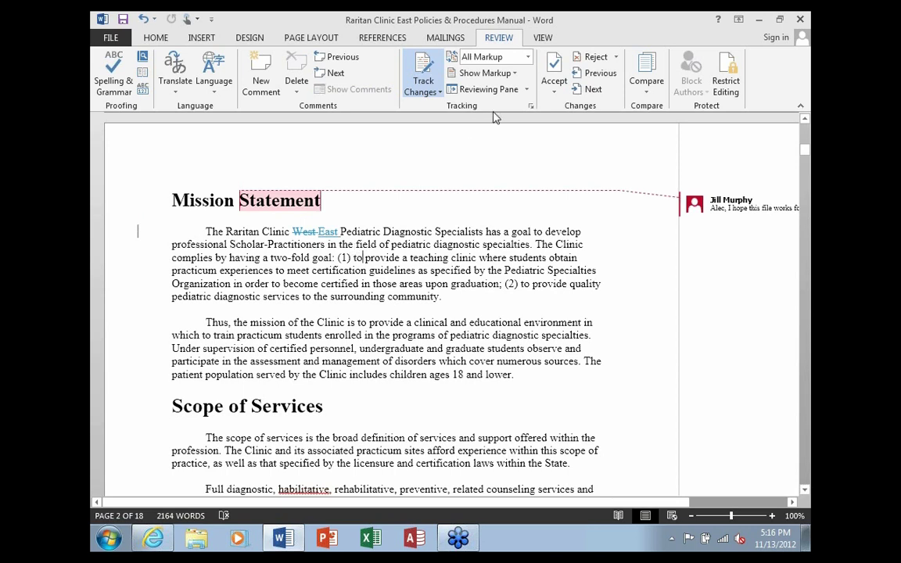
pyautogui.click(516, 57)
pyautogui.click(511, 76)
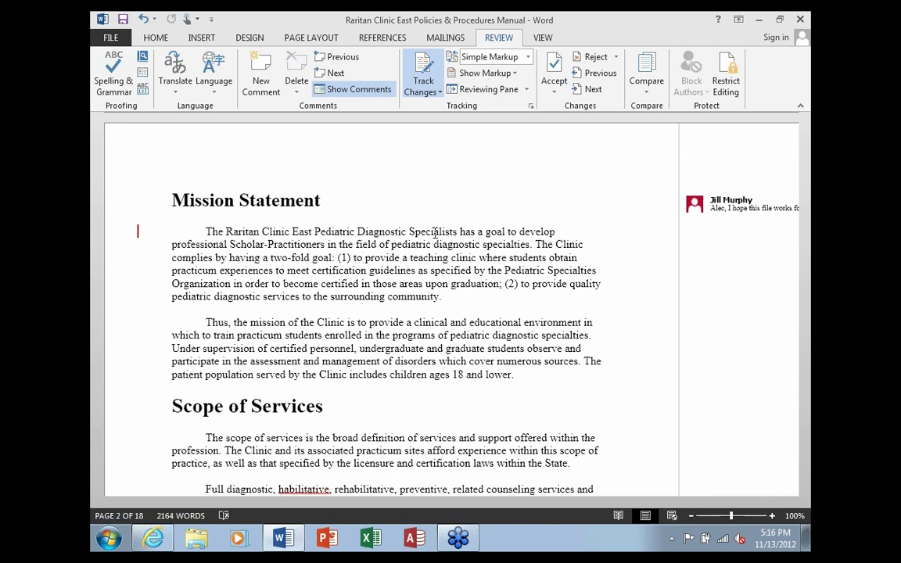
pyautogui.moveTo(805, 142)
pyautogui.mouseDown()
pyautogui.moveTo(805, 150)
pyautogui.moveTo(806, 132)
pyautogui.mouseUp()
pyautogui.click(560, 232)
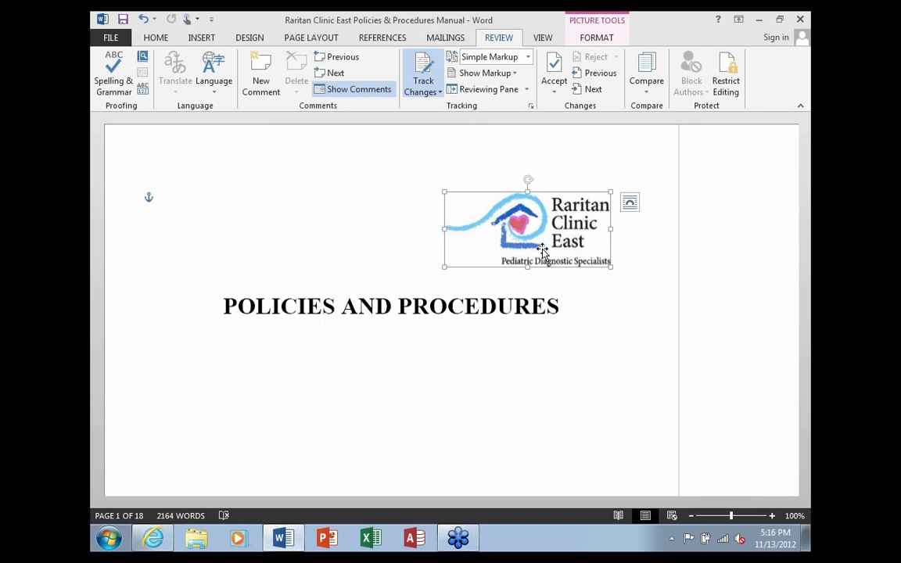
# Drag the Raritan Clinic East logo to the page centre above POLICIES AND PROCEDURES
pyautogui.click(568, 356)
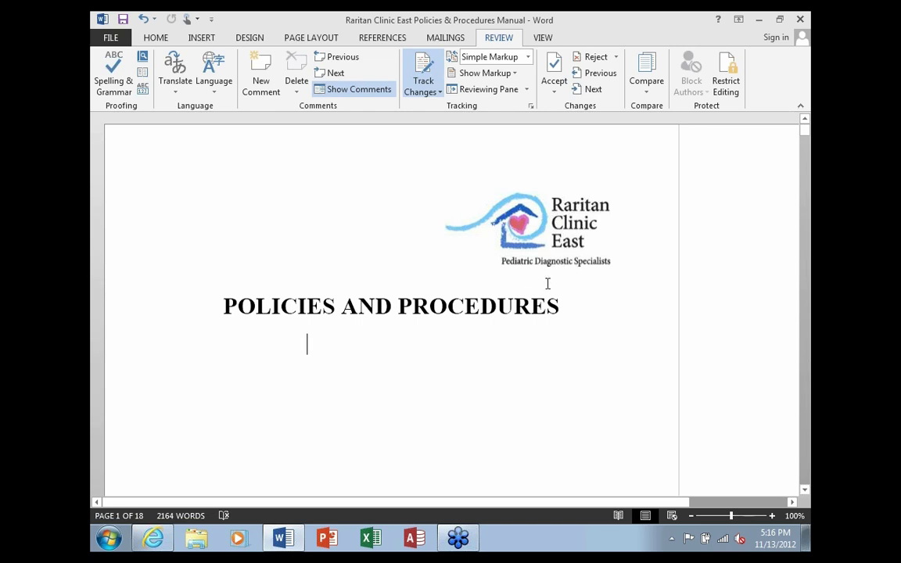
pyautogui.click(560, 244)
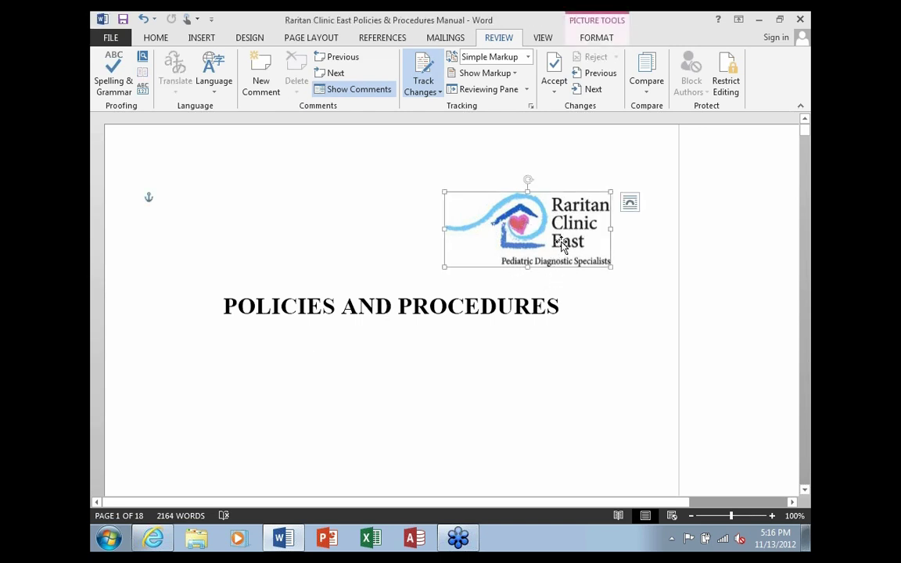
pyautogui.moveTo(559, 236); pyautogui.dragTo(294, 223)
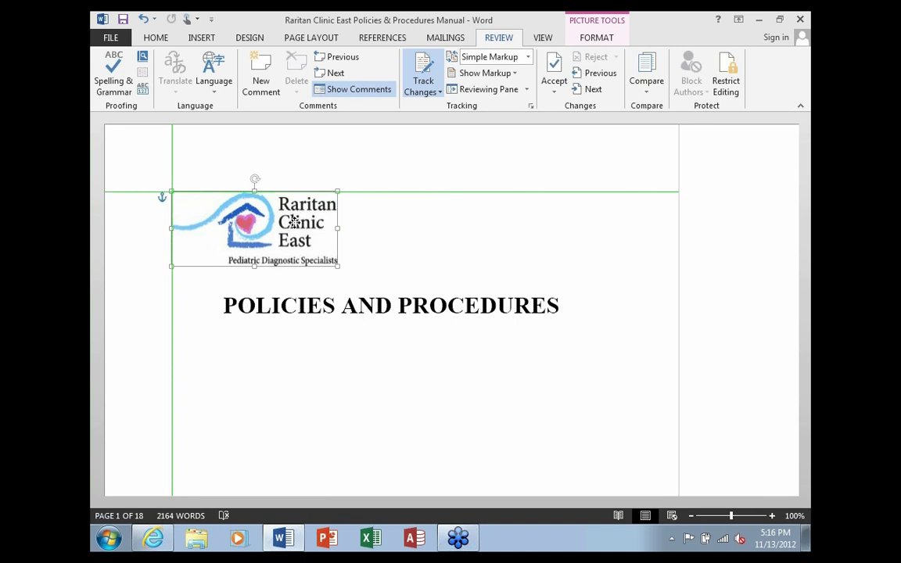
pyautogui.moveTo(294, 223); pyautogui.dragTo(415, 239)
pyautogui.click(597, 317)
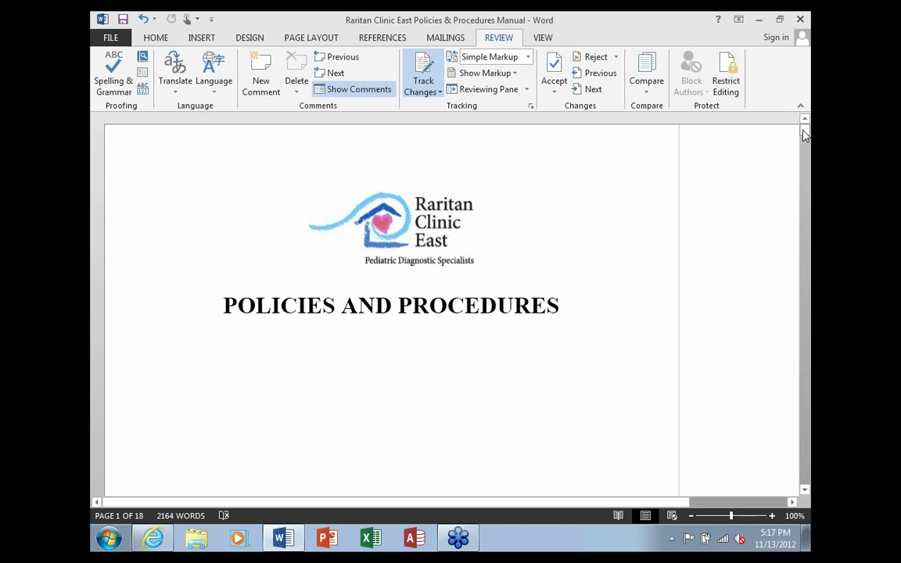
pyautogui.moveTo(806, 136); pyautogui.dragTo(797, 215)
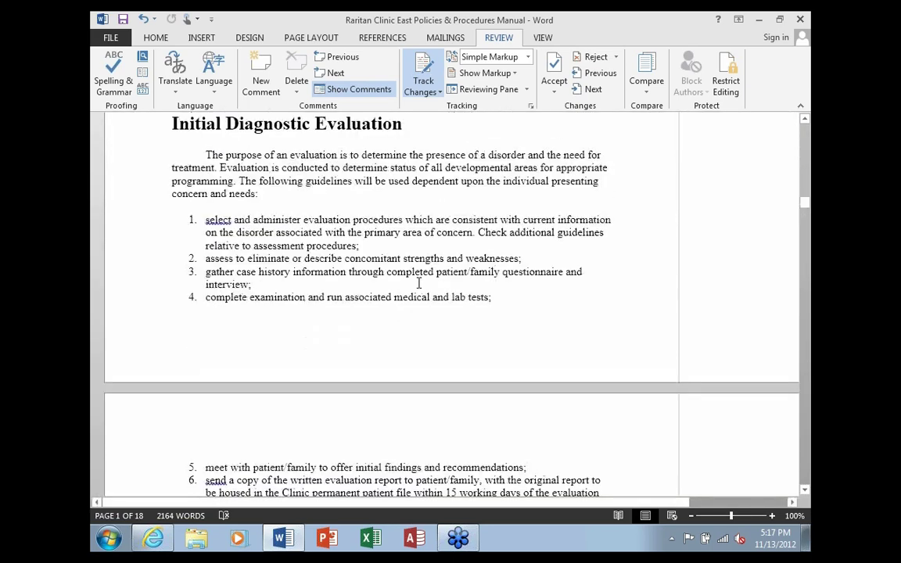
# Close the policies manual with Don't Save and select its desktop icon
pyautogui.scroll(1, 418, 283)
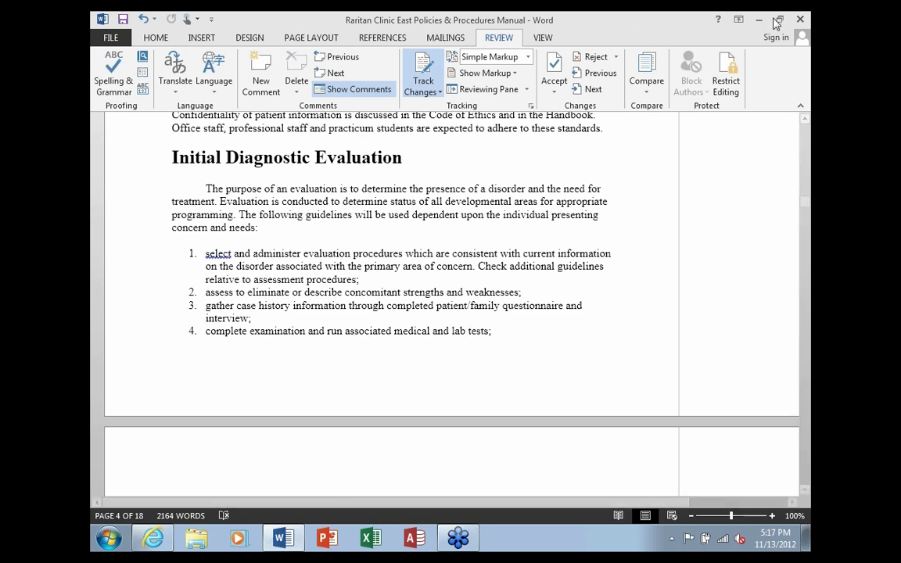
pyautogui.click(802, 20)
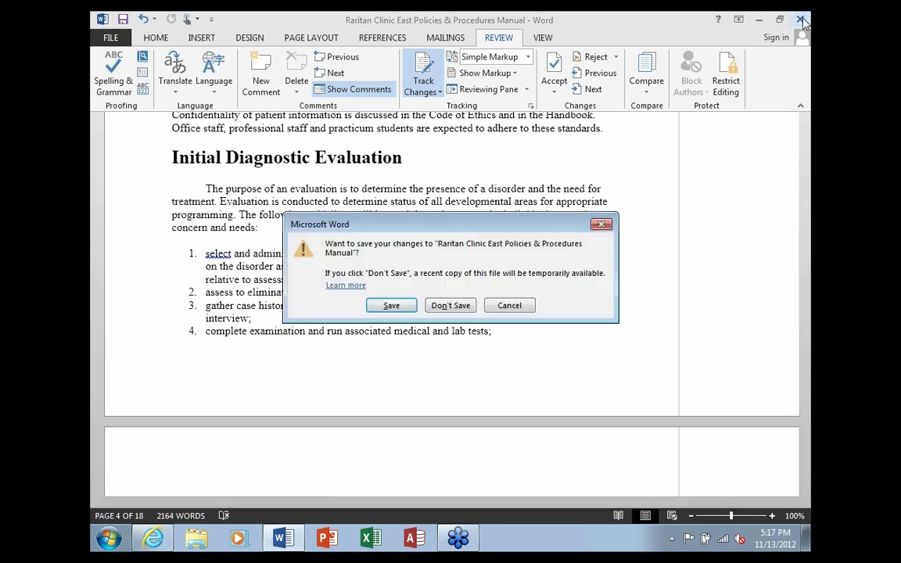
pyautogui.click(460, 310)
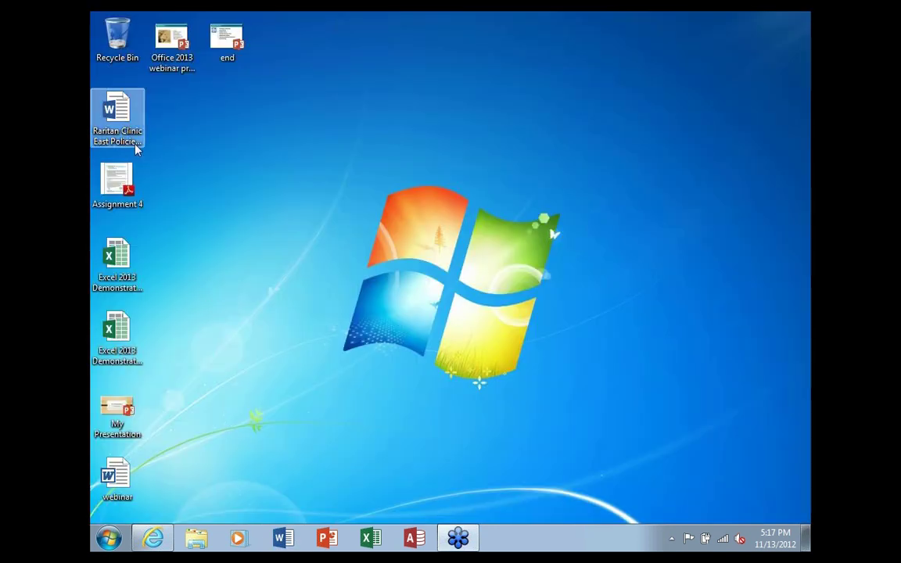
pyautogui.click(125, 130)
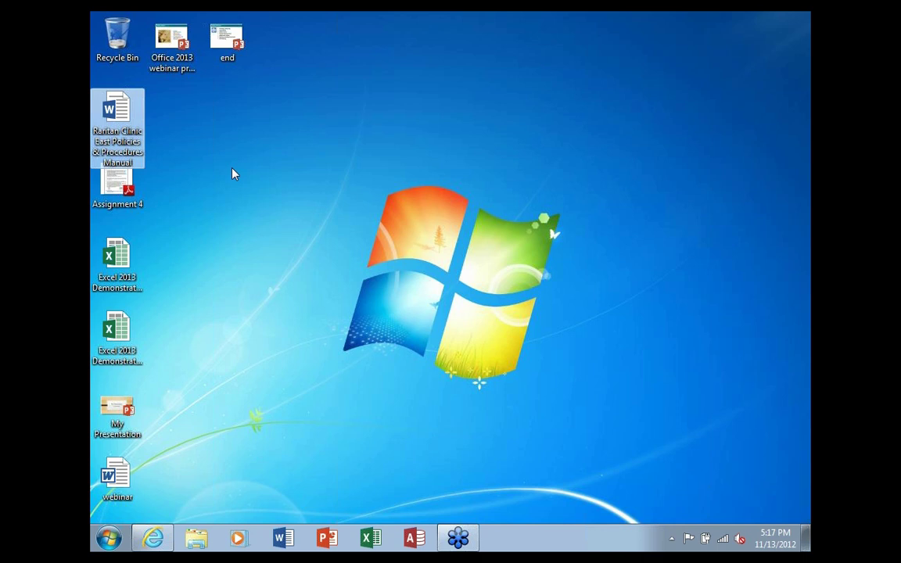
pyautogui.doubleClick(122, 126)
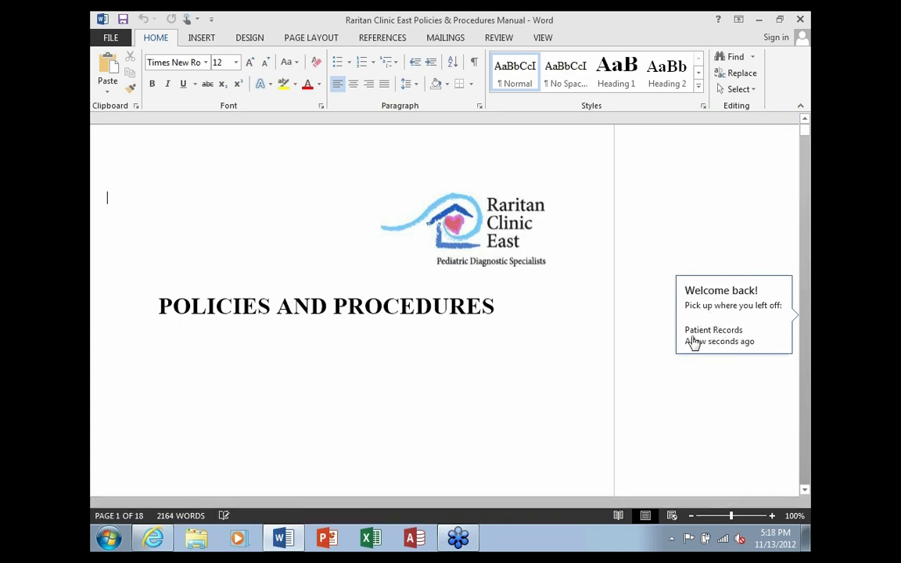
pyautogui.click(729, 323)
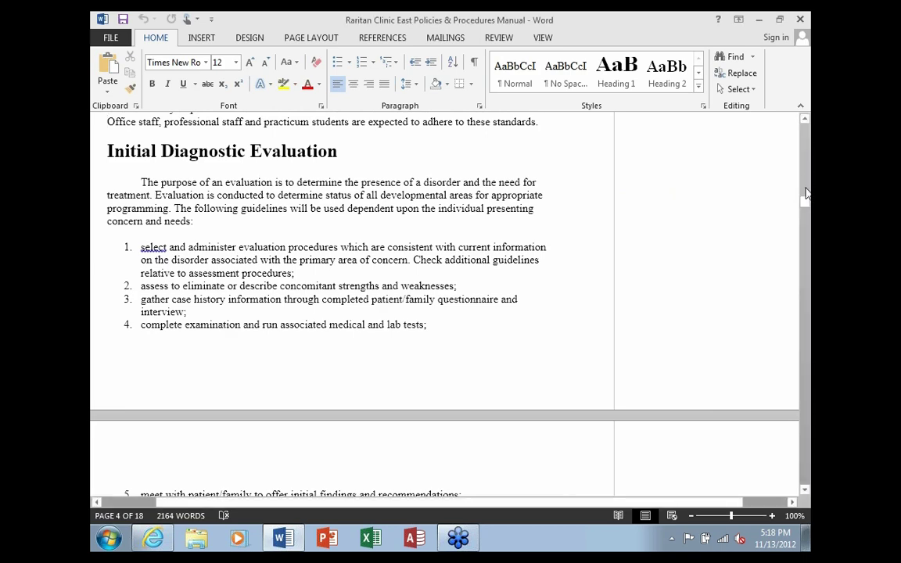
pyautogui.moveTo(806, 204); pyautogui.dragTo(806, 143)
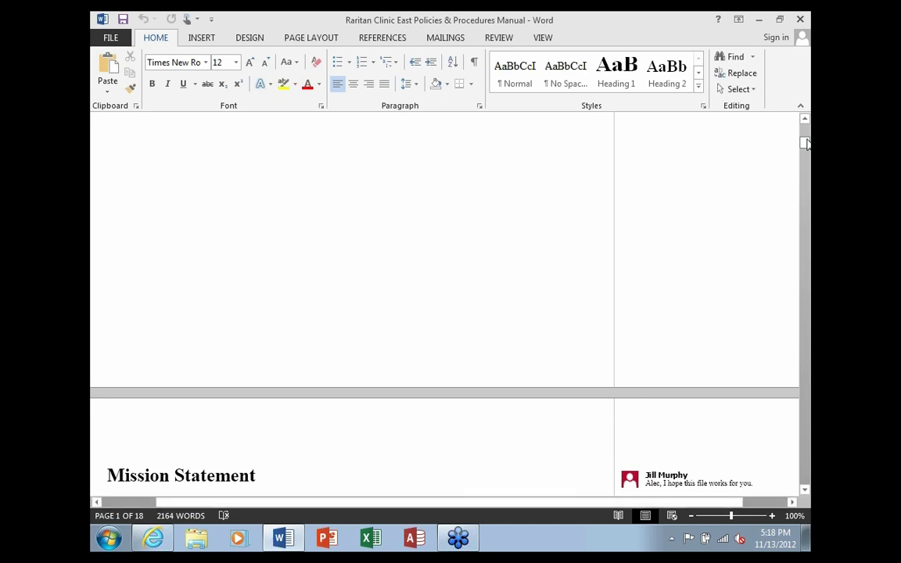
pyautogui.click(800, 20)
pyautogui.click(117, 181)
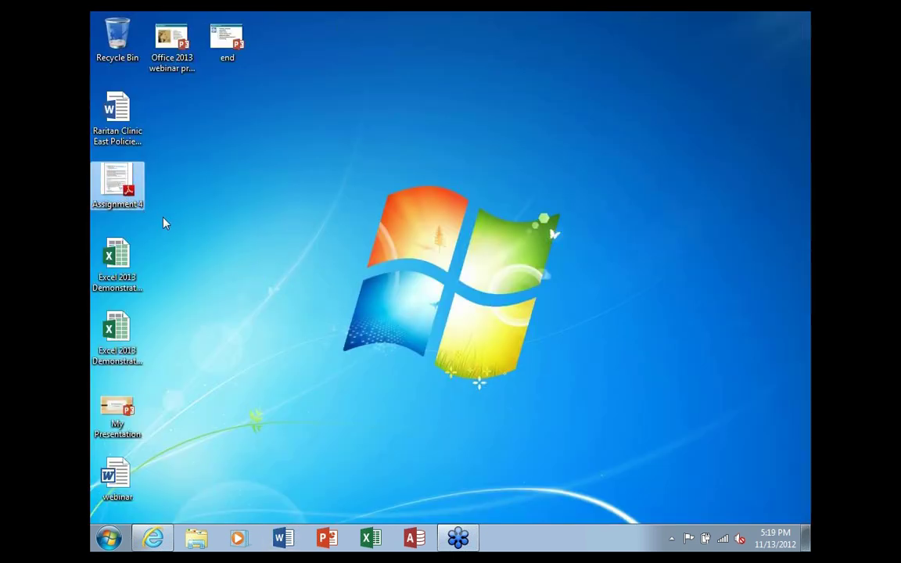
# Open Assignment 4.pdf in Adobe Reader and select 'starter JS file', then just 'JS', in line 1
pyautogui.doubleClick(125, 184)
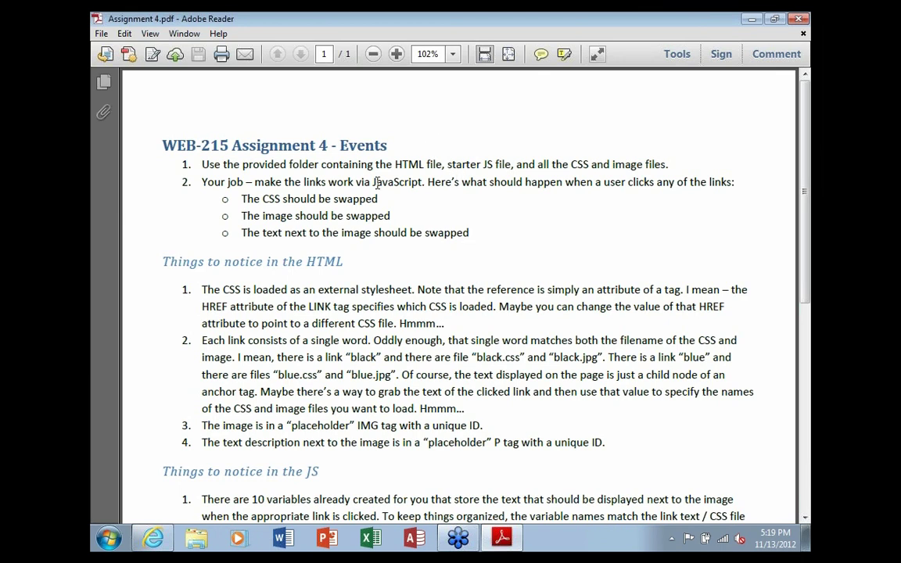
pyautogui.moveTo(447, 165); pyautogui.dragTo(514, 165)
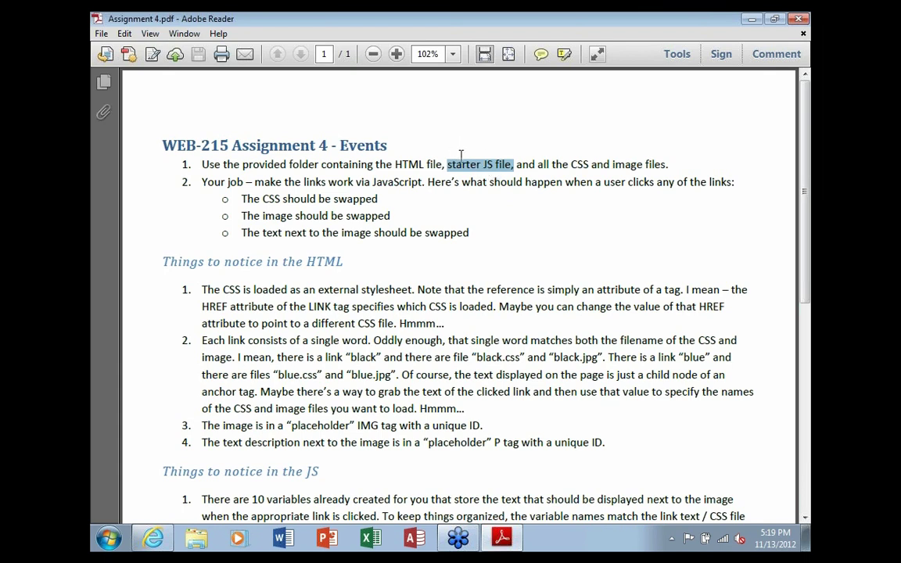
pyautogui.click(468, 182)
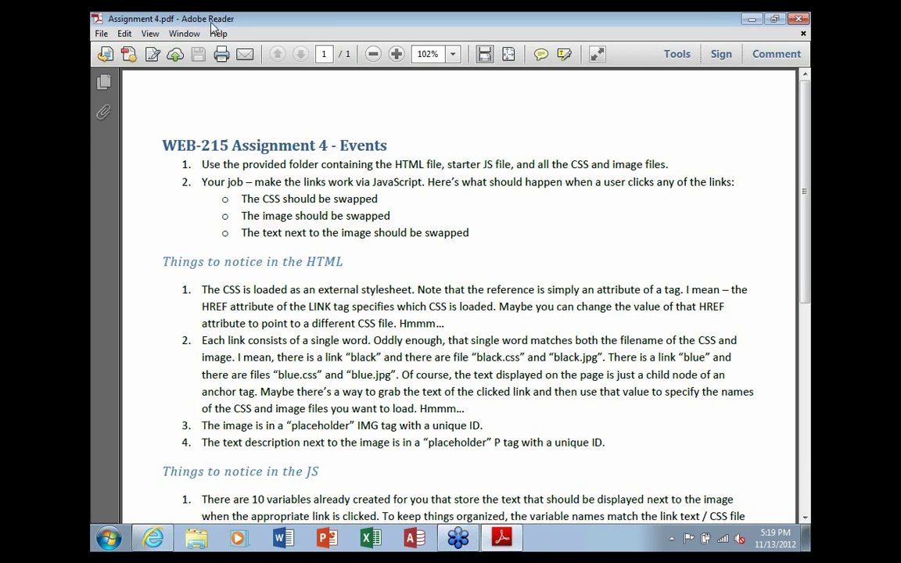
pyautogui.moveTo(483, 166); pyautogui.dragTo(493, 176)
# Close Adobe Reader and open Assignment 4 with Word (desktop)
pyautogui.hotkey('alt', 'F4')
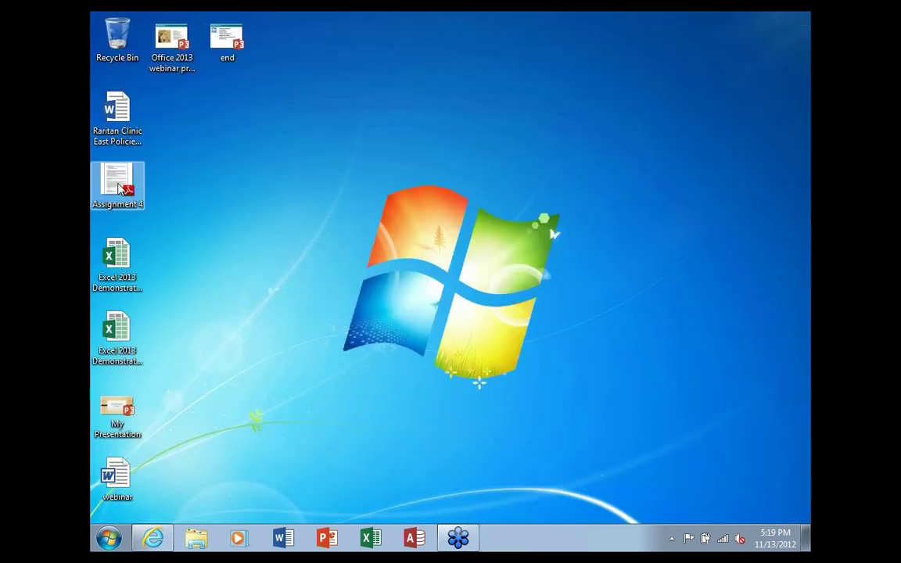
pyautogui.rightClick(118, 186)
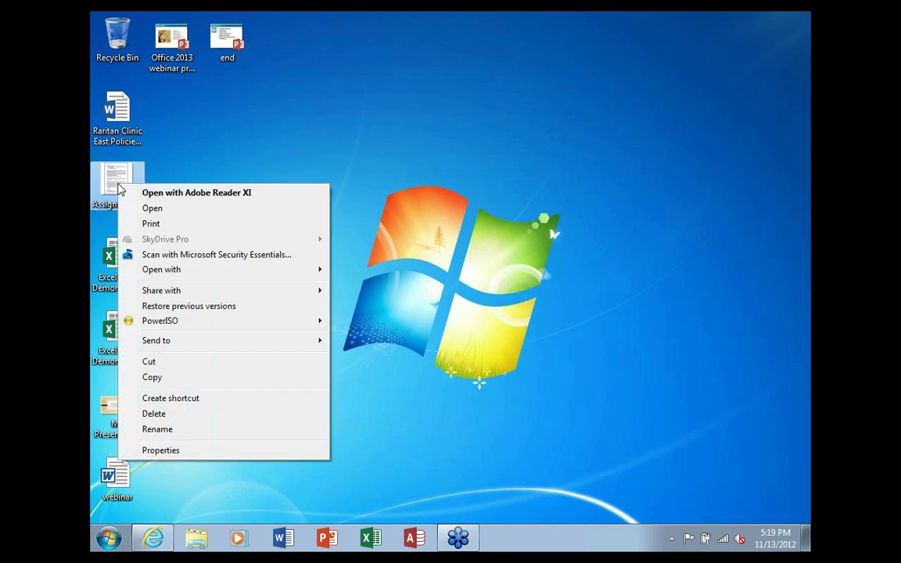
pyautogui.moveTo(233, 274)
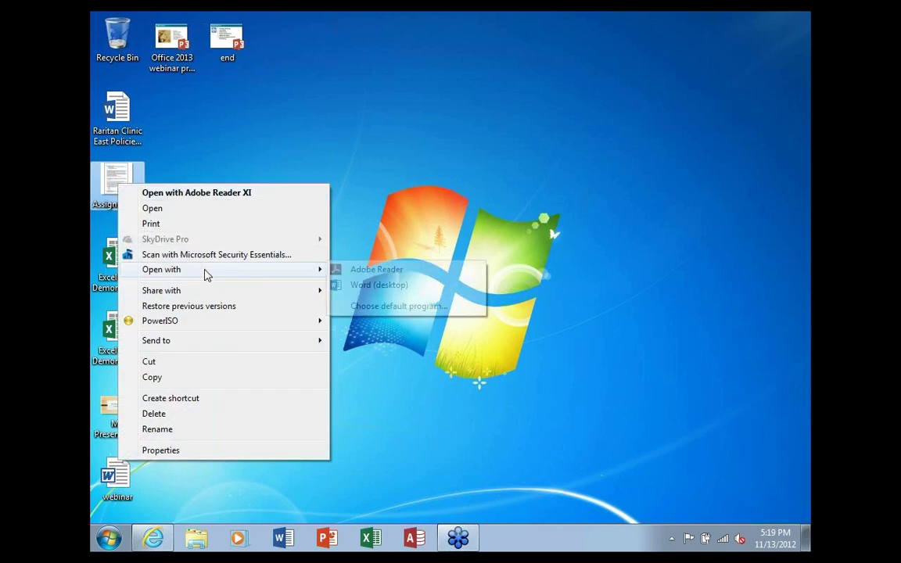
pyautogui.click(377, 287)
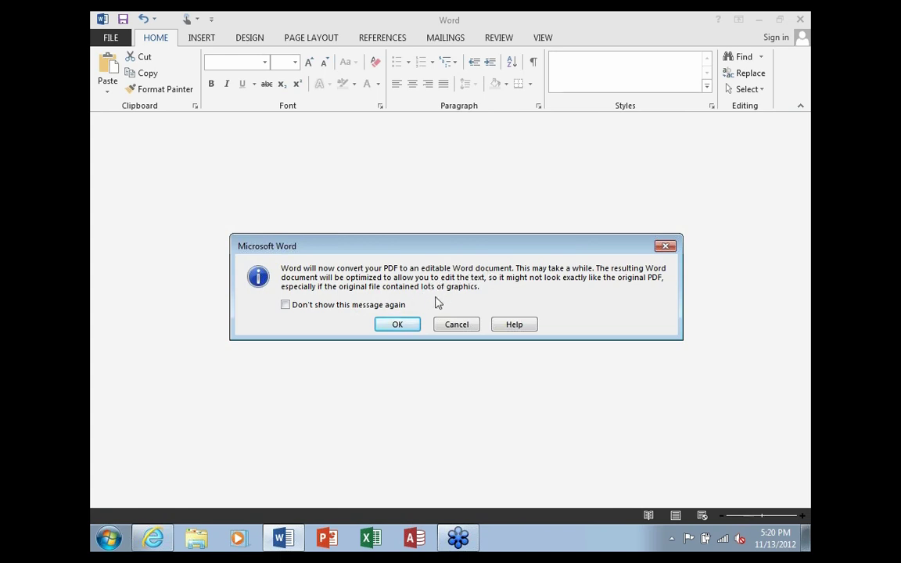
# Accept the PDF conversion and replace 'JS' in line 1 with 'JavaScript'
pyautogui.click(406, 324)
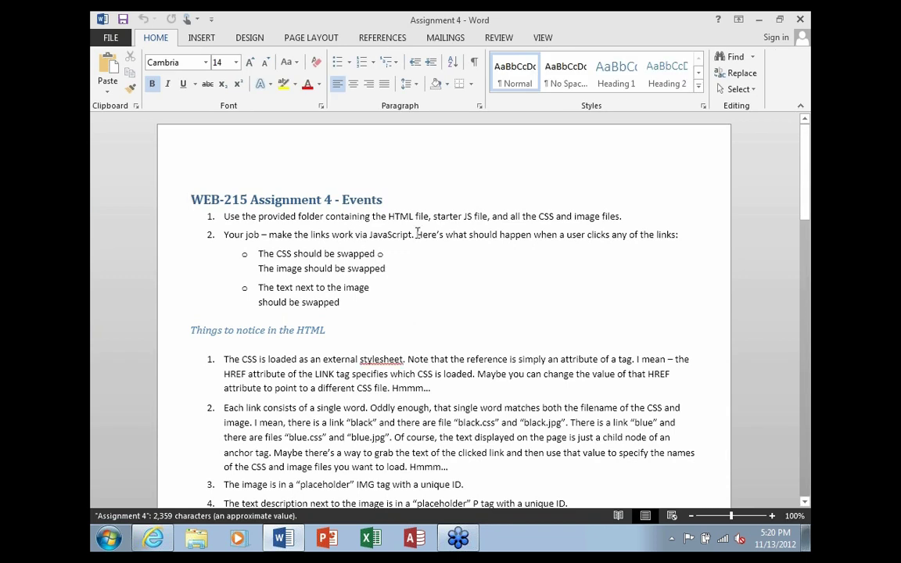
pyautogui.doubleClick(468, 216)
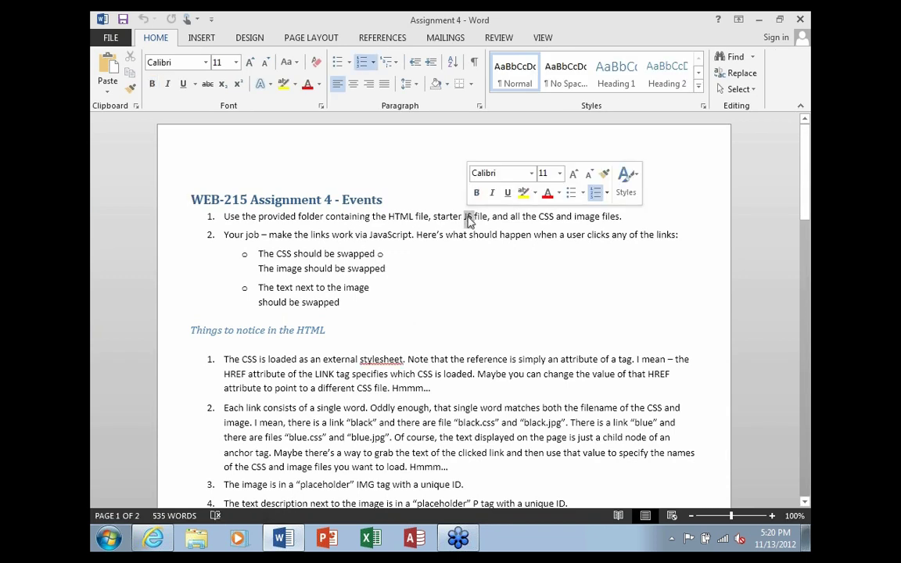
pyautogui.write('Java')
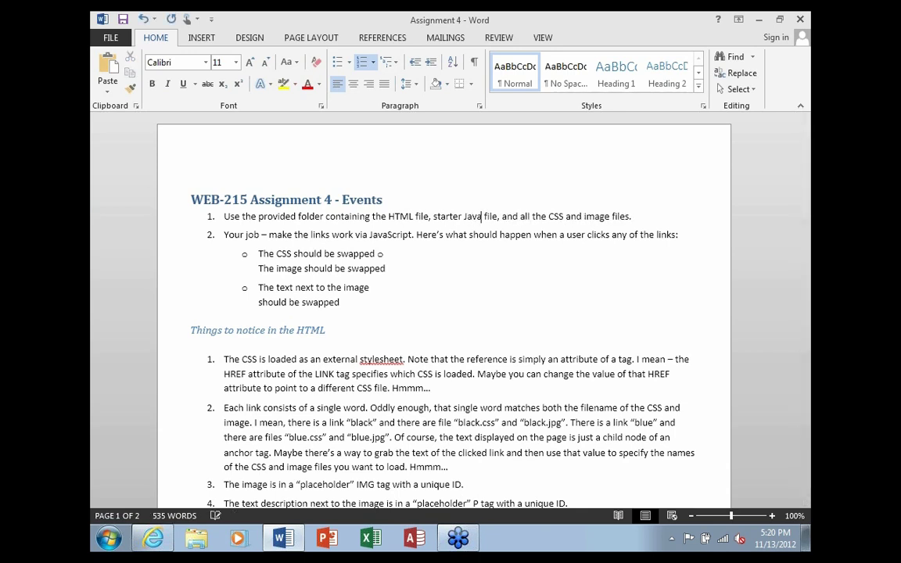
pyautogui.write('Scrip')
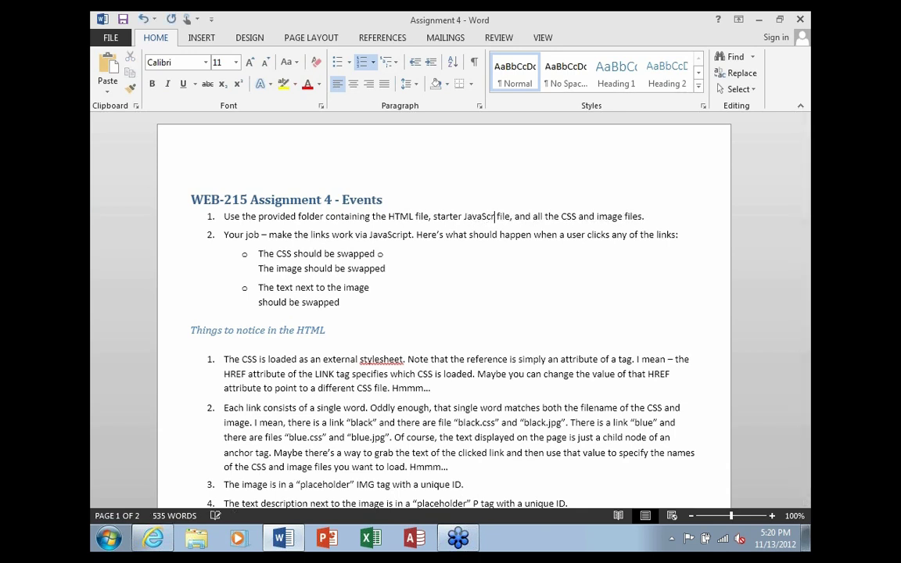
pyautogui.write('t')
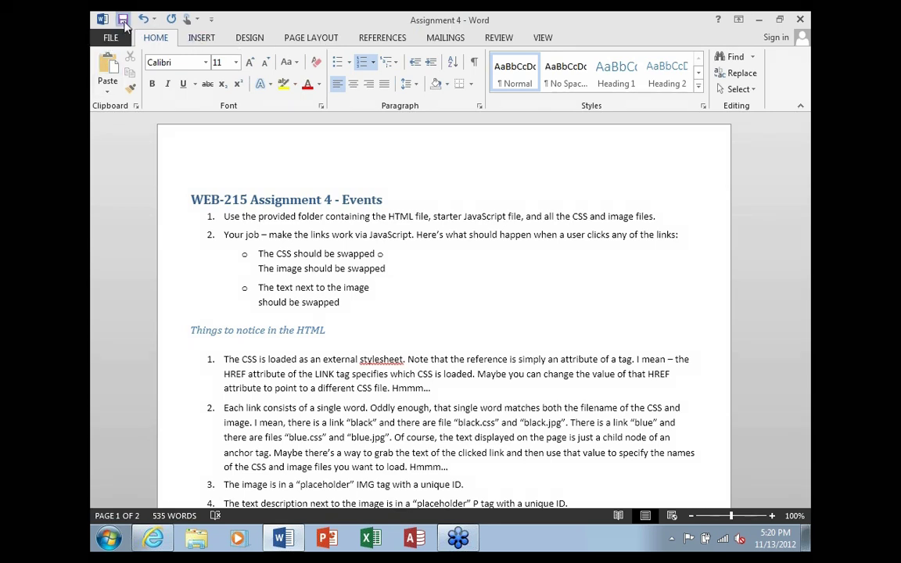
# Save the document as PDF 'Assignment 4b', then close Word without saving the converted copy
pyautogui.click(122, 19)
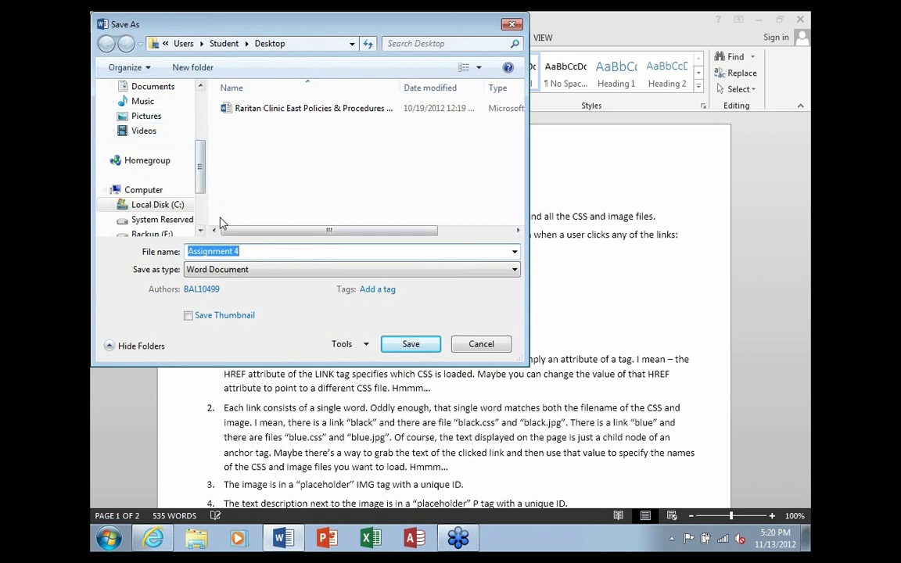
pyautogui.click(250, 270)
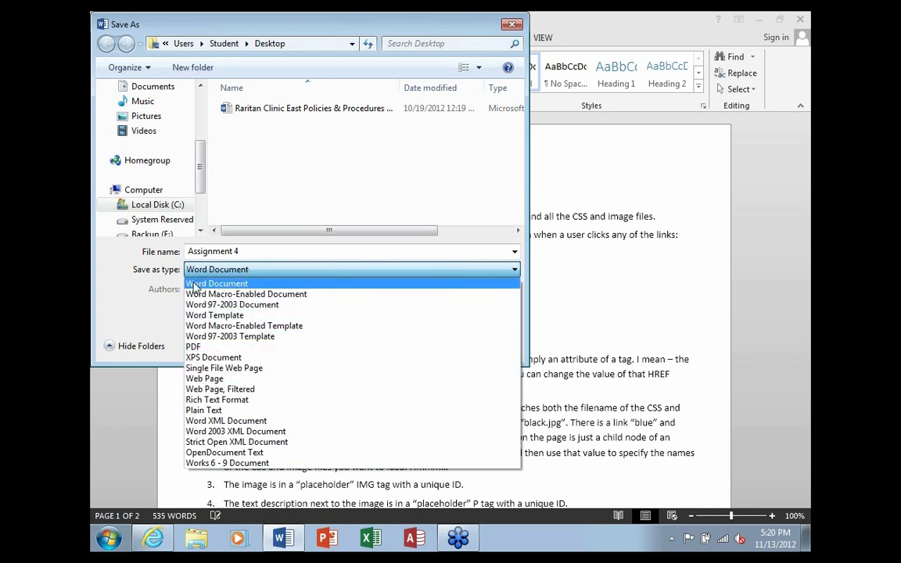
pyautogui.click(214, 348)
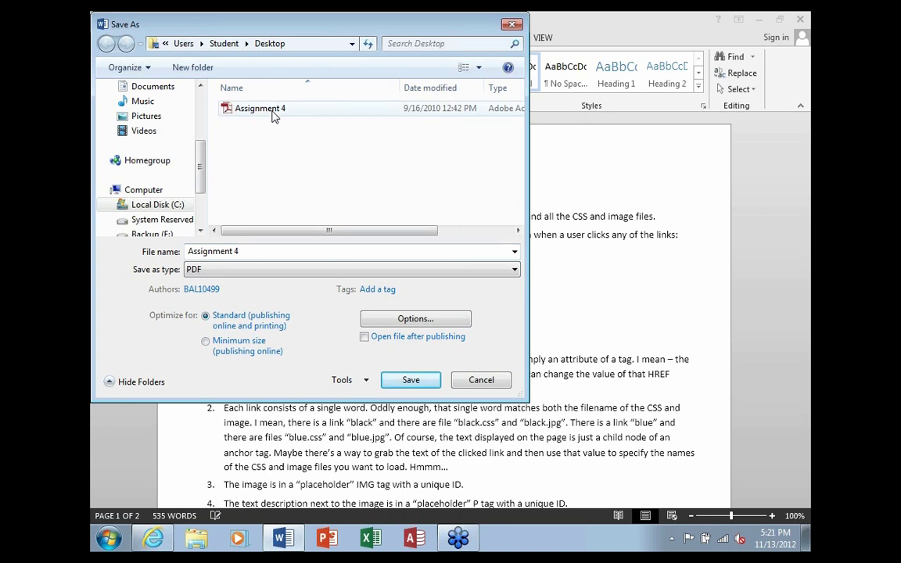
pyautogui.click(265, 251)
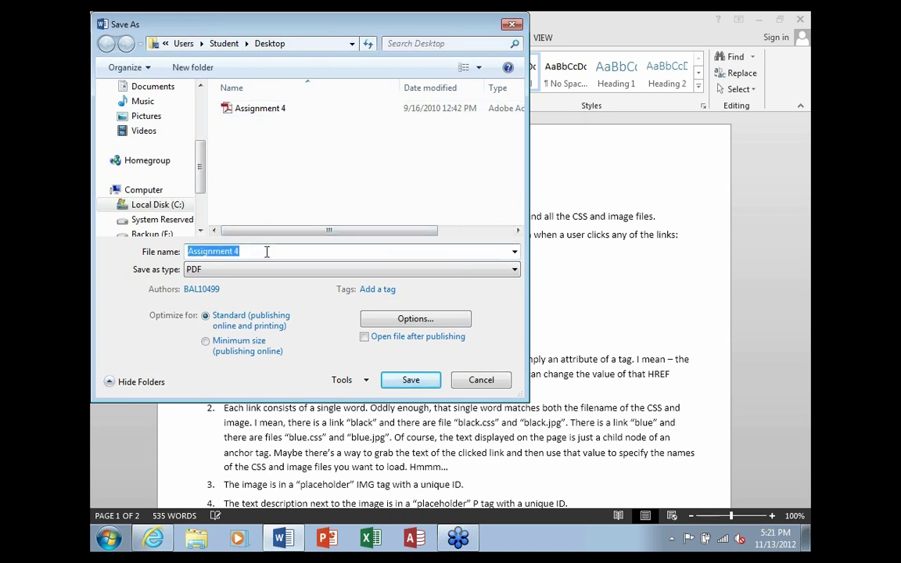
pyautogui.click(267, 251)
pyautogui.write('b')
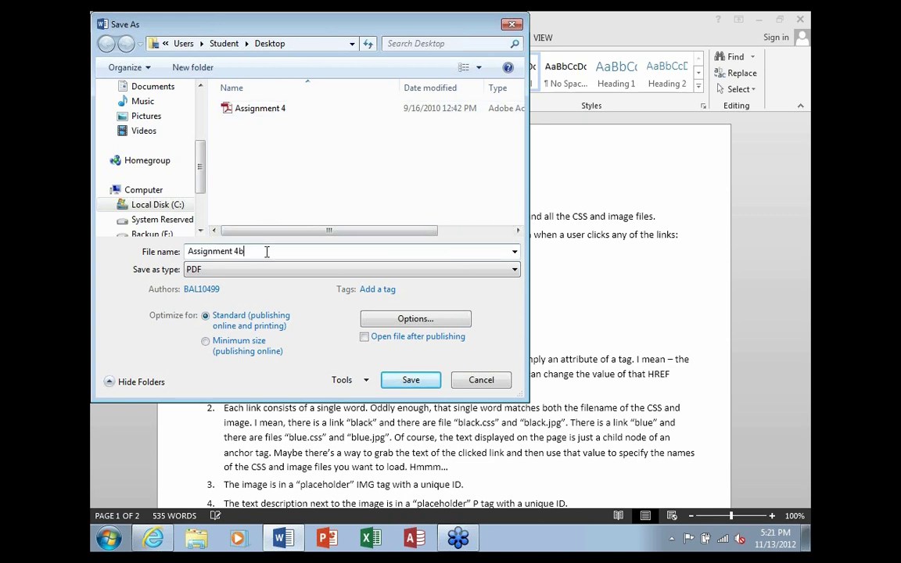
pyautogui.click(407, 381)
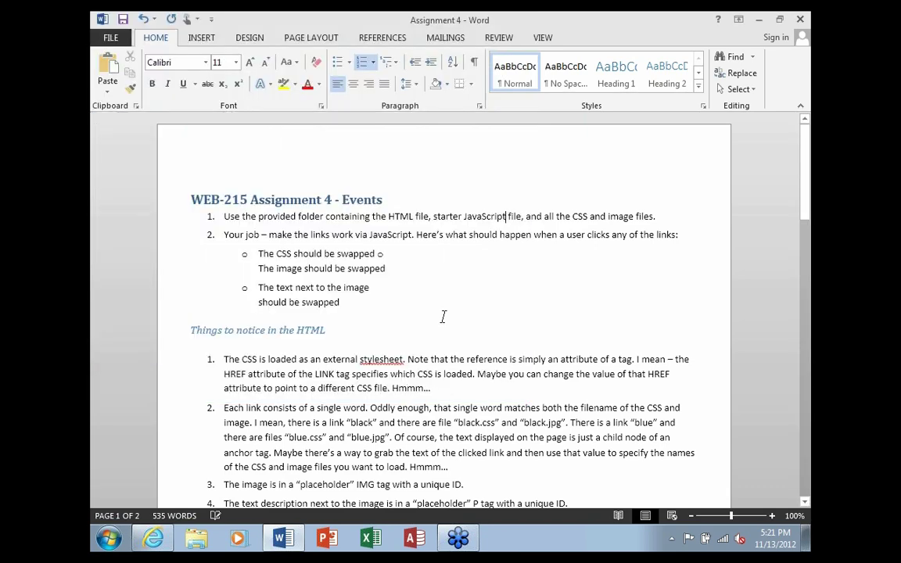
pyautogui.click(801, 22)
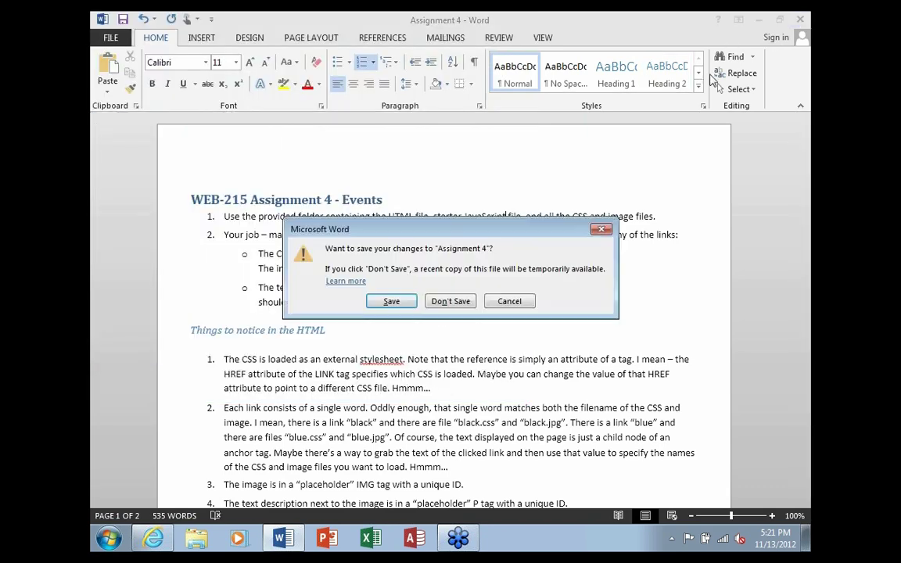
pyautogui.click(450, 305)
pyautogui.doubleClick(173, 184)
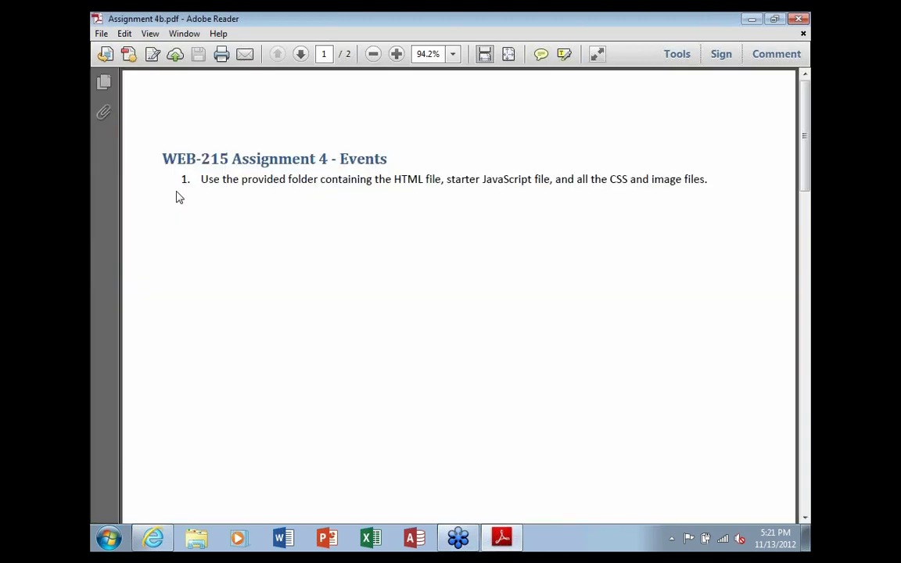
pyautogui.doubleClick(498, 179)
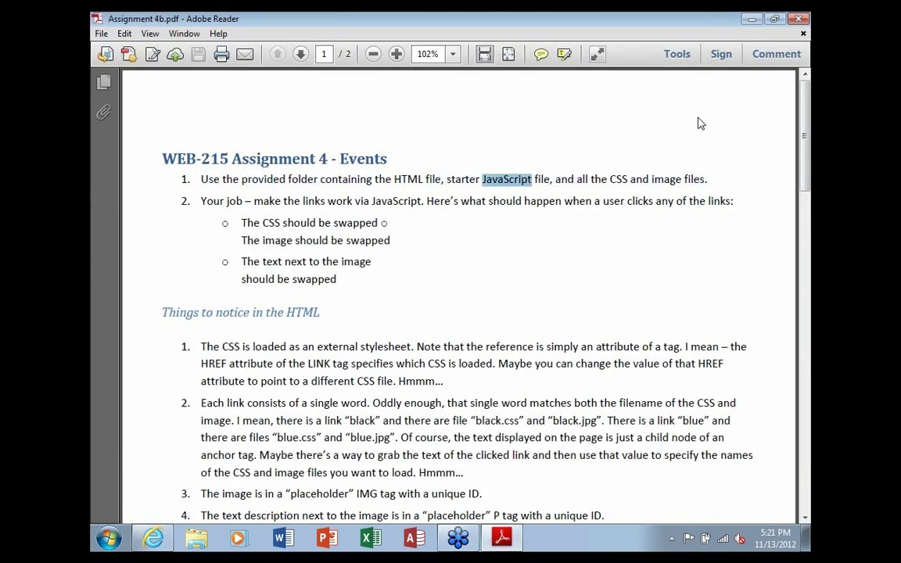
pyautogui.click(632, 110)
pyautogui.click(796, 23)
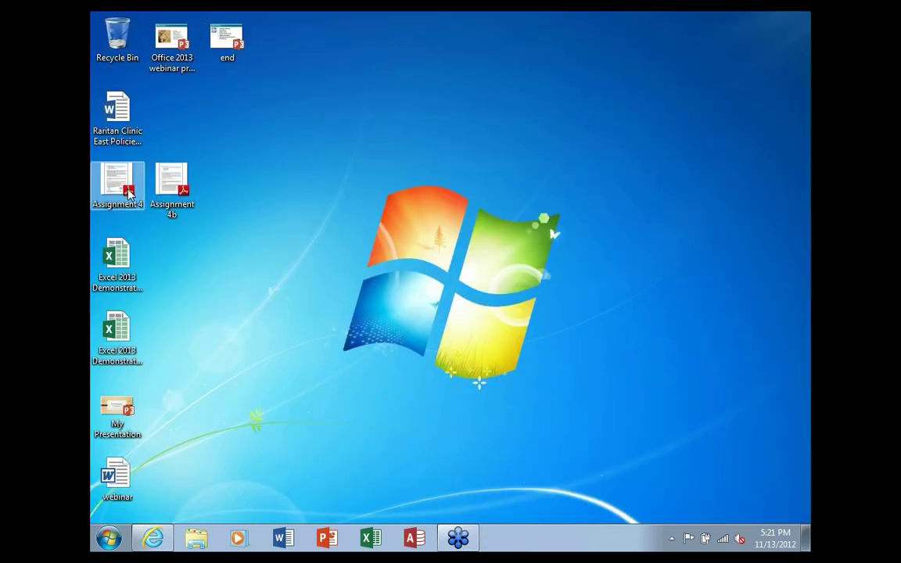
# Recycle the old Assignment 4, rename Assignment 4b to Assignment 4, and open Excel 2013 Demonstration
pyautogui.moveTo(129, 193); pyautogui.dragTo(121, 49)
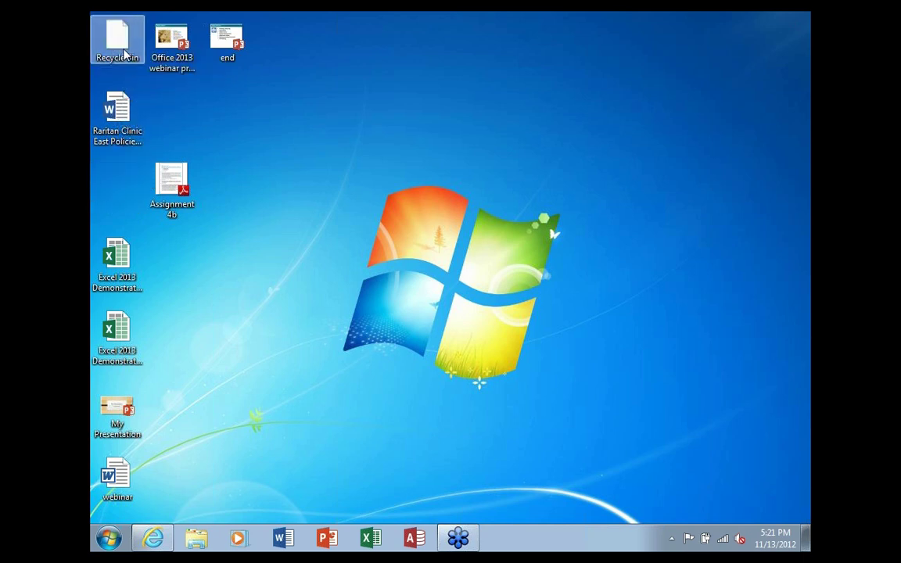
pyautogui.click(183, 192)
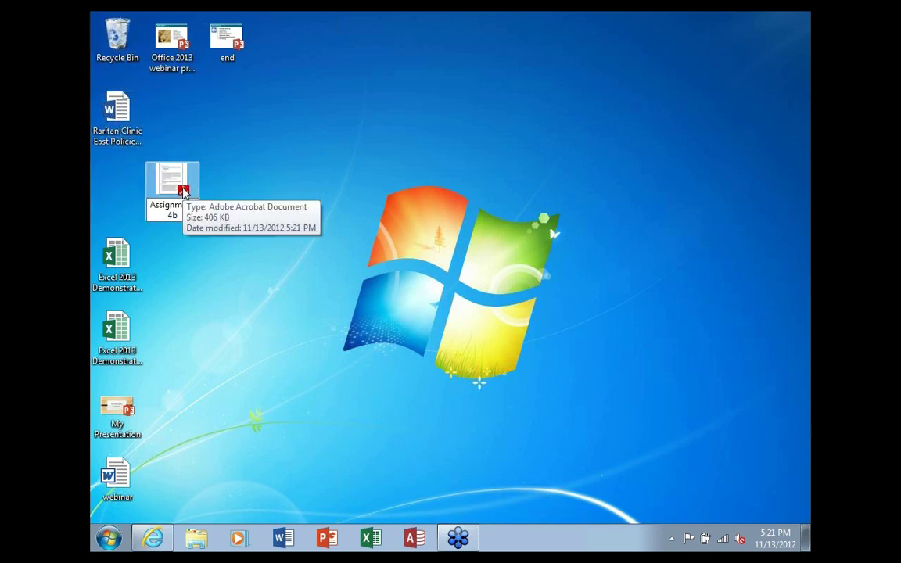
pyautogui.press('BackSpace')
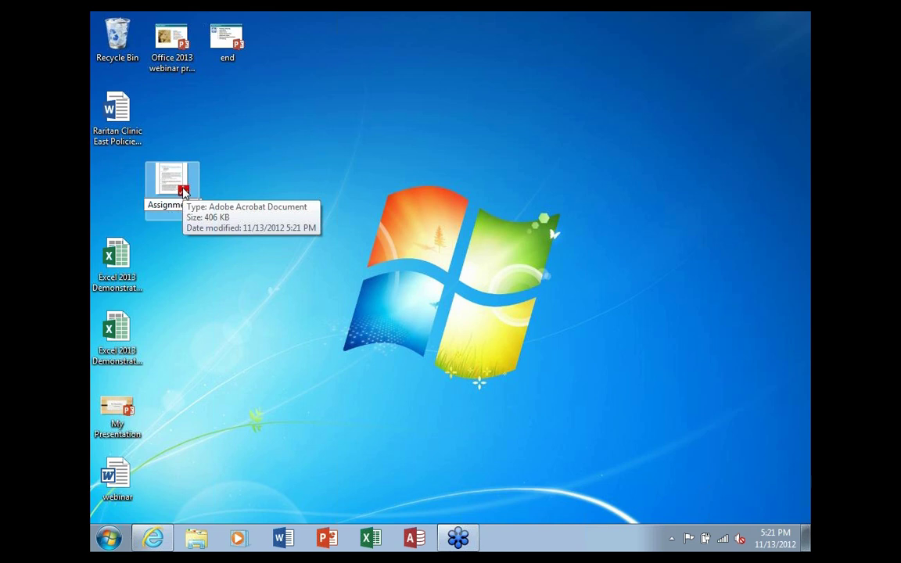
pyautogui.press('Return')
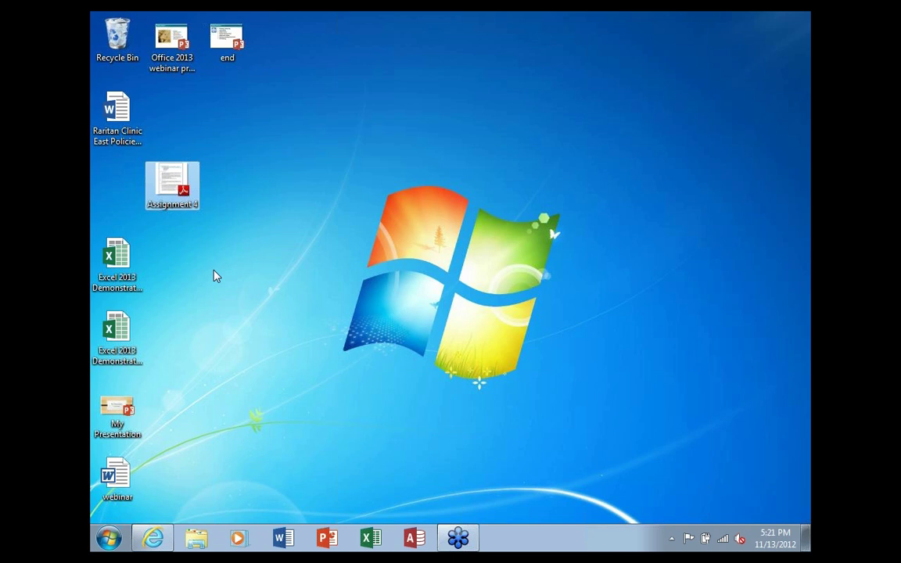
pyautogui.click(119, 260)
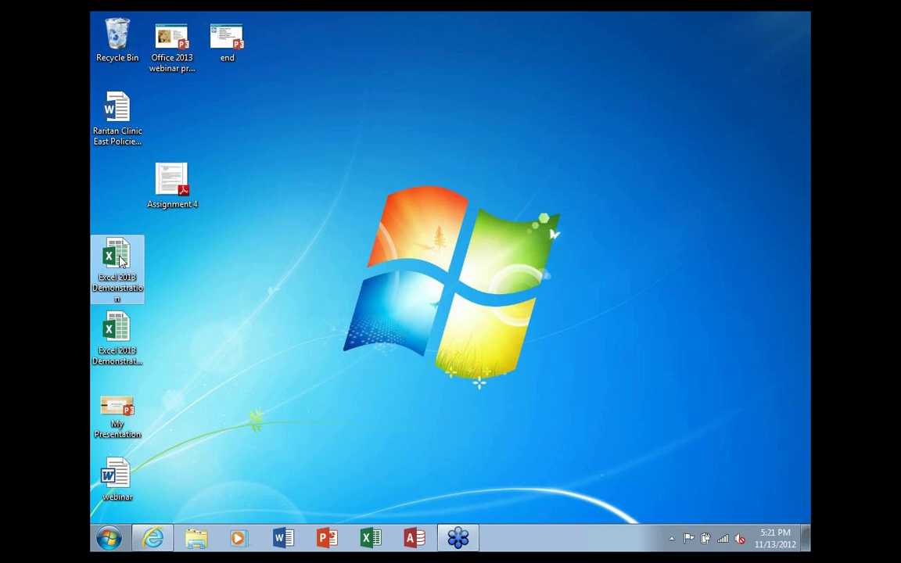
pyautogui.doubleClick(119, 261)
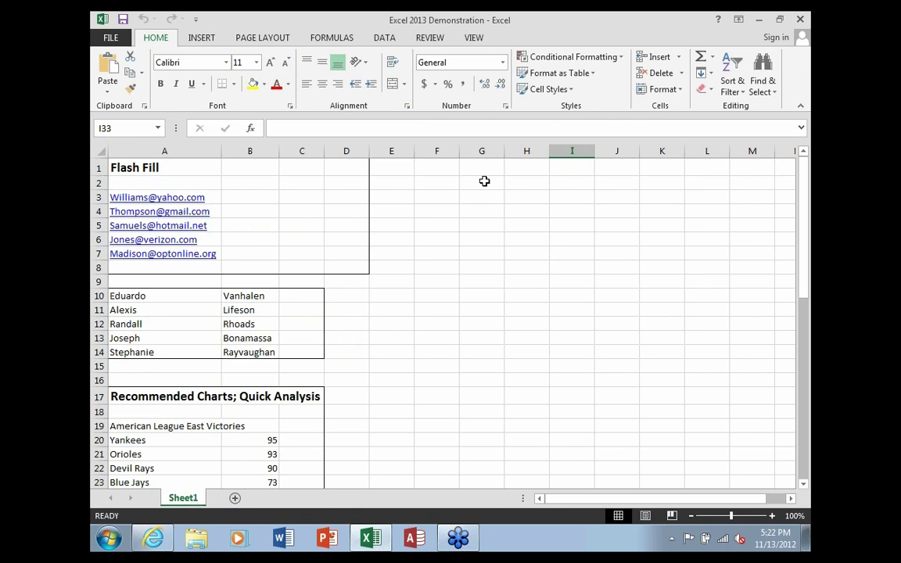
# Select the five e-mail addresses in A3:A7, then move to the empty cell B3
pyautogui.moveTo(209, 198); pyautogui.dragTo(205, 254)
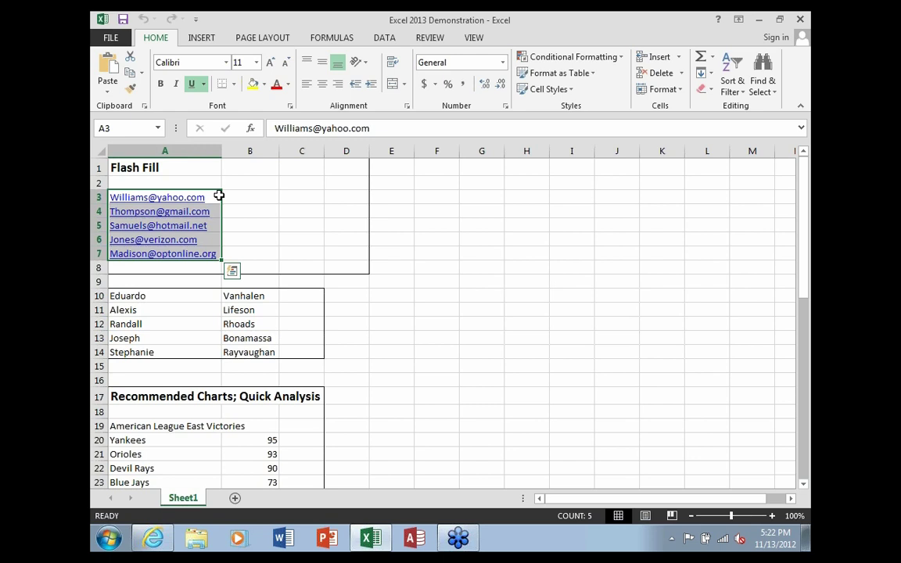
pyautogui.click(235, 197)
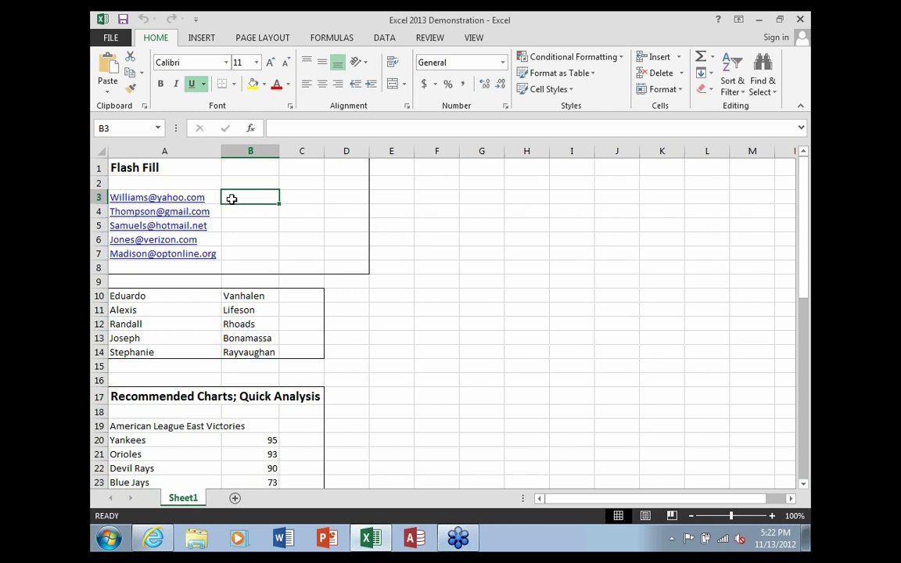
# Enter 'yahoo' in B3 and Flash Fill gmail, hotmail, verizon and optonline below it
pyautogui.write('yahoo')
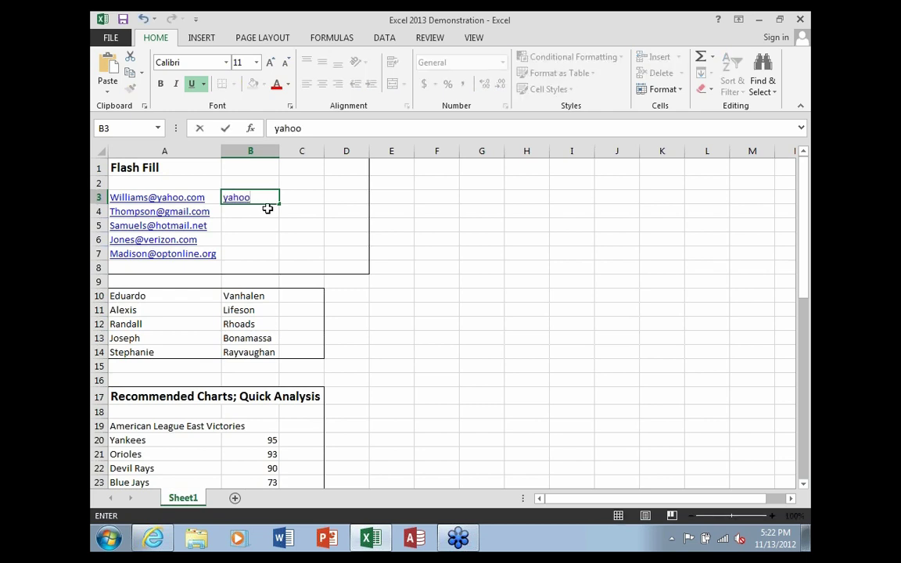
pyautogui.press('Return')
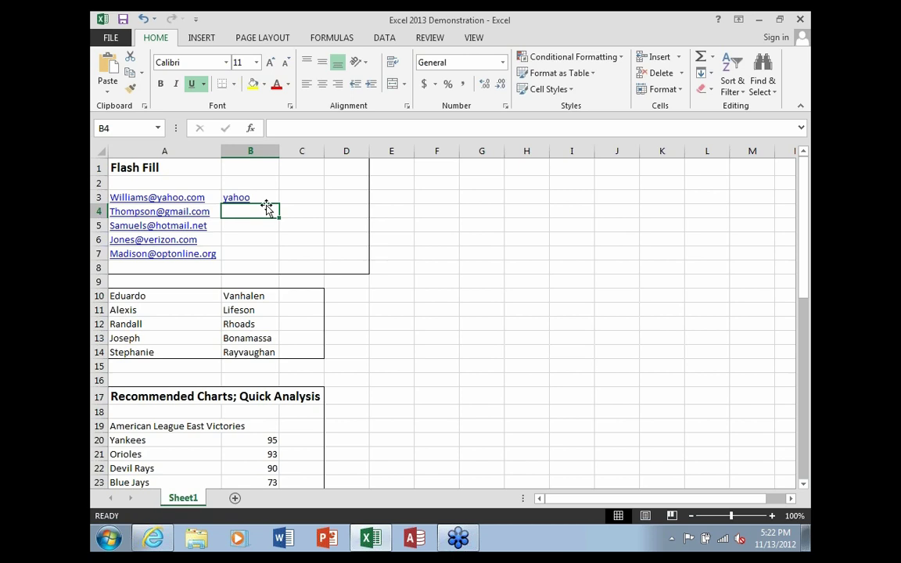
pyautogui.click(264, 197)
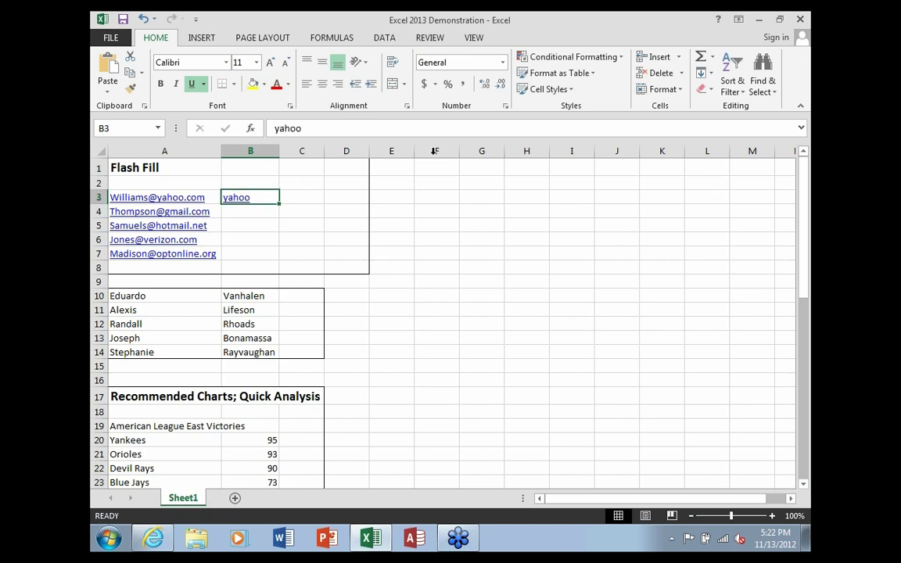
pyautogui.click(709, 73)
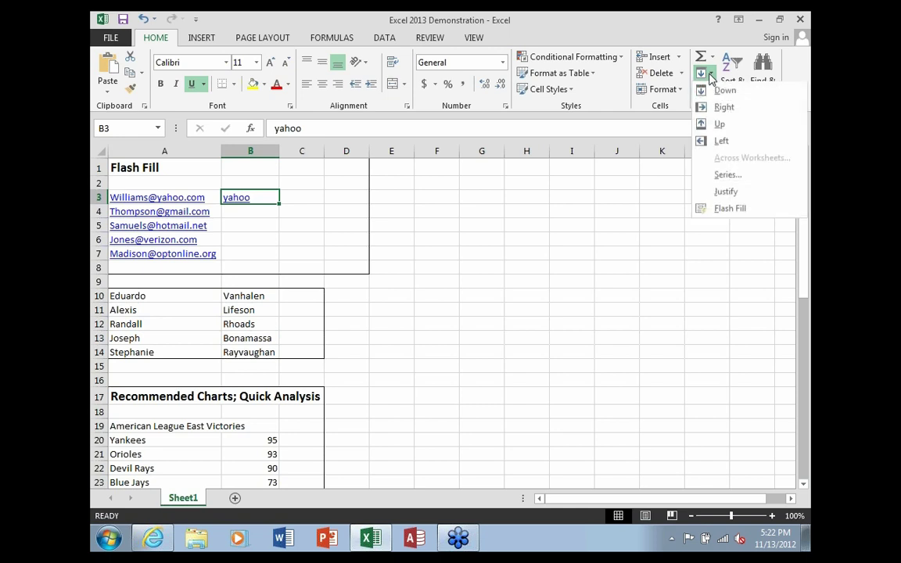
pyautogui.click(718, 209)
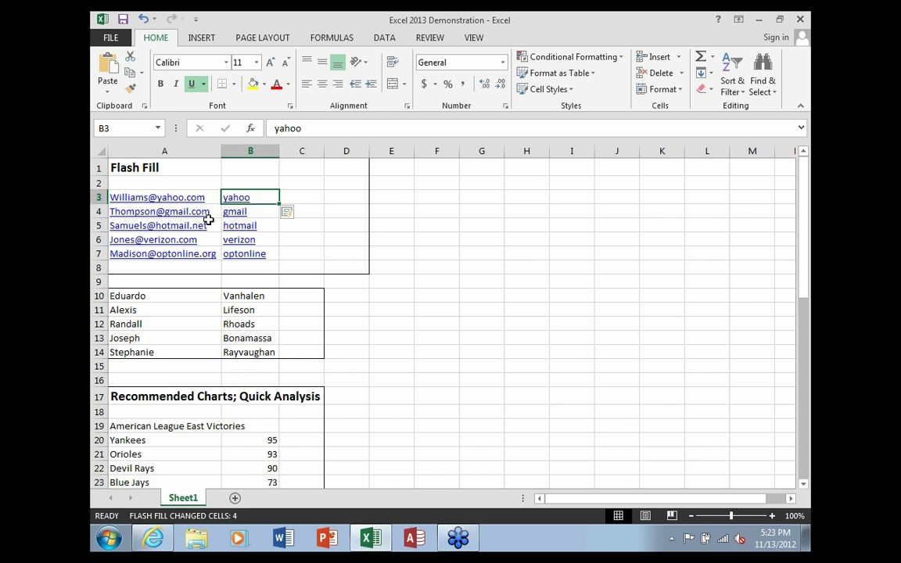
# Select C3:C7 and D3:D7, then clear the selection and go to cell C10
pyautogui.moveTo(302, 197); pyautogui.dragTo(302, 261)
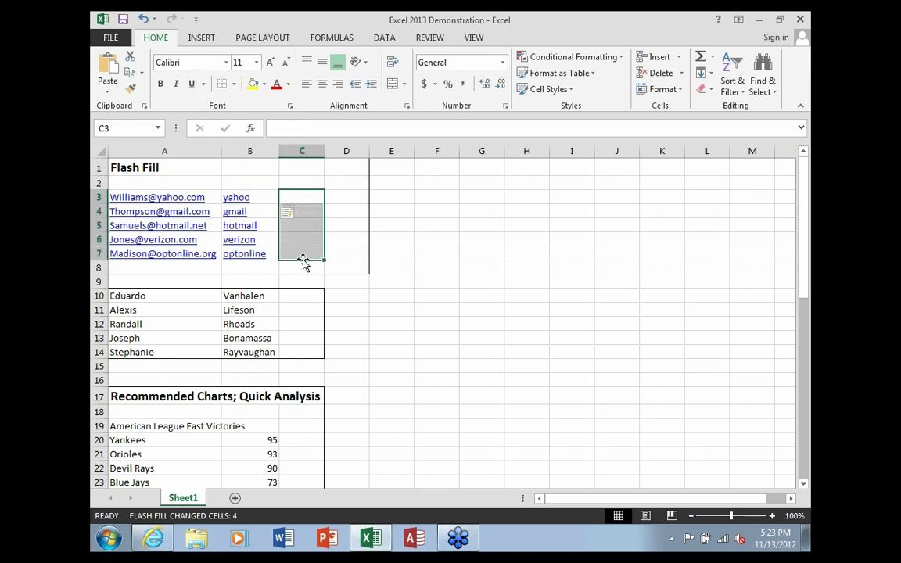
pyautogui.moveTo(344, 197); pyautogui.dragTo(336, 254)
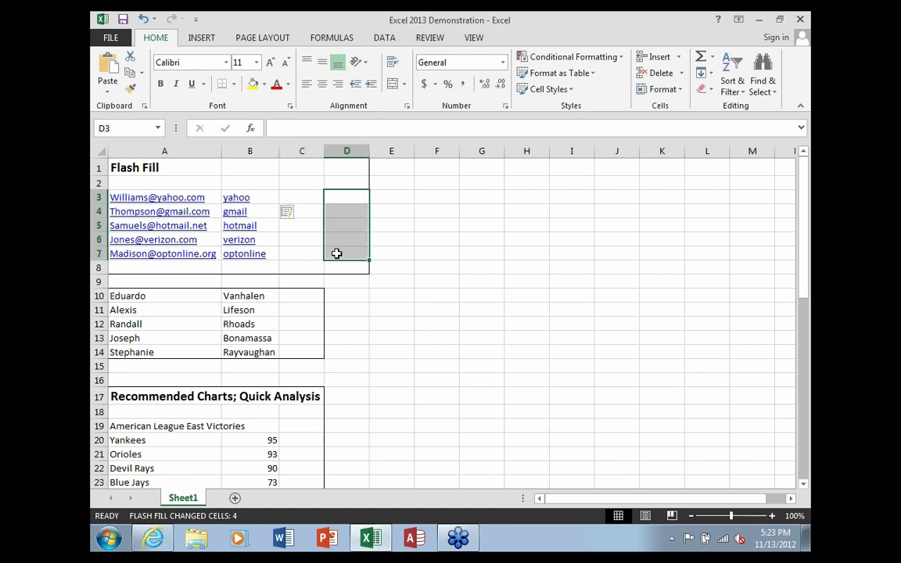
pyautogui.click(376, 324)
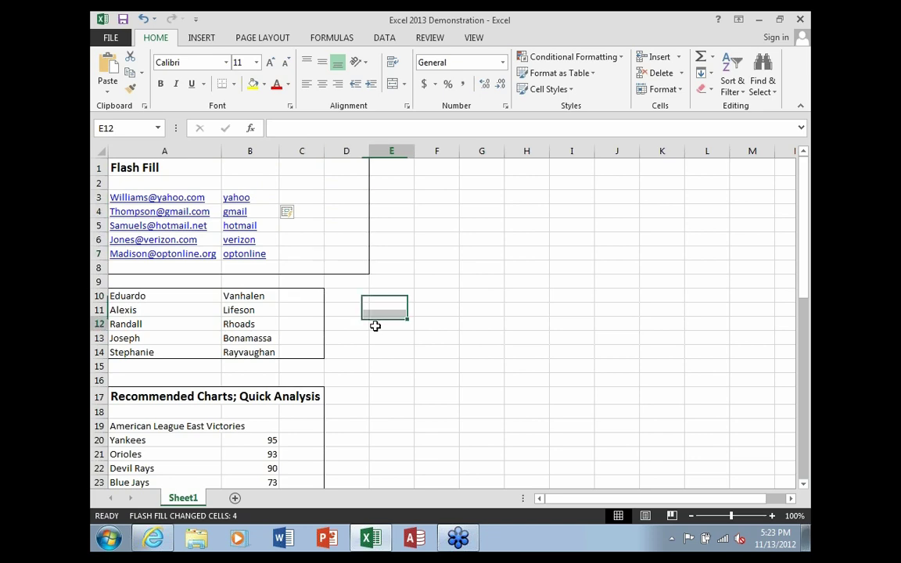
pyautogui.scroll(-2, 432, 355)
pyautogui.scroll(2, 430, 356)
pyautogui.click(305, 295)
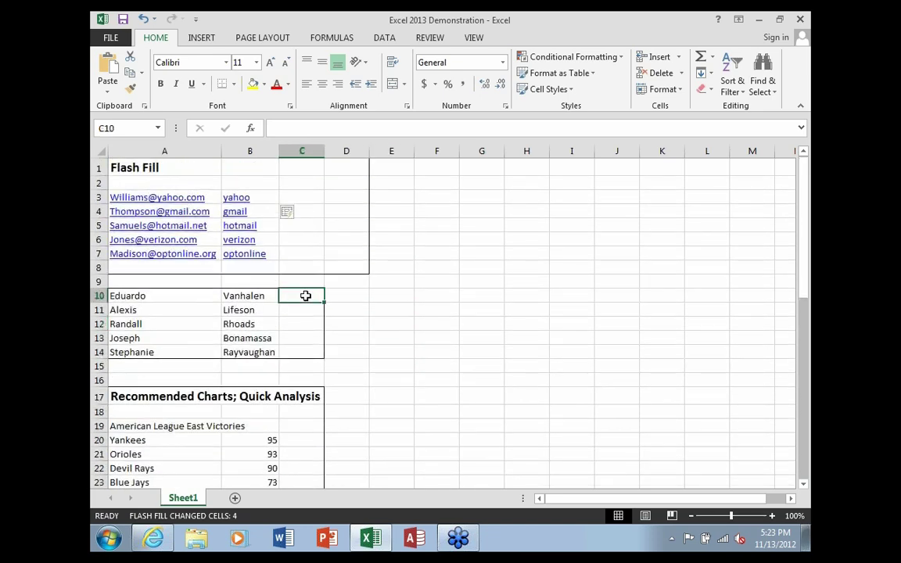
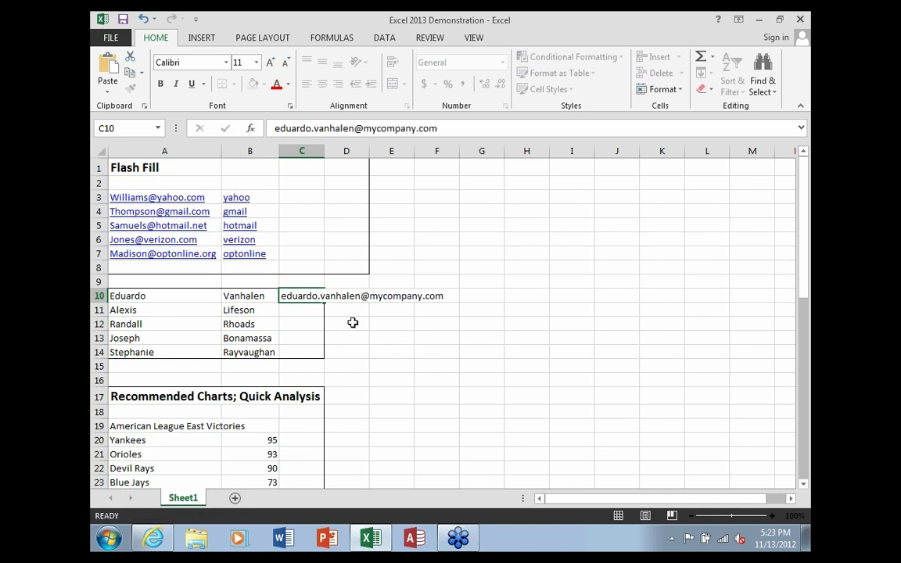
pyautogui.press('Return')
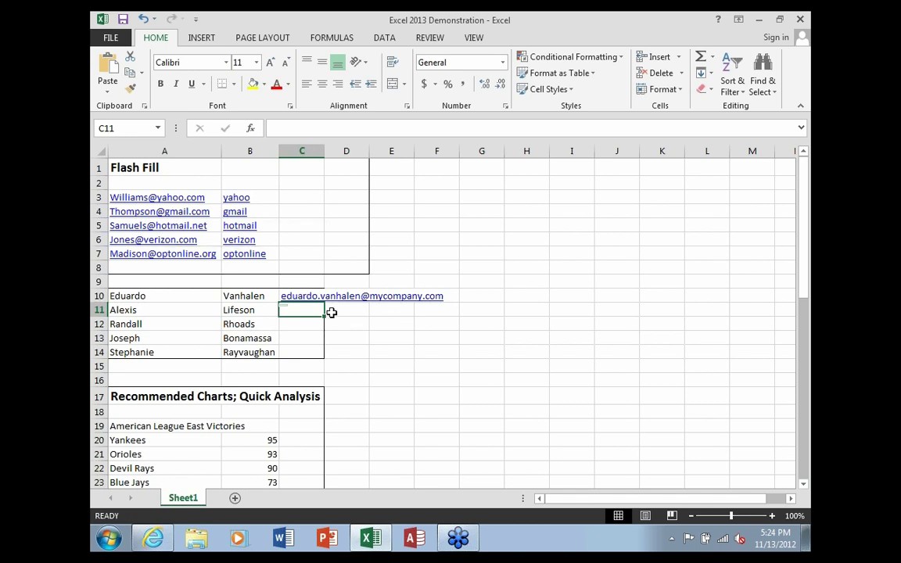
pyautogui.press('Up')
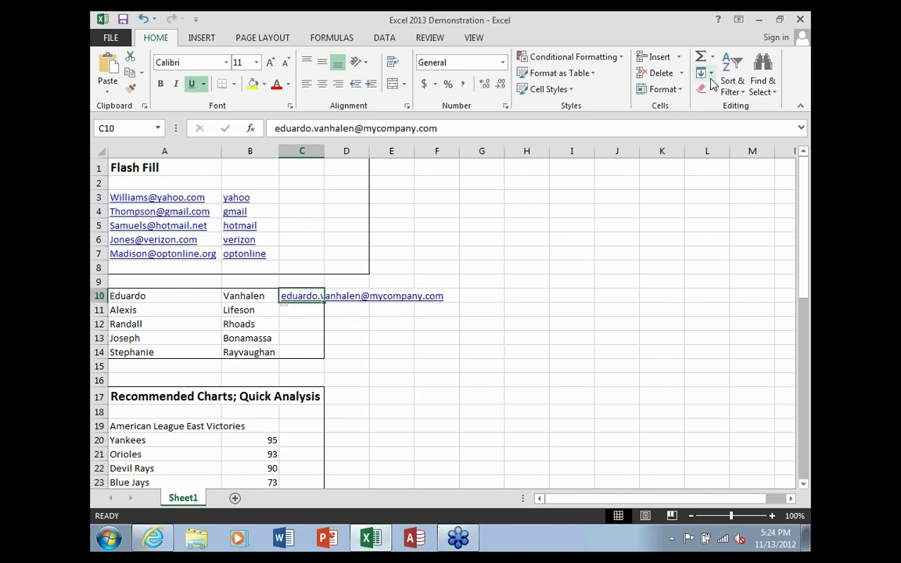
pyautogui.click(703, 73)
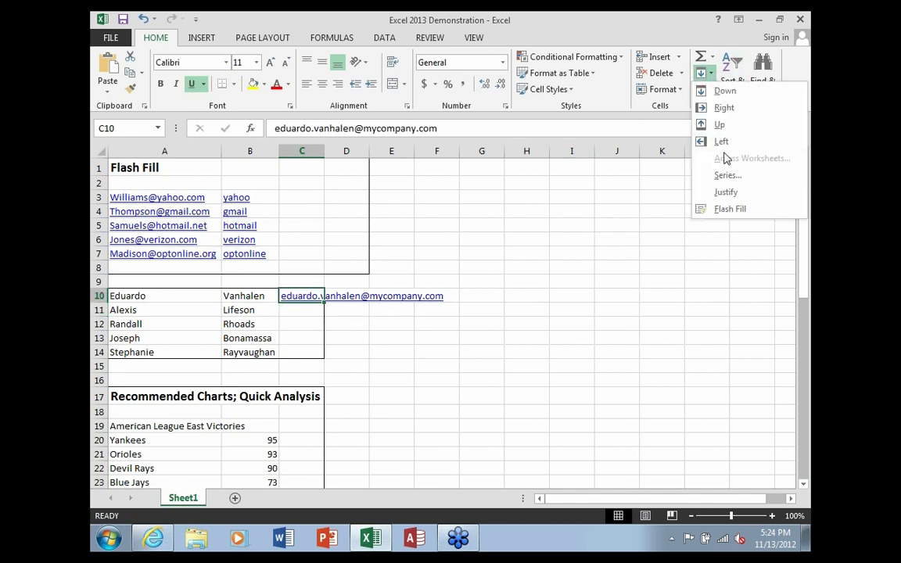
pyautogui.click(733, 212)
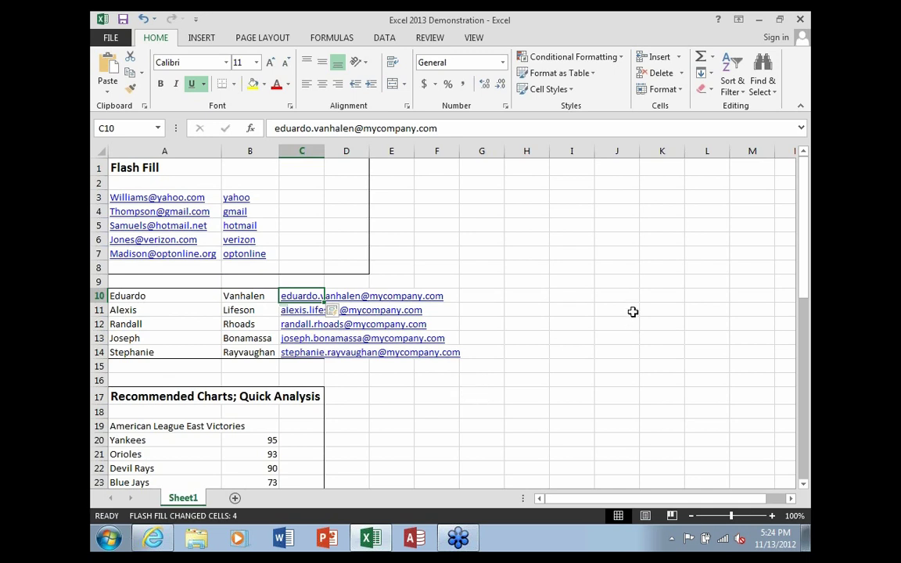
# Select the American League East Victories data in A19:B24 and bring up Quick Analysis
pyautogui.moveTo(806, 196); pyautogui.dragTo(798, 288)
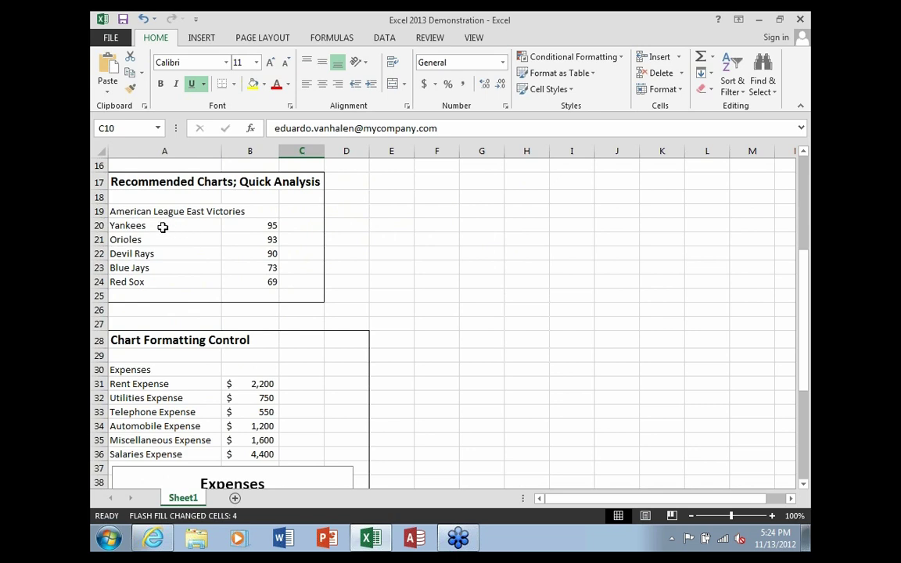
pyautogui.moveTo(141, 210); pyautogui.dragTo(260, 279)
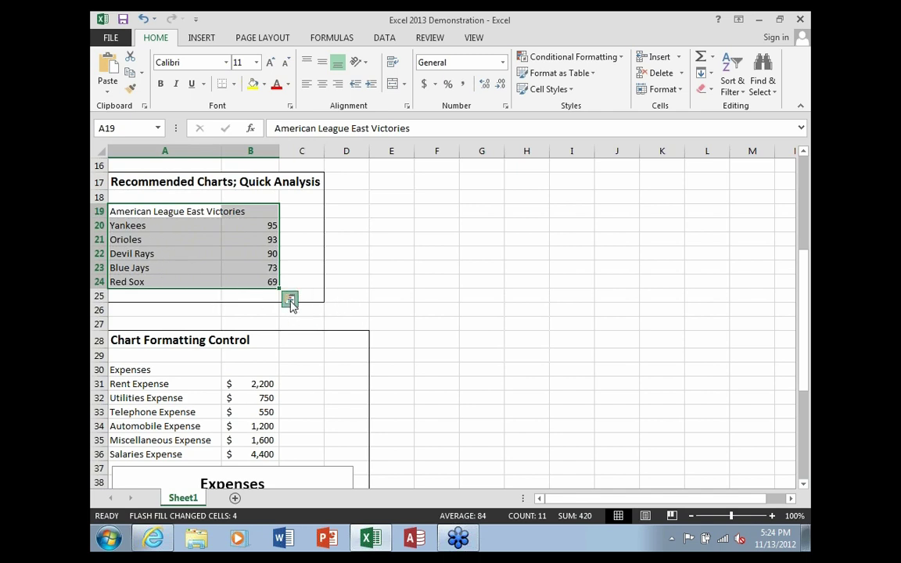
pyautogui.click(290, 300)
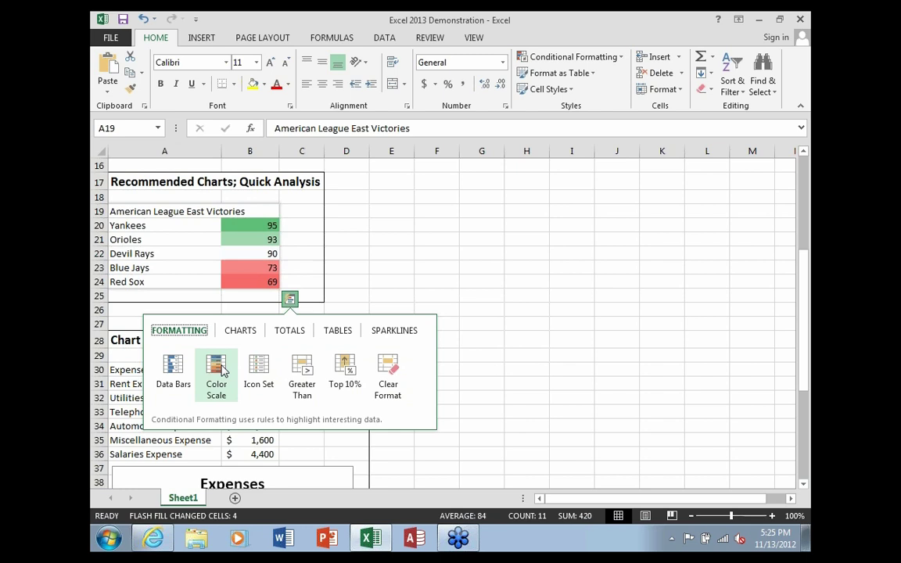
# Browse the Quick Analysis Charts and Totals suggestions, then dismiss the gallery at D25
pyautogui.click(241, 332)
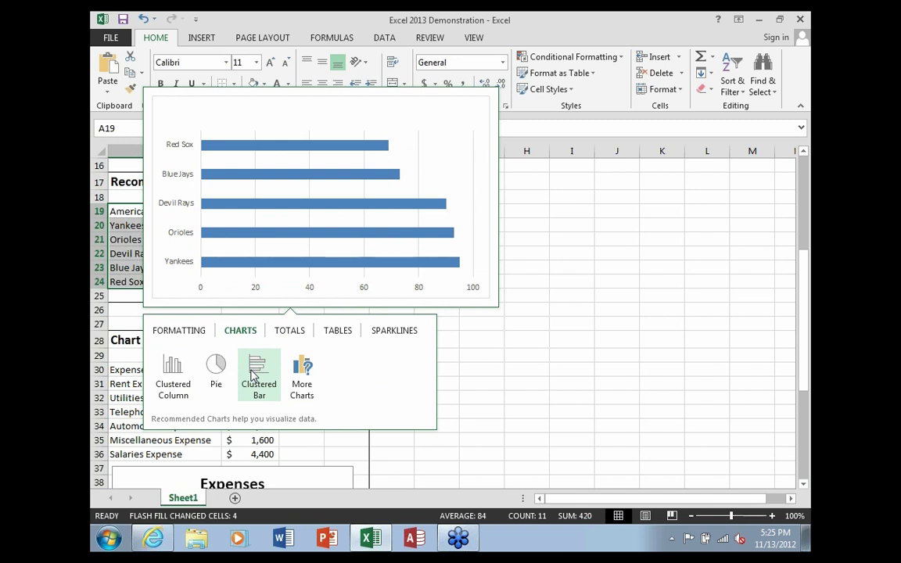
pyautogui.click(291, 333)
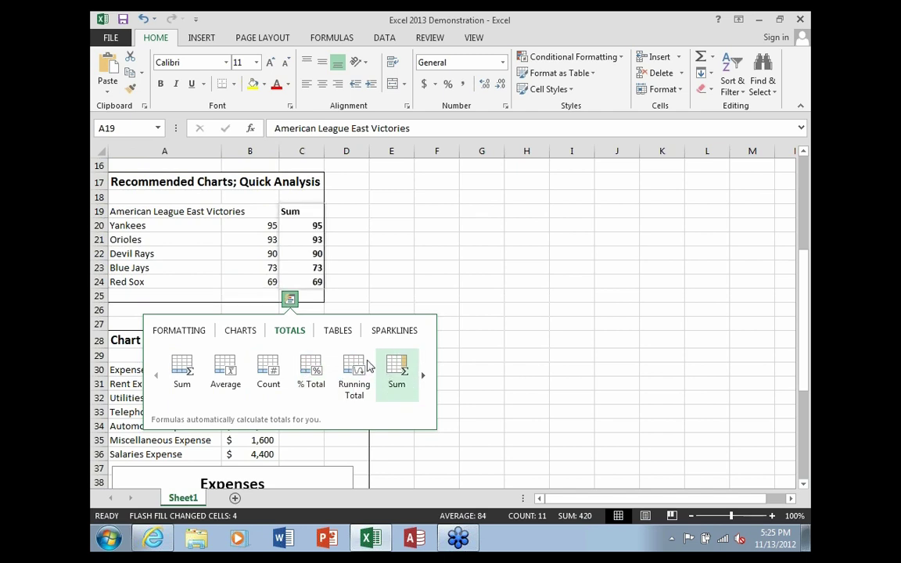
pyautogui.click(352, 298)
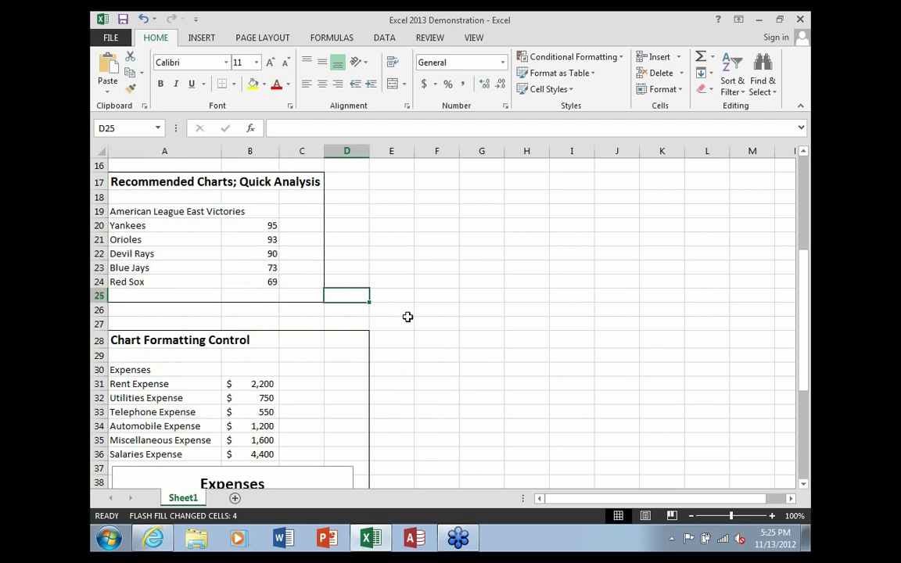
# Turn on Data Labels in Chart Elements so each Expenses bar shows its dollar amount
pyautogui.scroll(-4, 408, 317)
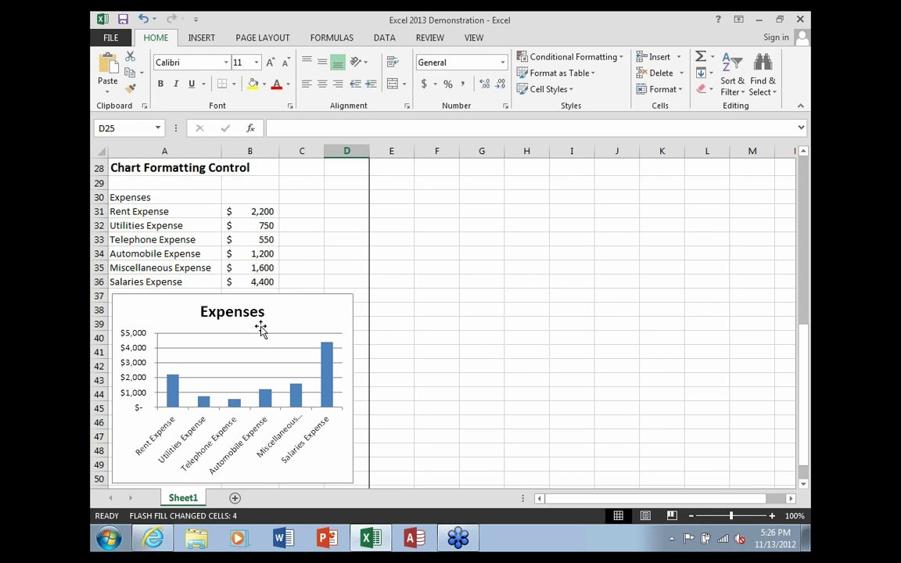
pyautogui.click(285, 348)
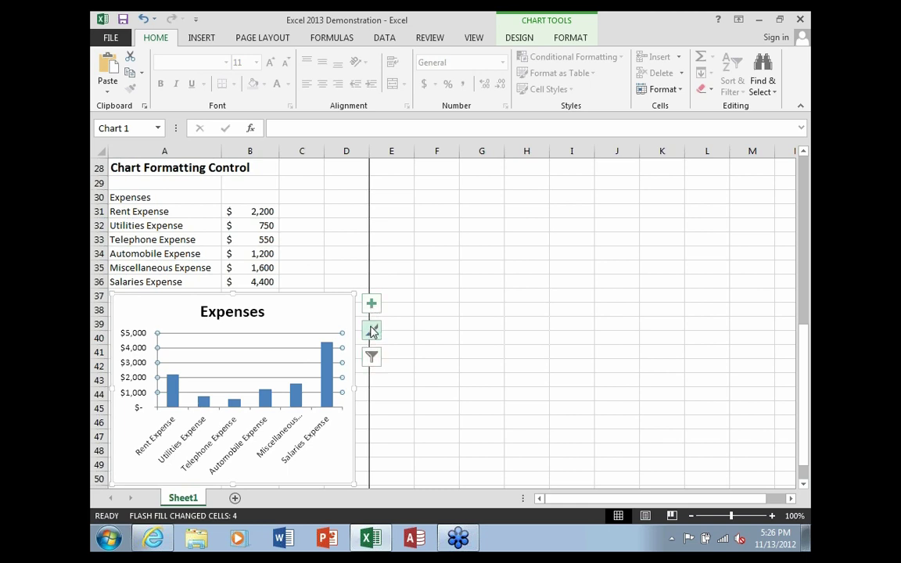
pyautogui.click(372, 305)
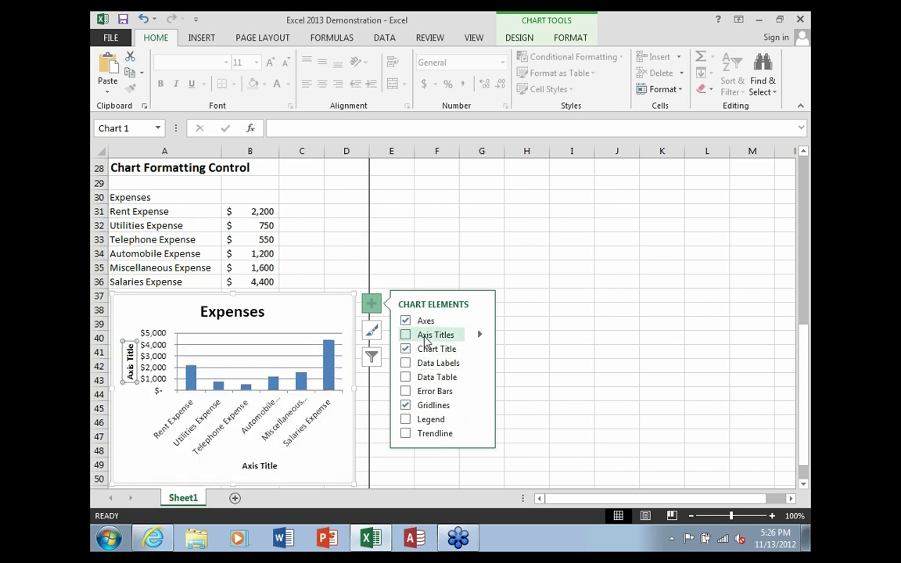
pyautogui.click(406, 364)
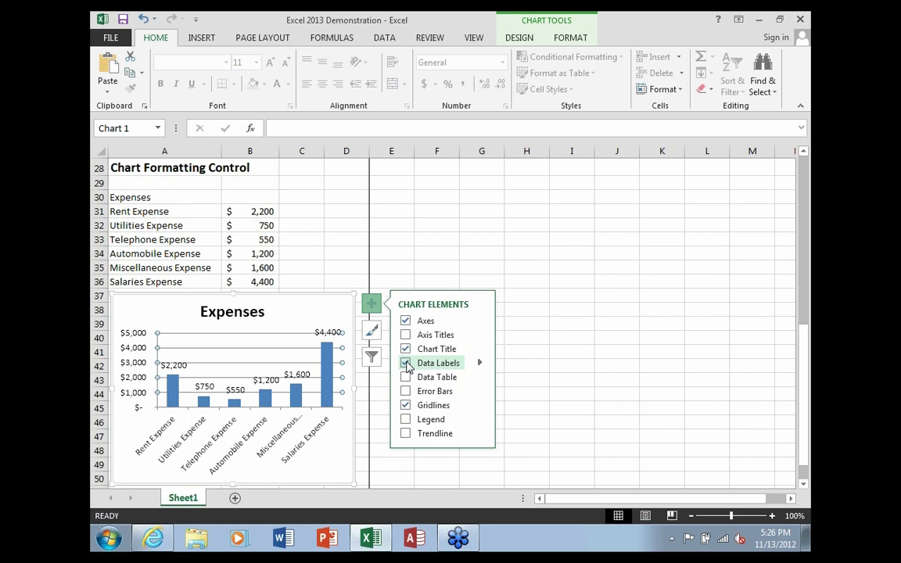
pyautogui.click(541, 360)
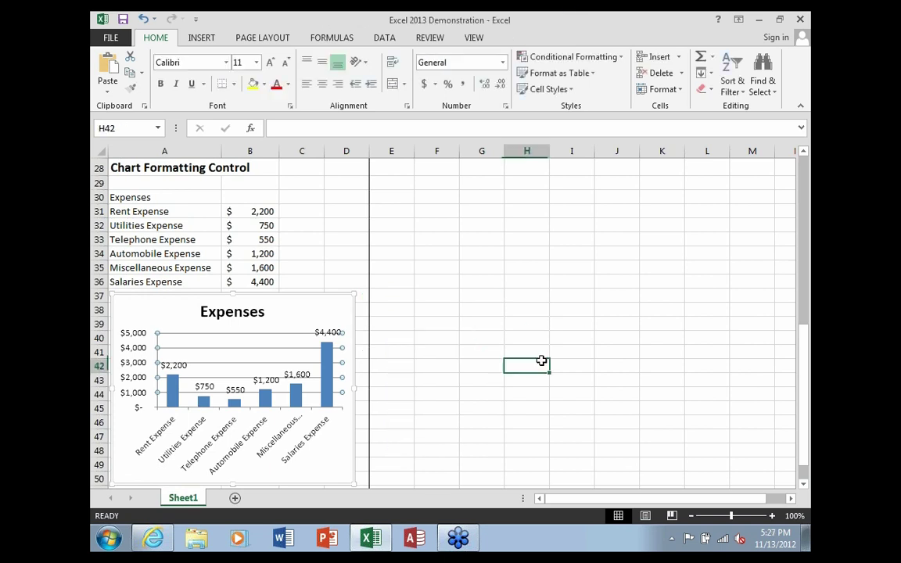
# Preview the Expenses chart's styles and color schemes, then show its Chart Filters list
pyautogui.click(305, 355)
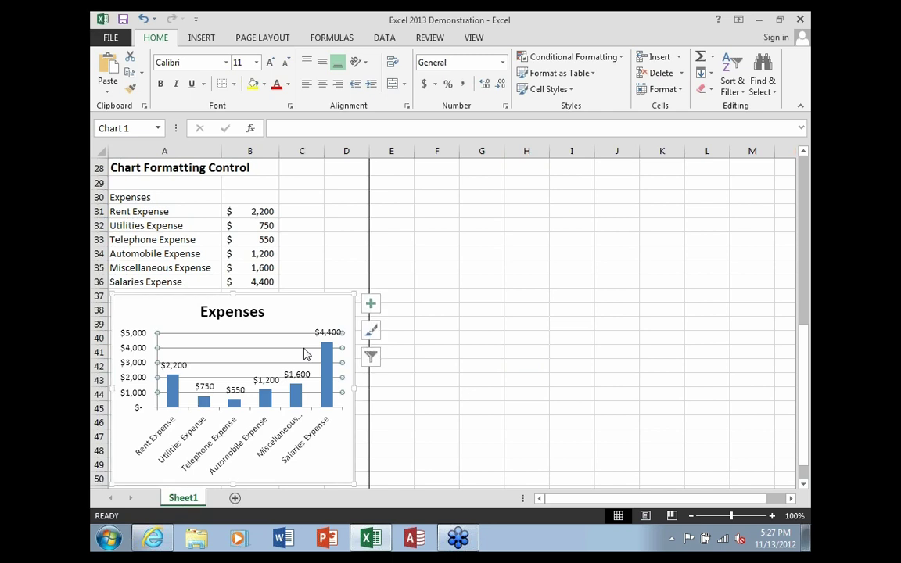
pyautogui.click(371, 332)
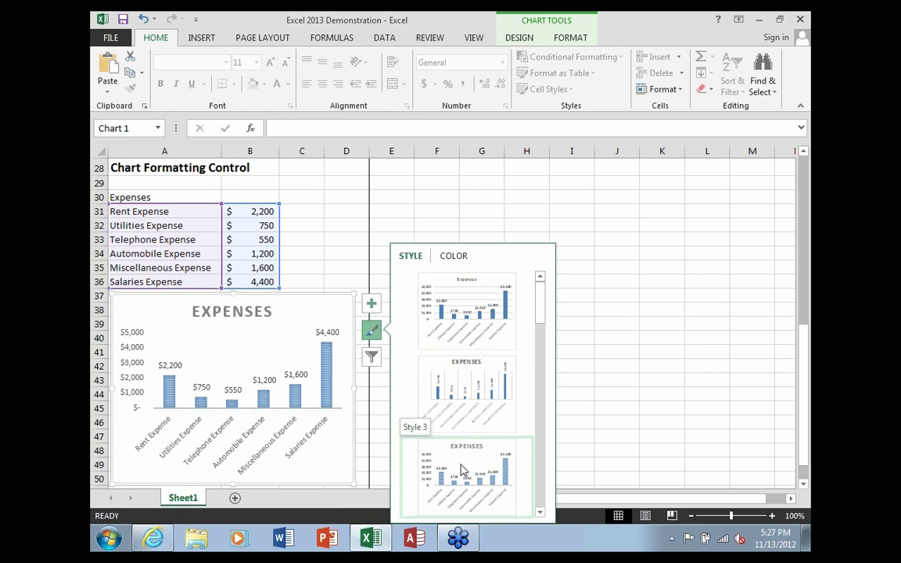
pyautogui.click(453, 261)
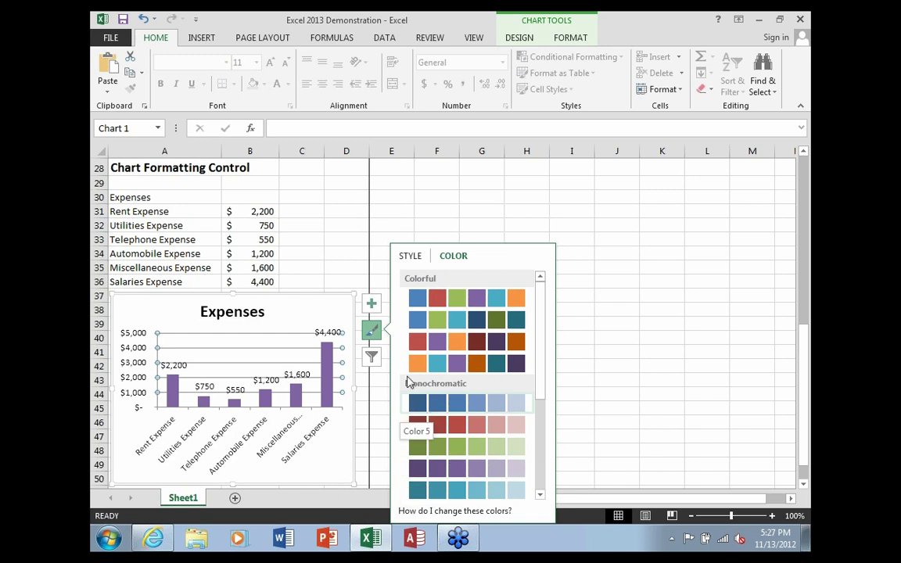
pyautogui.click(373, 358)
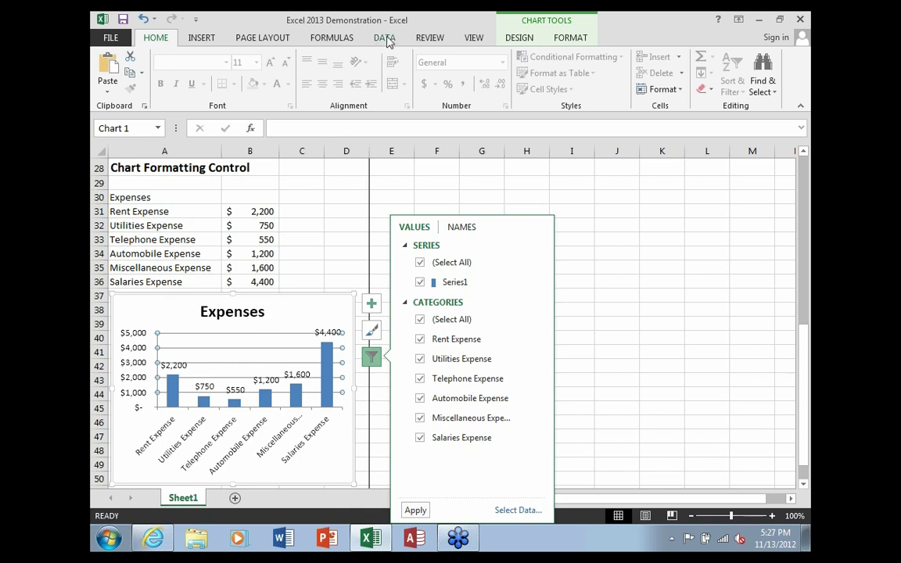
# Click the empty cell J36 to close Chart Filters and deselect the chart
pyautogui.click(637, 275)
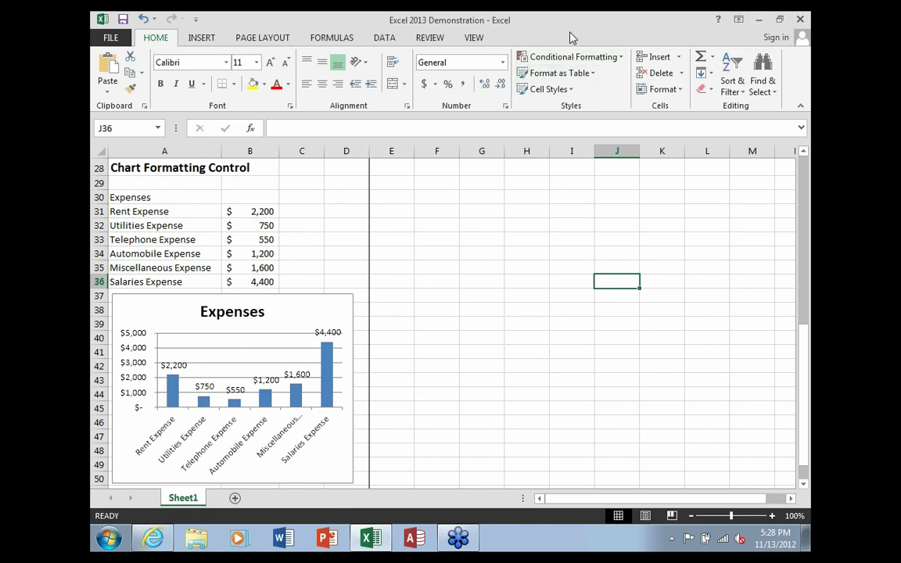
# Open 'Excel 2013 Demonstration 2' from the desktop and snap its window to the right half
pyautogui.click(760, 22)
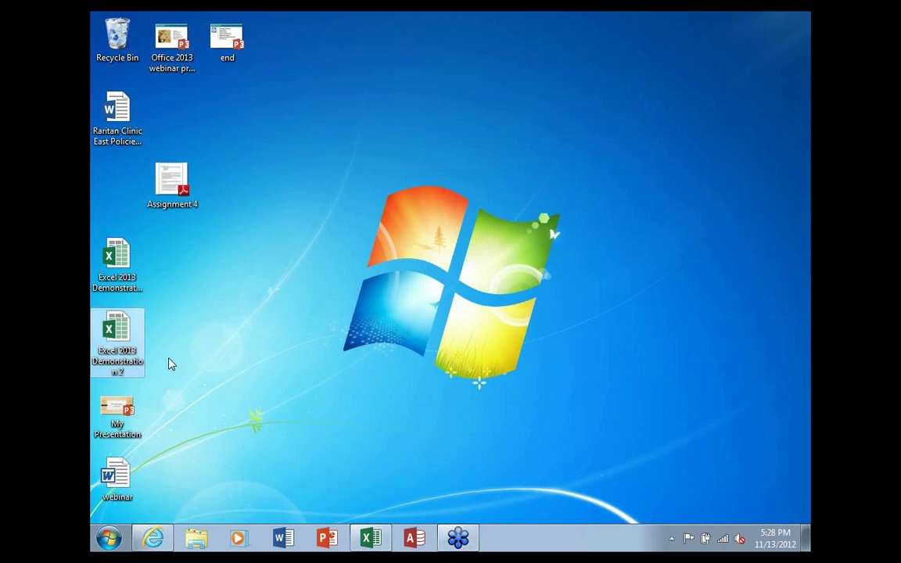
pyautogui.doubleClick(121, 335)
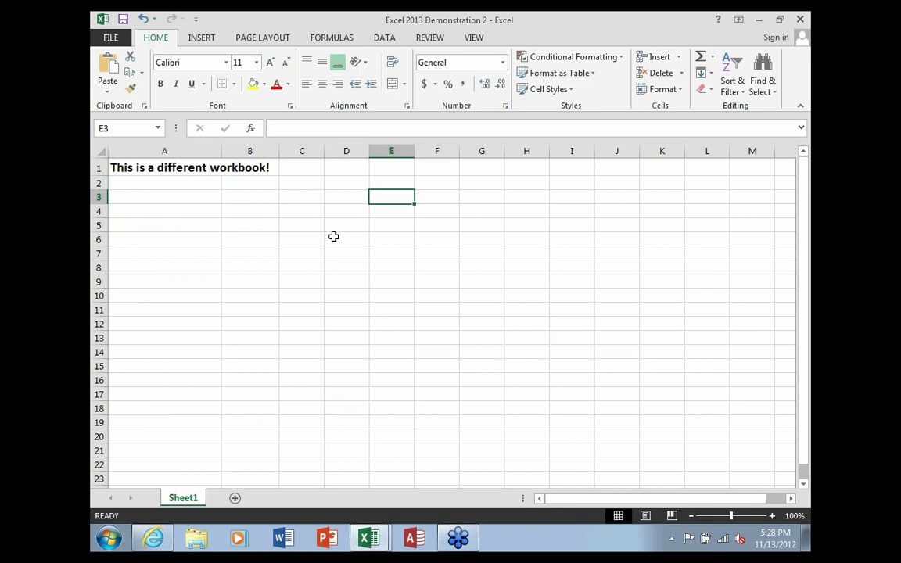
pyautogui.click(370, 544)
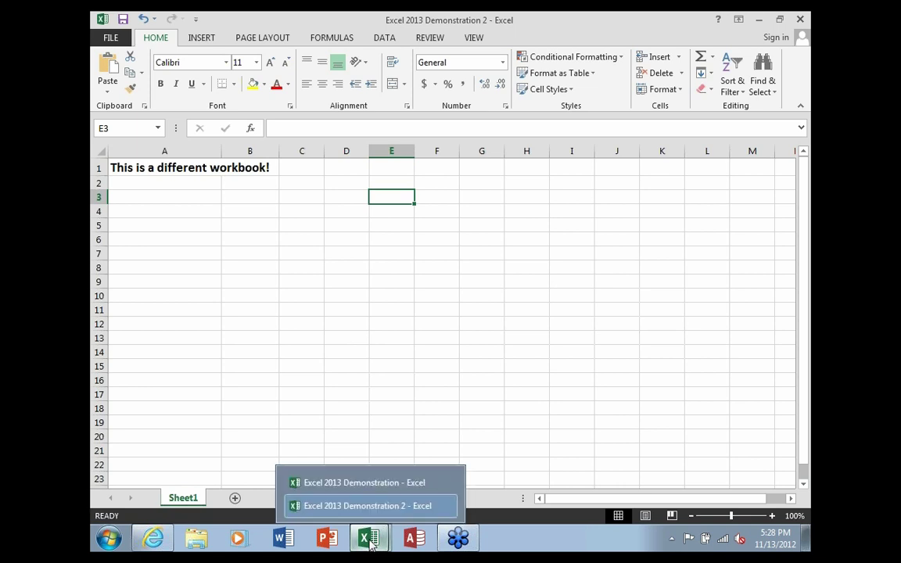
pyautogui.click(352, 485)
pyautogui.click(370, 538)
pyautogui.click(362, 510)
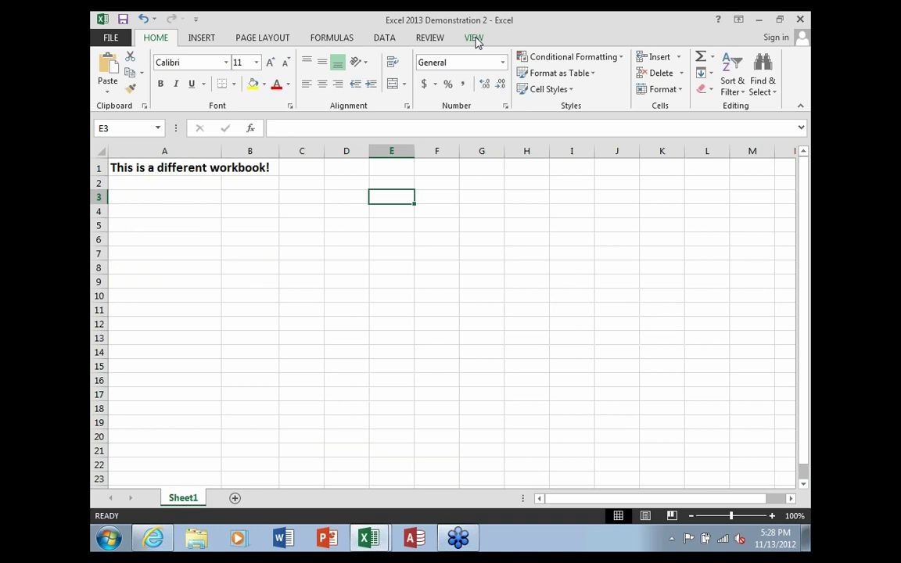
pyautogui.click(475, 38)
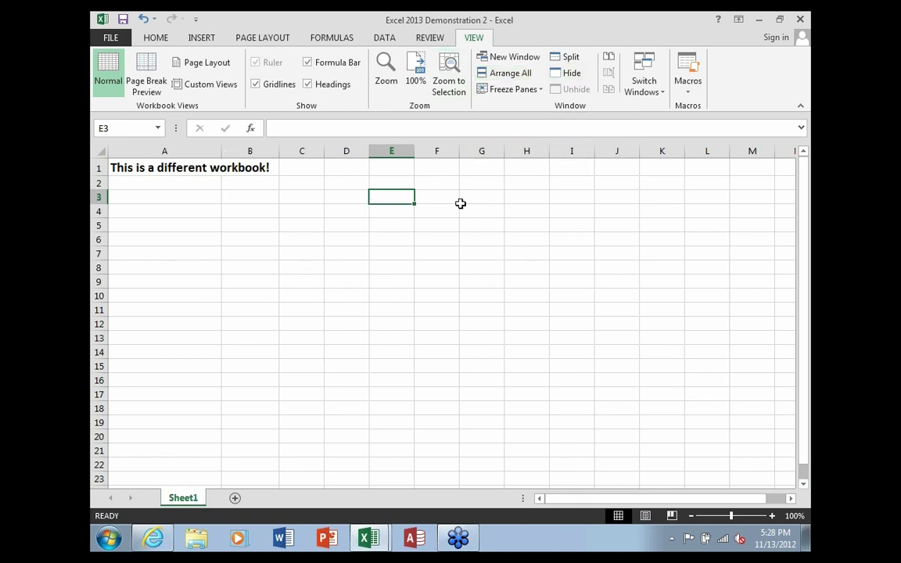
pyautogui.moveTo(338, 26); pyautogui.dragTo(808, 47)
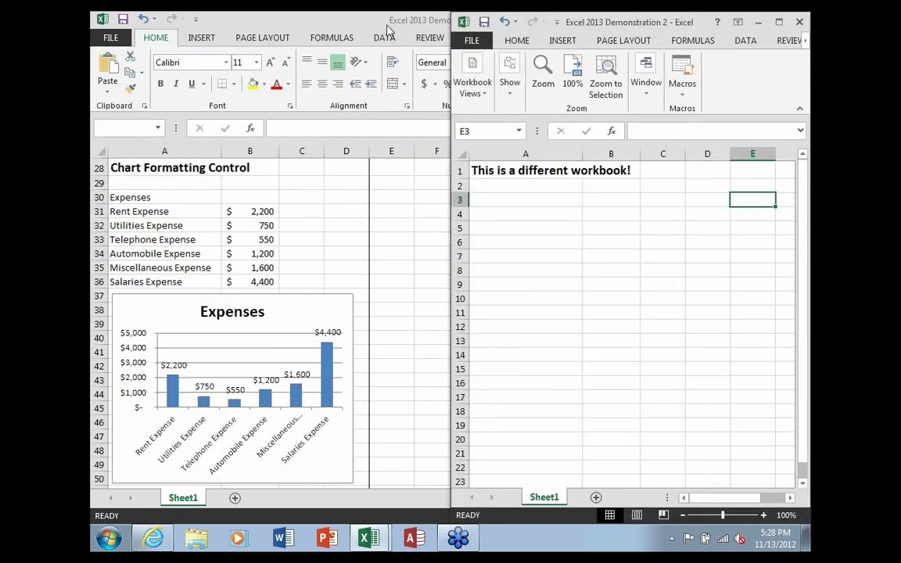
# Snap the first workbook to the left half and show the Insert ribbon in the second workbook
pyautogui.moveTo(219, 22); pyautogui.dragTo(92, 107)
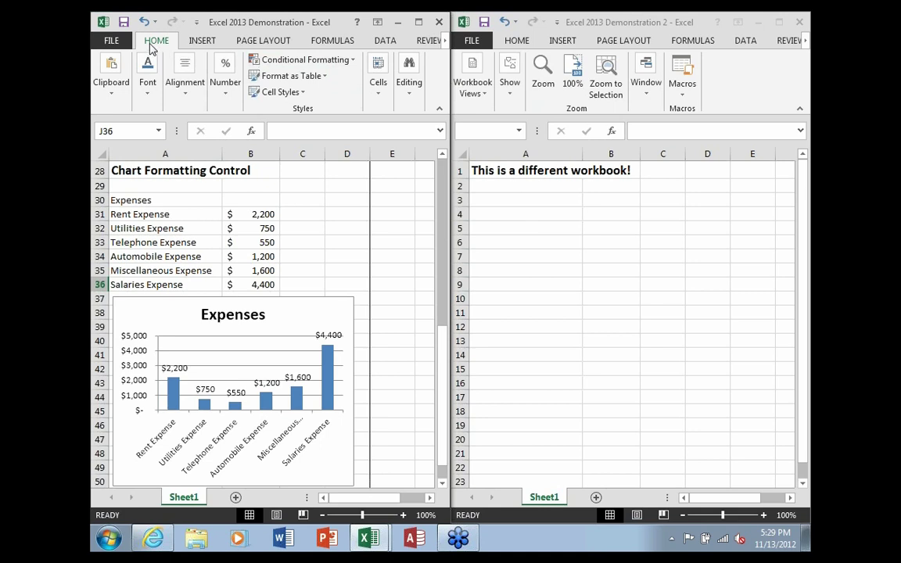
pyautogui.click(562, 41)
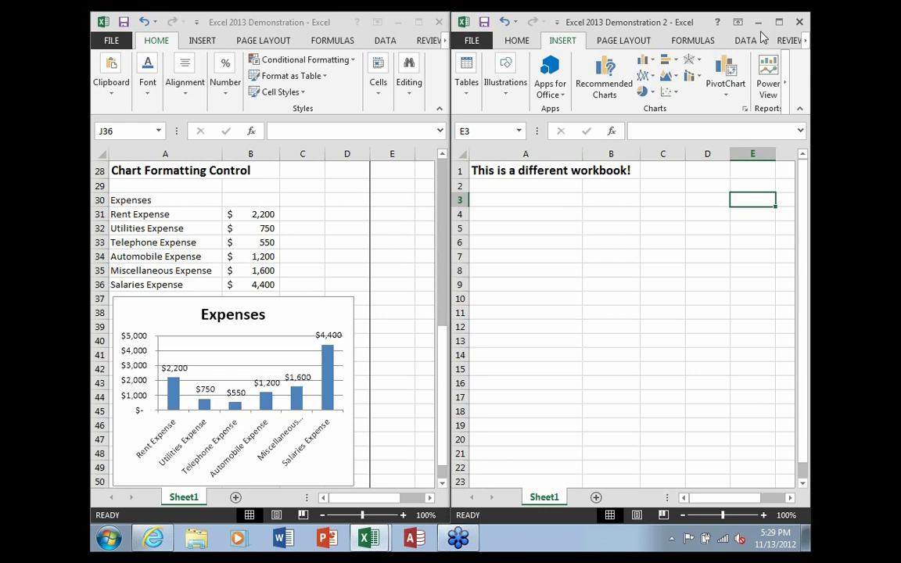
# Close both workbooks without saving changes, tidy the Assignment 4 desktop icon, and open My Presentation
pyautogui.click(800, 24)
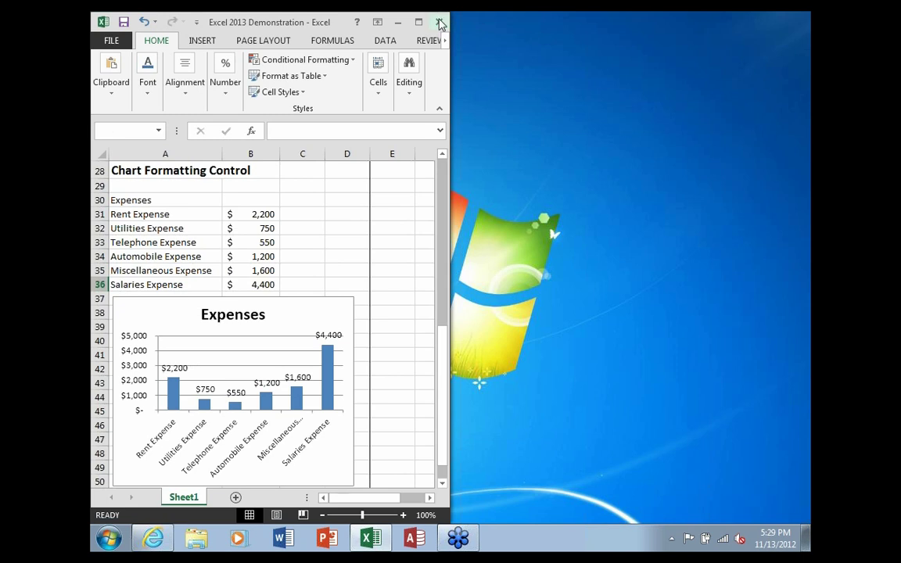
pyautogui.click(440, 22)
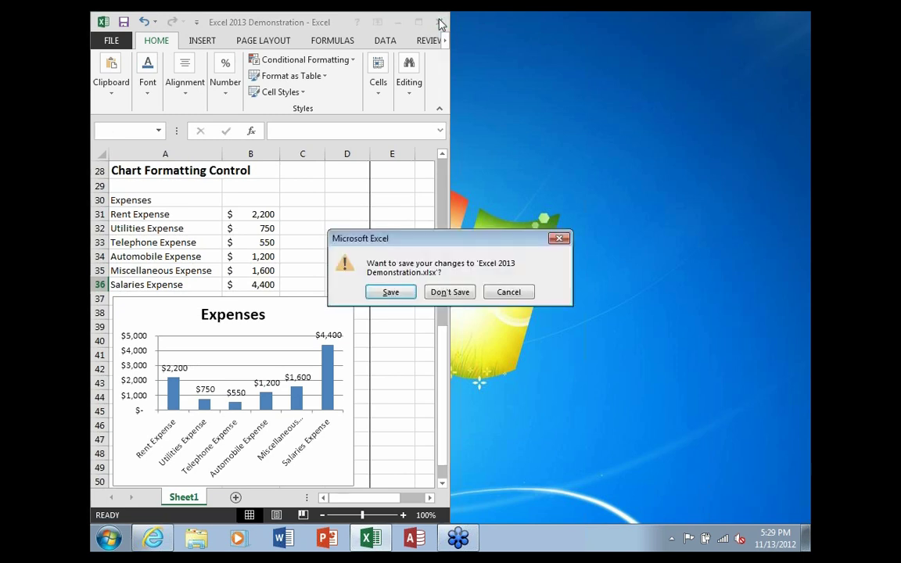
pyautogui.click(450, 293)
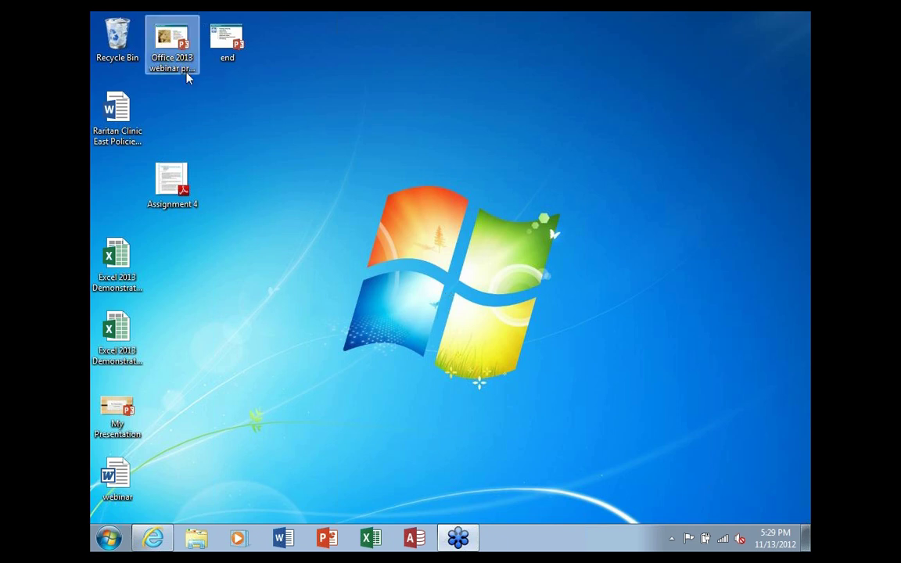
pyautogui.moveTo(154, 192); pyautogui.dragTo(130, 230)
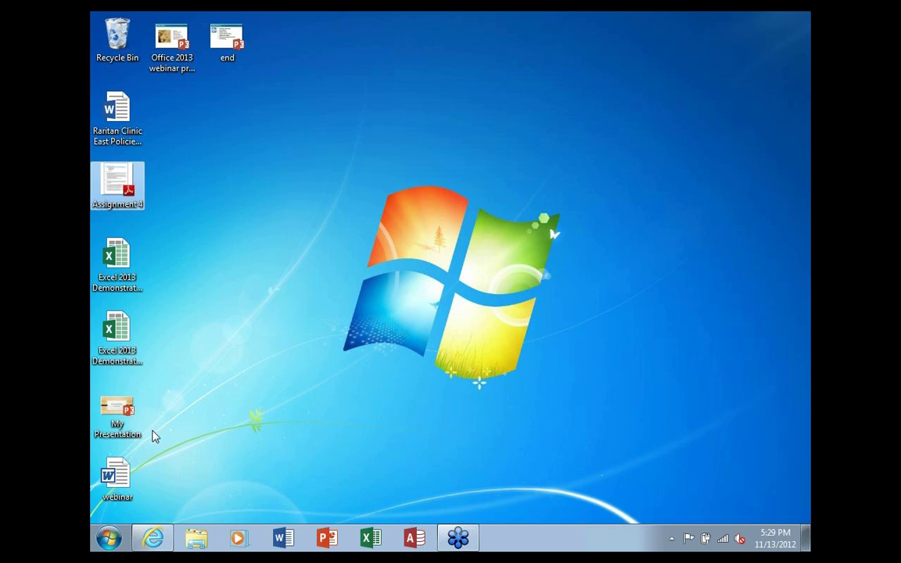
pyautogui.doubleClick(112, 423)
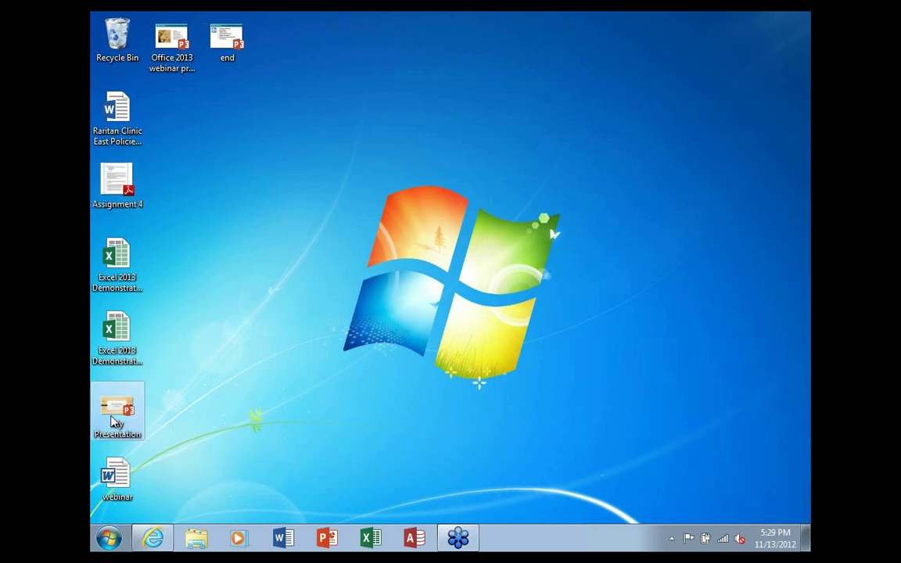
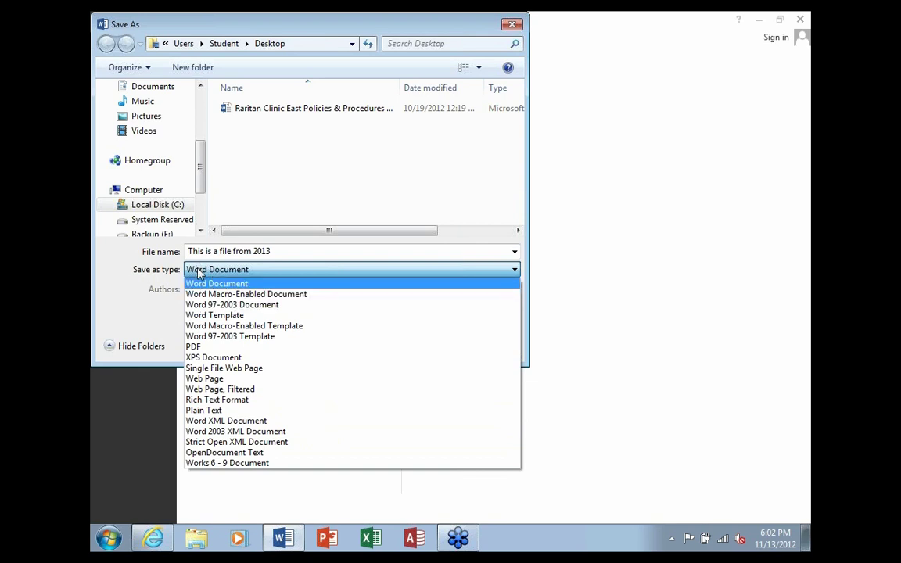
# Cancel the Save As dialog, leaving the Save as type on Word Document
pyautogui.click(181, 286)
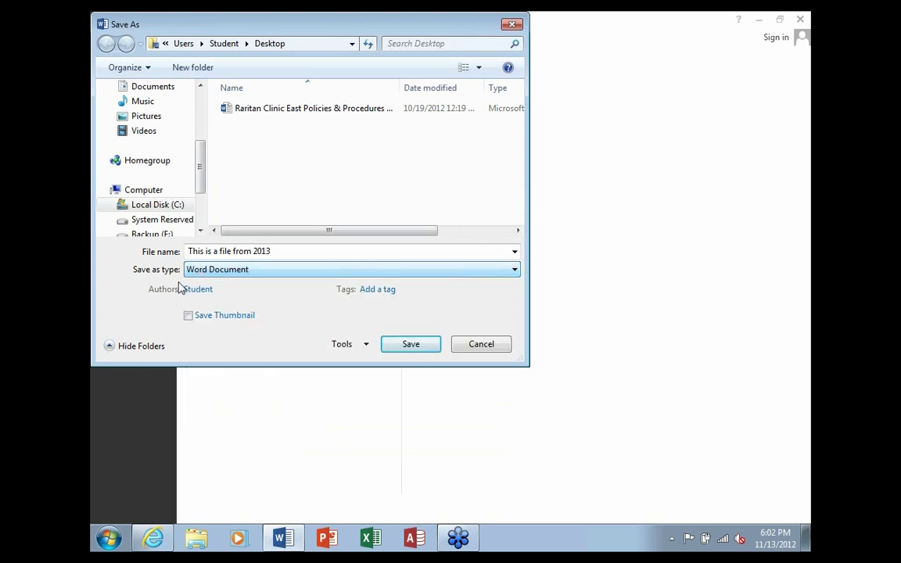
pyautogui.click(249, 274)
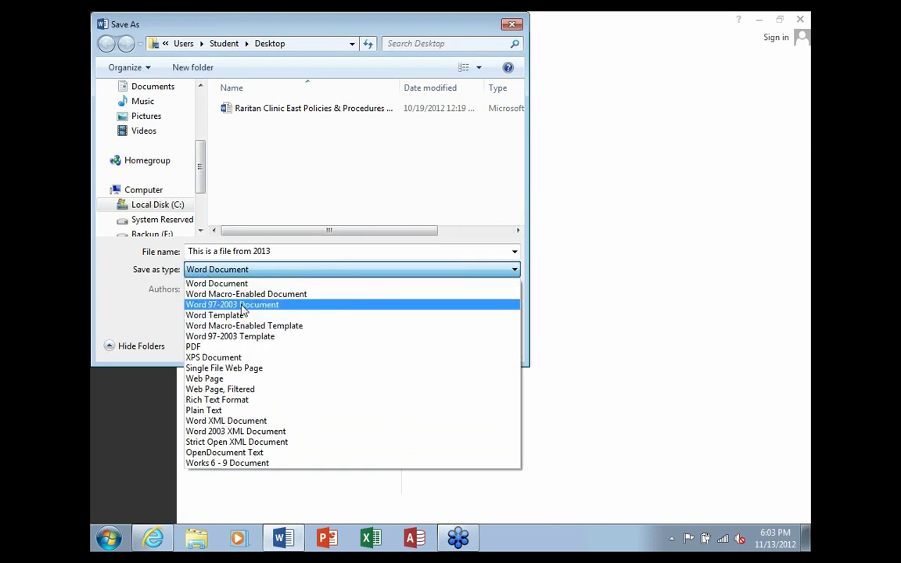
pyautogui.click(162, 294)
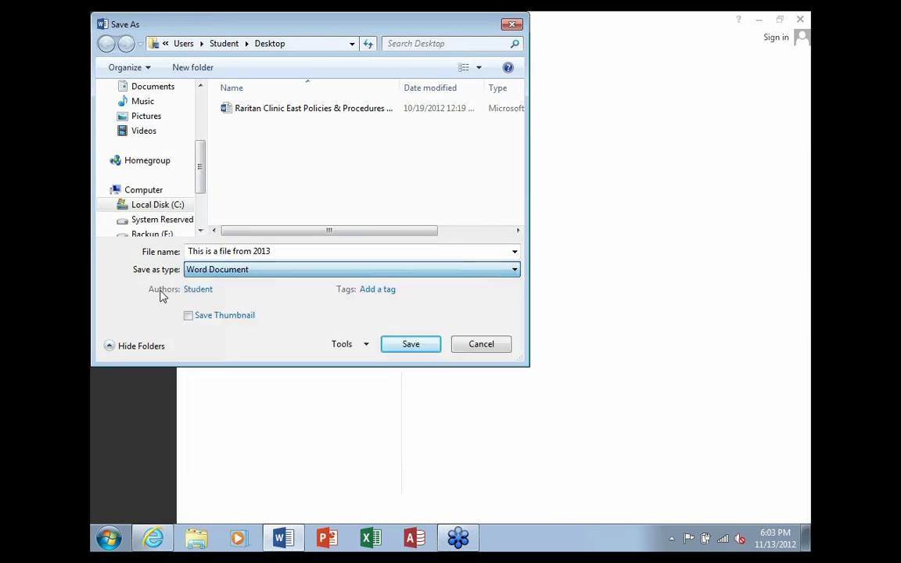
pyautogui.click(471, 346)
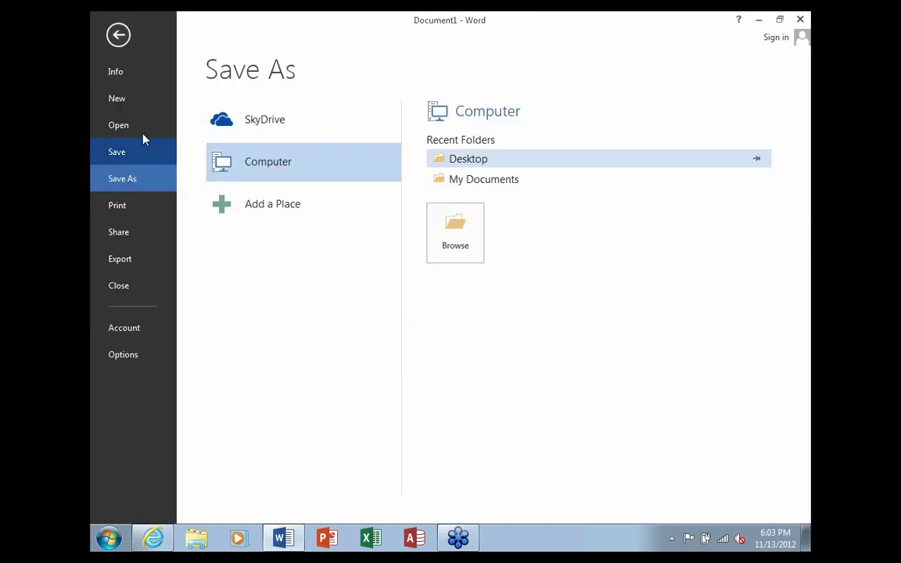
# Back in the document, select the line 'This is a file from 2013' and reopen the File backstage
pyautogui.click(118, 34)
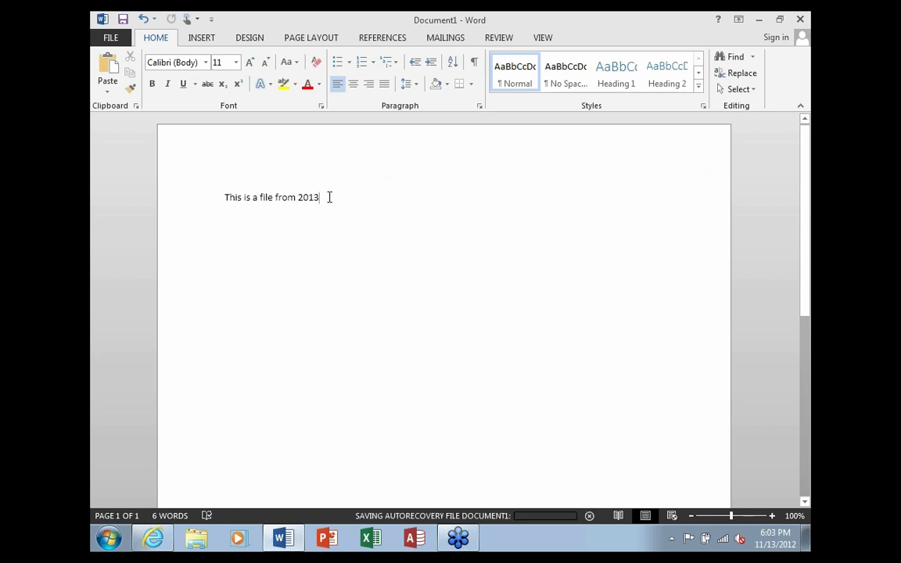
pyautogui.moveTo(330, 197); pyautogui.dragTo(222, 204)
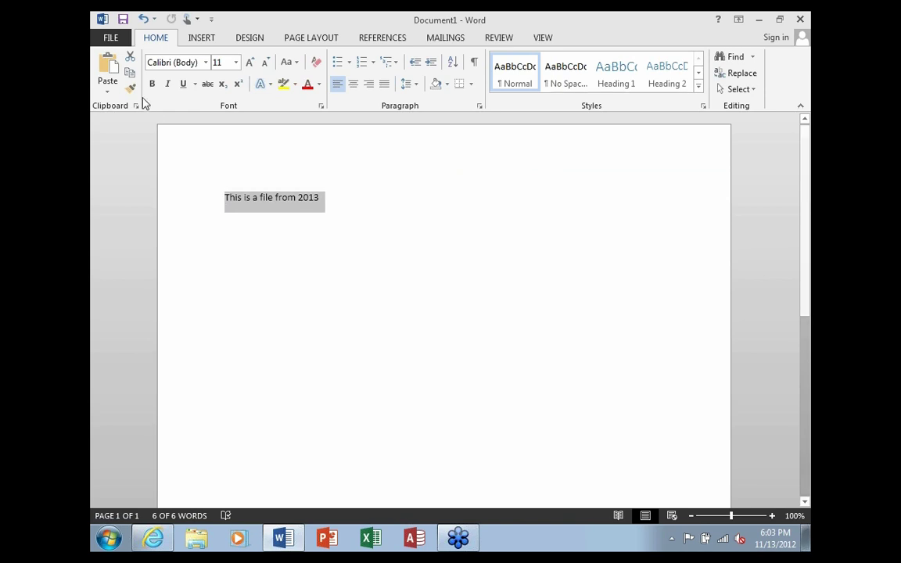
pyautogui.click(113, 41)
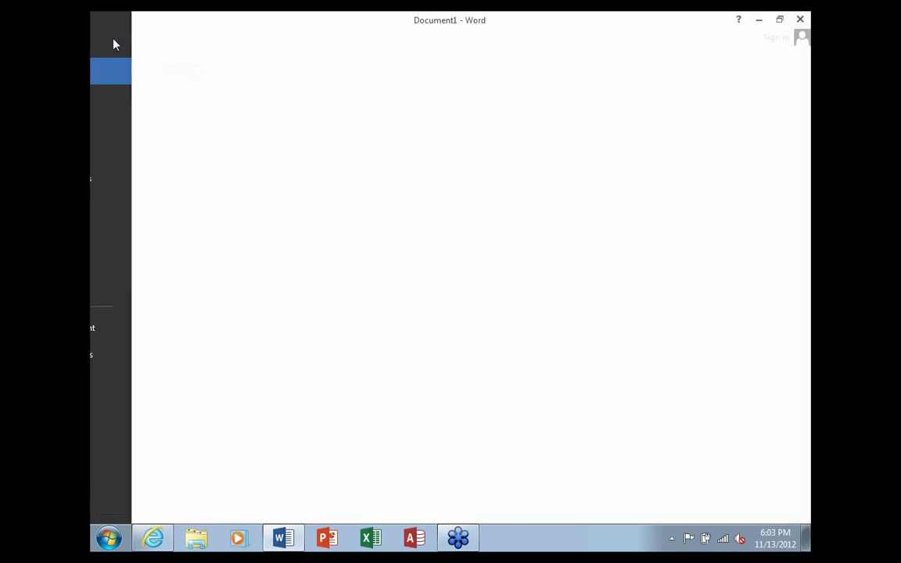
pyautogui.click(135, 179)
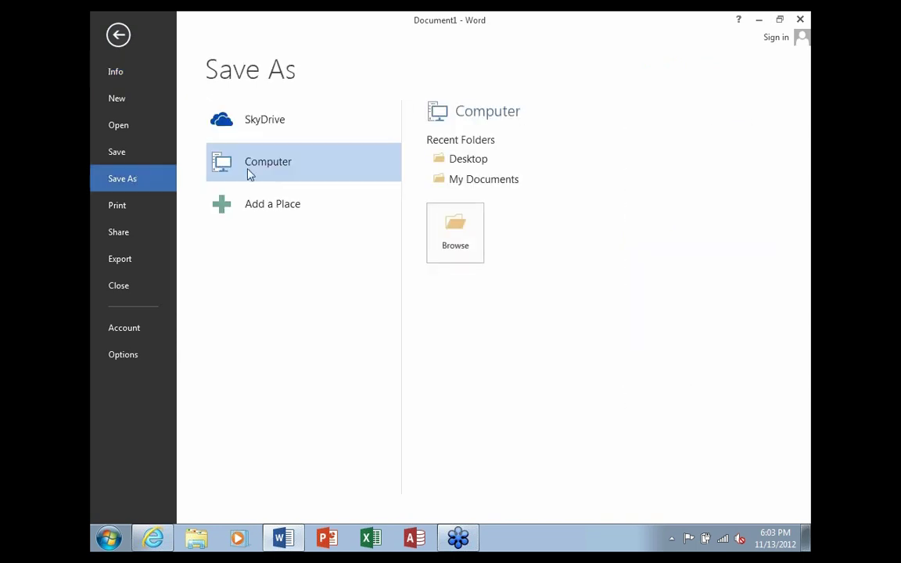
pyautogui.click(466, 160)
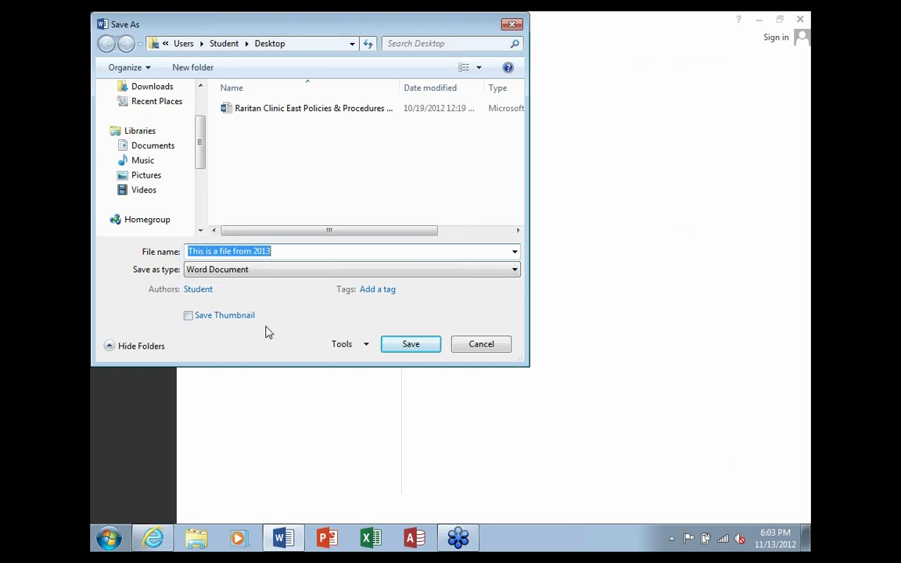
pyautogui.moveTo(360, 32); pyautogui.dragTo(396, 91)
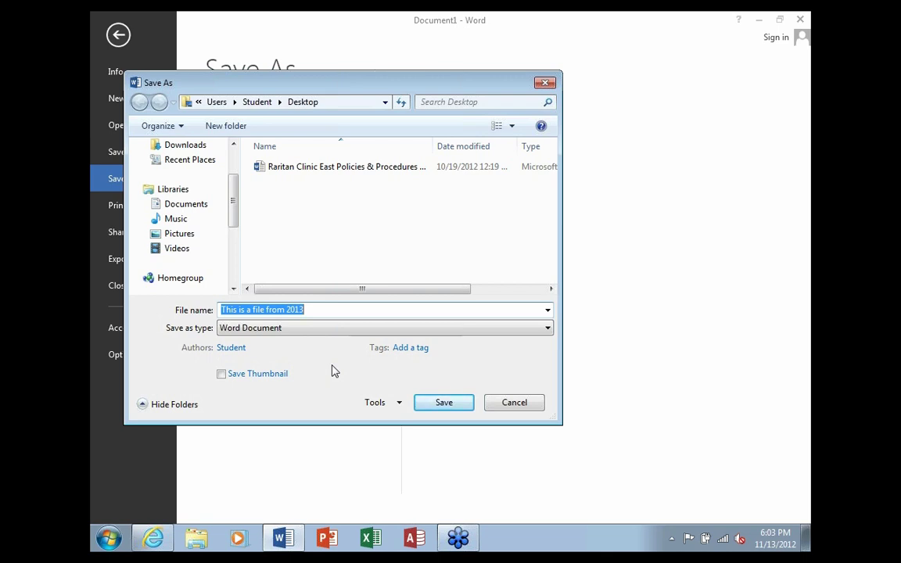
pyautogui.click(518, 407)
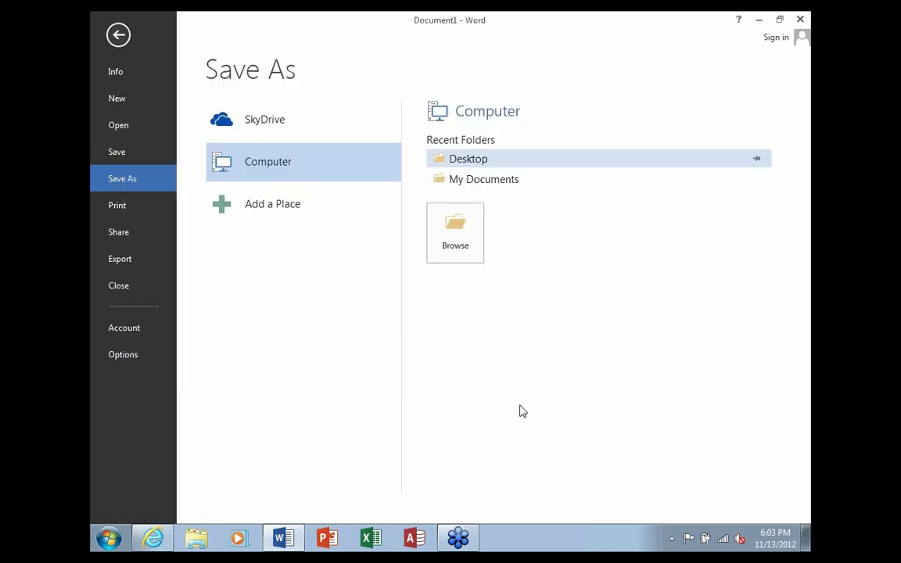
pyautogui.click(118, 36)
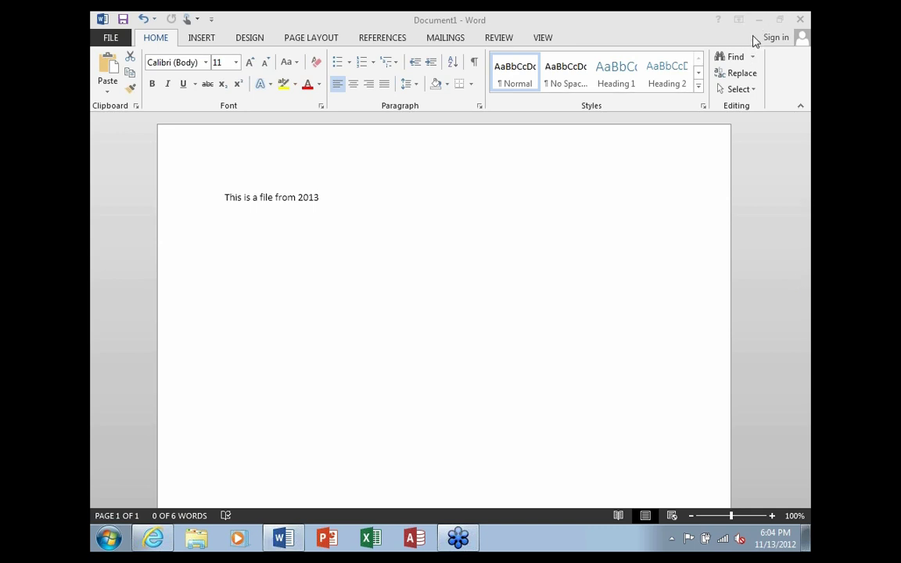
pyautogui.hotkey('ctrl', 'a')
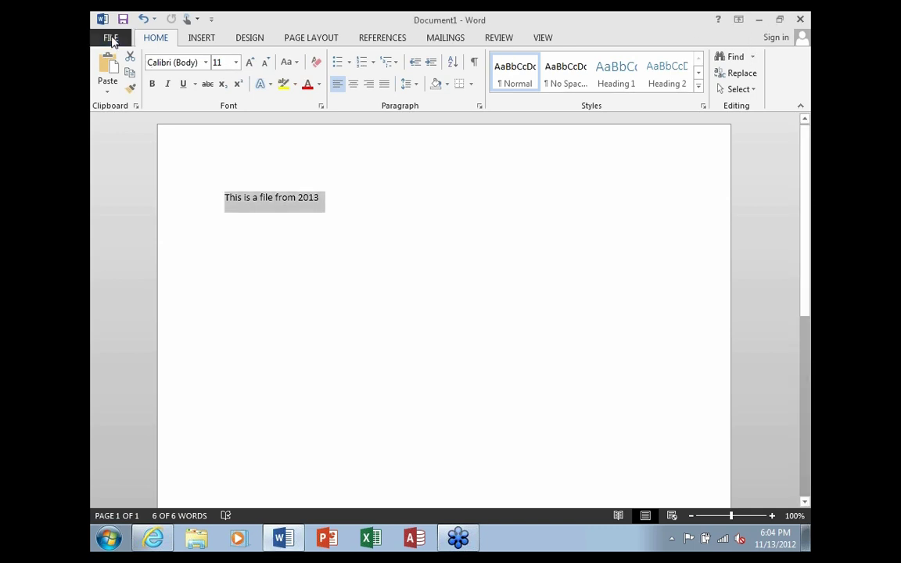
# Open the Raritan Clinic East Policies & Procedures Manual from the Recent documents list
pyautogui.click(111, 37)
pyautogui.click(132, 126)
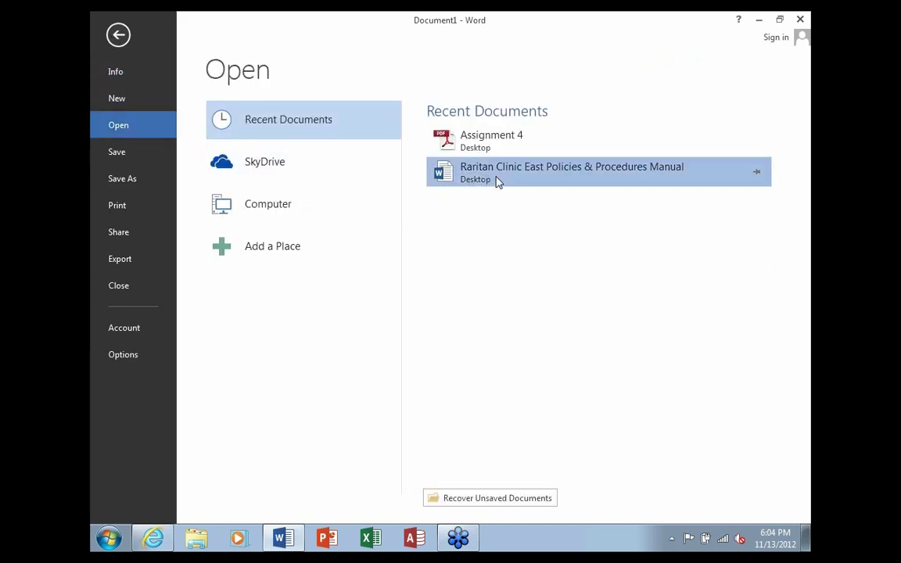
pyautogui.click(497, 180)
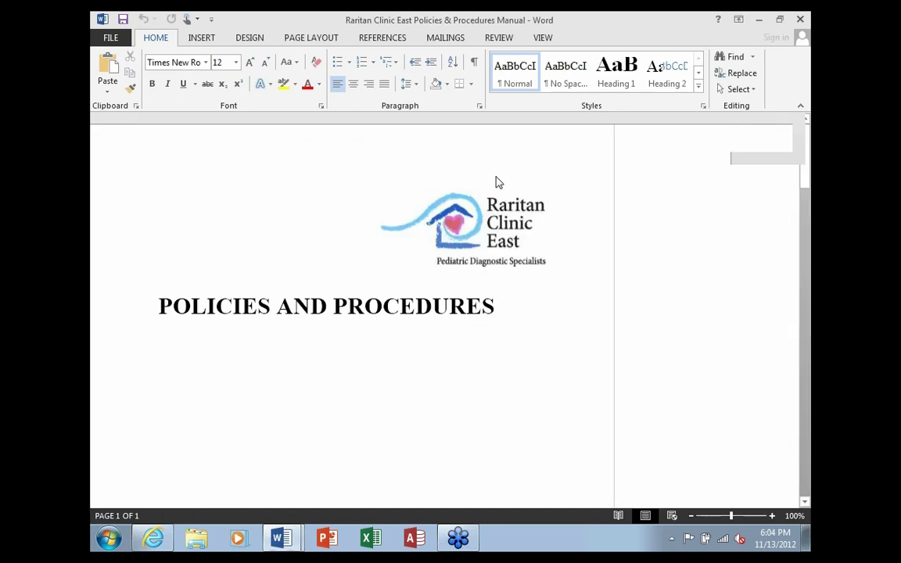
# Cancel a Save As of the manual to Desktop, close the manual, and deselect Document1's text
pyautogui.click(109, 38)
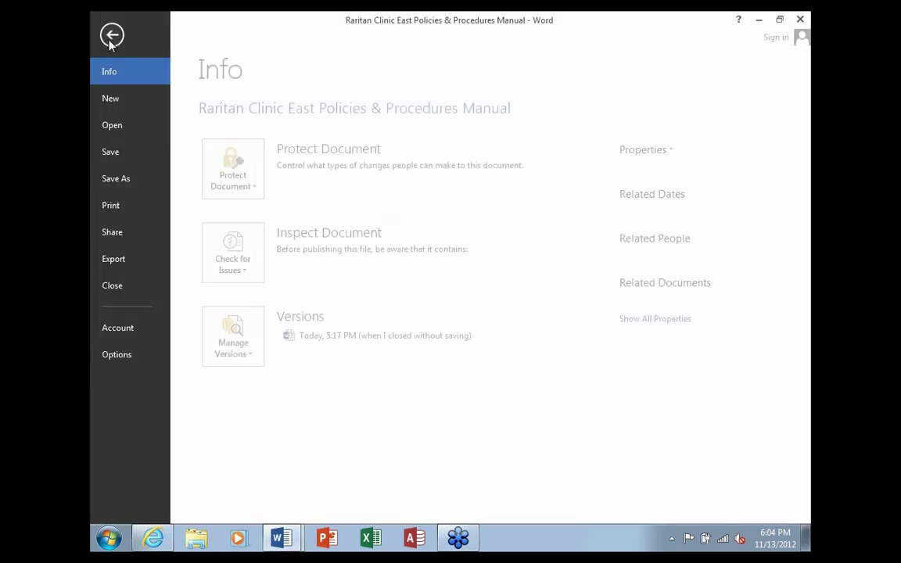
pyautogui.click(133, 179)
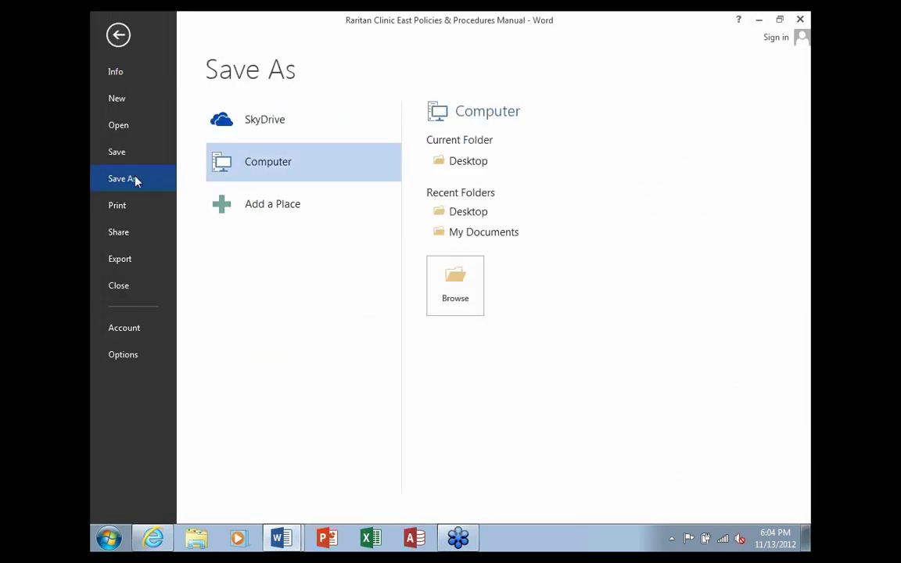
pyautogui.click(449, 161)
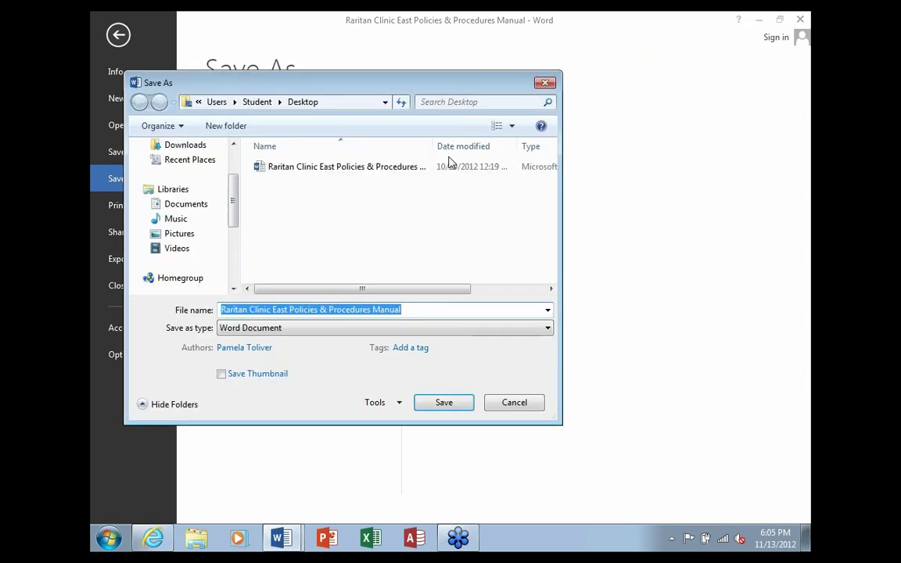
pyautogui.click(514, 403)
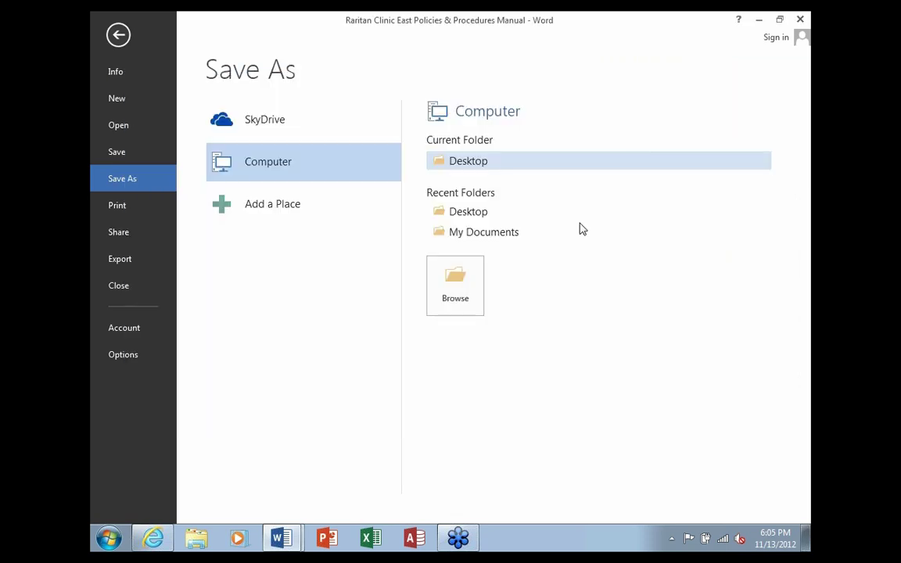
pyautogui.click(118, 40)
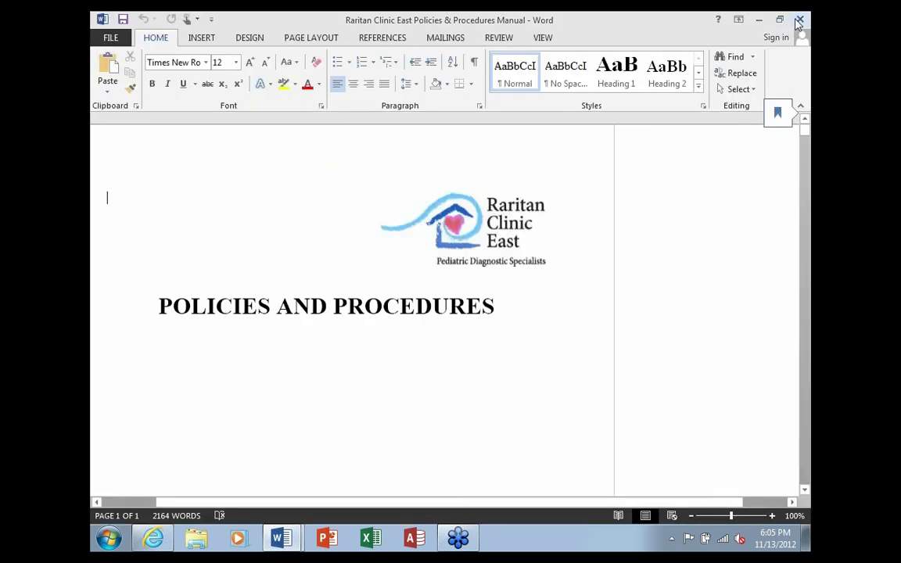
pyautogui.click(799, 21)
pyautogui.click(396, 222)
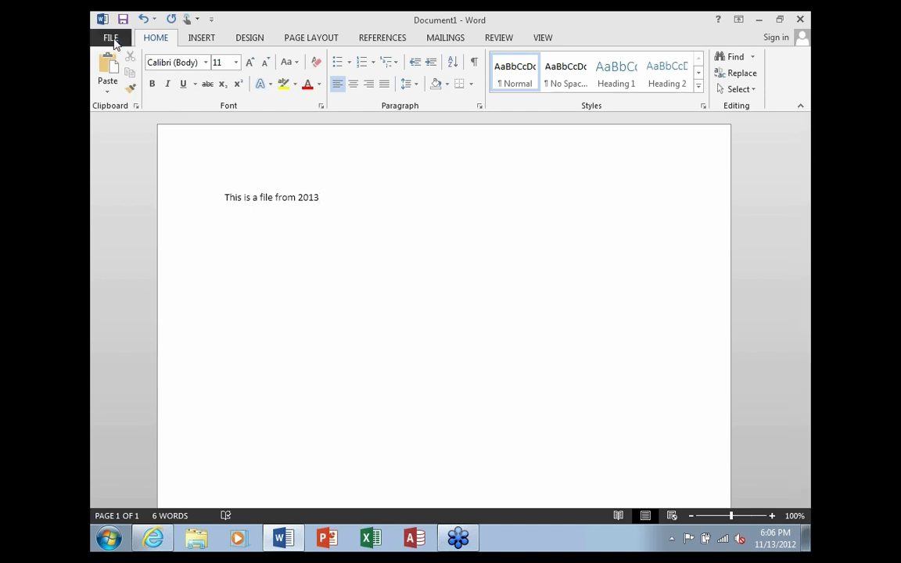
# Look at the Save As page for Document1, then return to the document
pyautogui.click(110, 37)
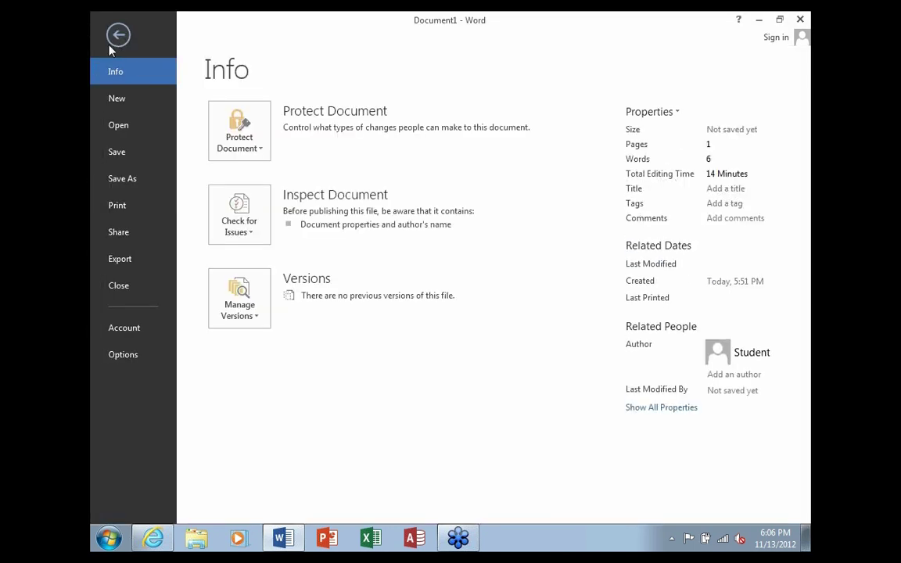
pyautogui.click(130, 182)
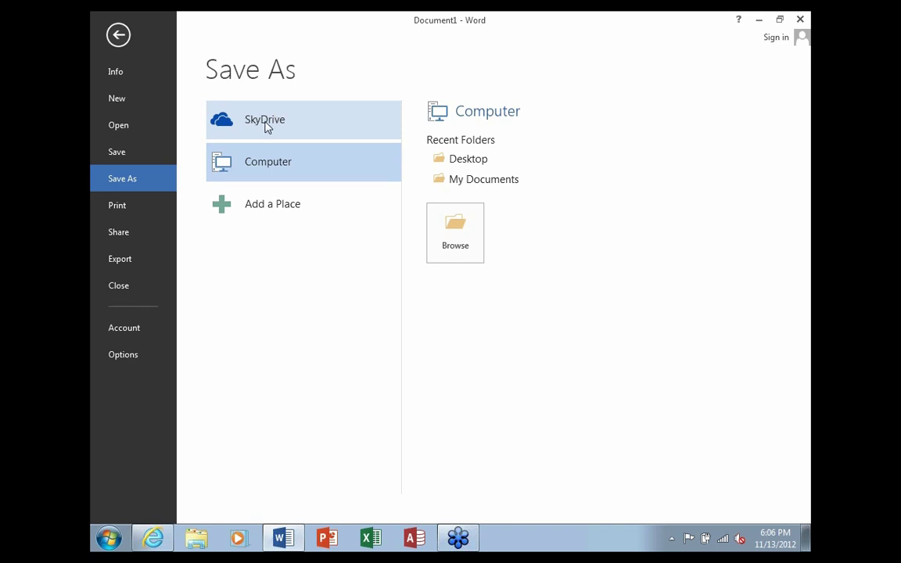
pyautogui.click(119, 35)
# Change the year from 2012 to 2013 and bring up Save As for Document1 again
pyautogui.press('BackSpace')
pyautogui.write('3')
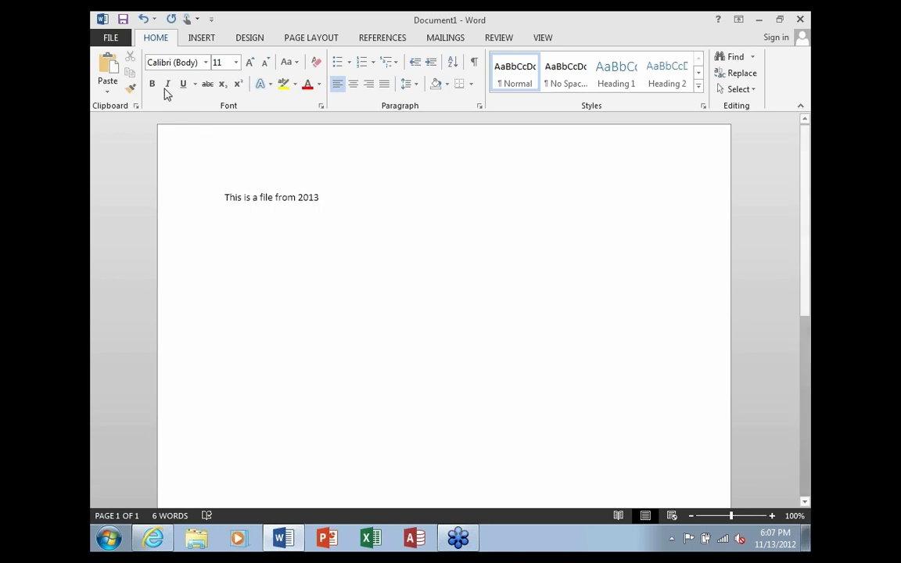
pyautogui.click(119, 42)
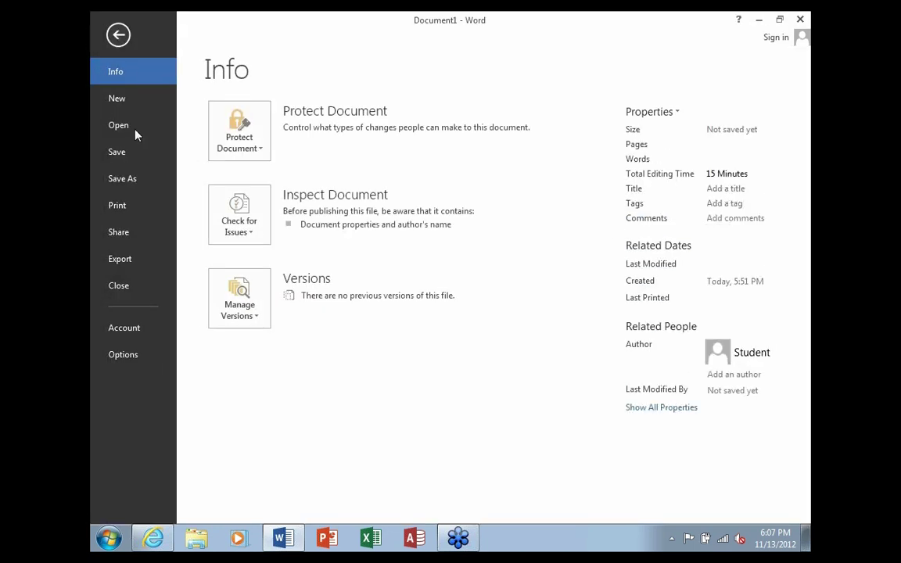
pyautogui.click(129, 180)
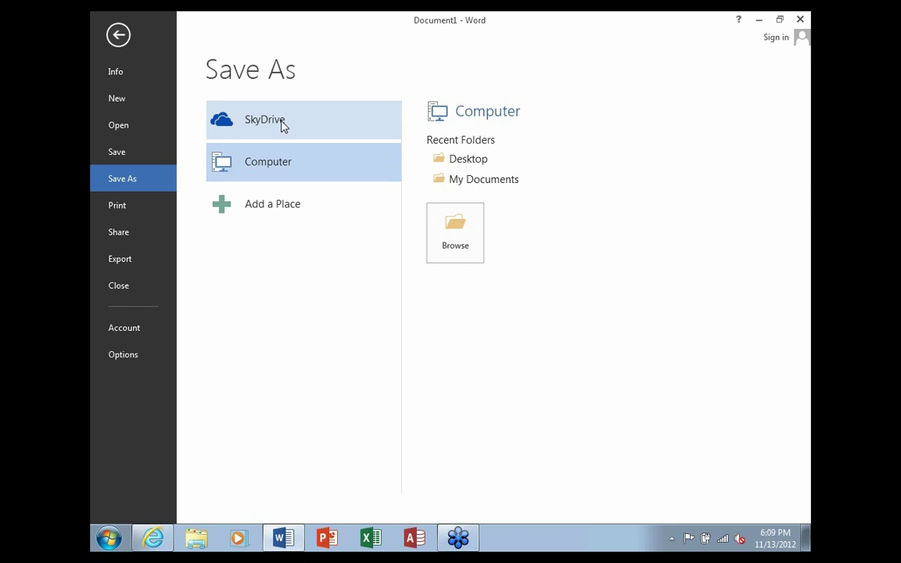
# Launch PowerPoint, start a blank presentation, and delete the title and subtitle placeholders
pyautogui.click(327, 539)
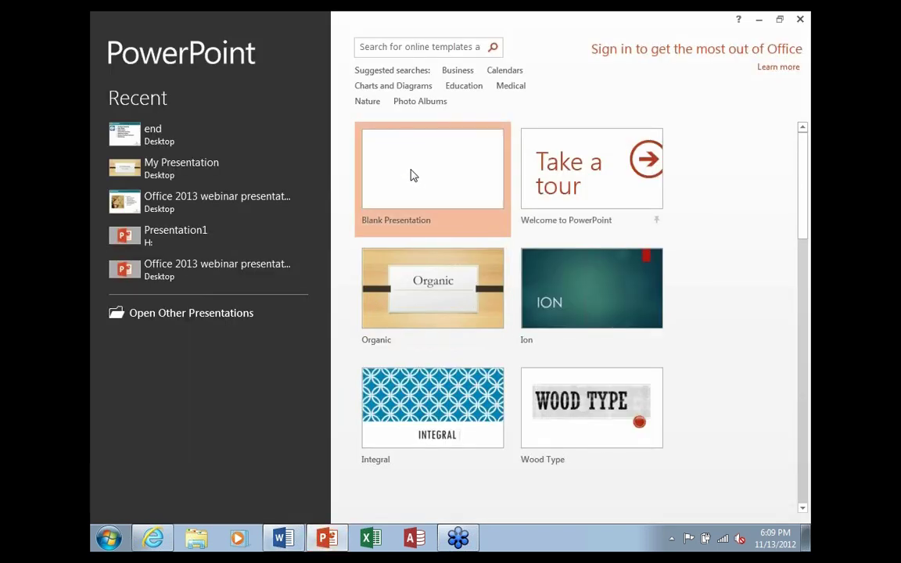
pyautogui.click(414, 176)
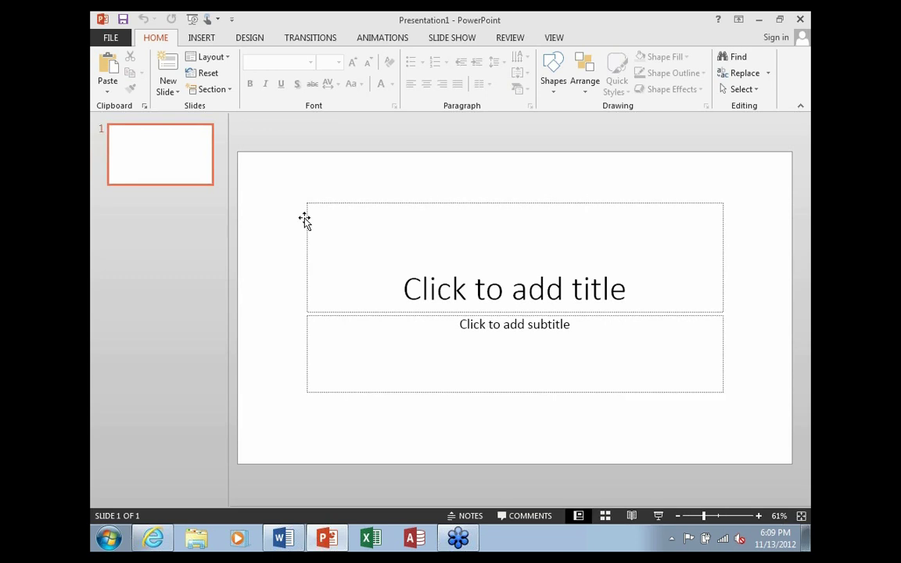
pyautogui.hotkey('ctrl', 'a')
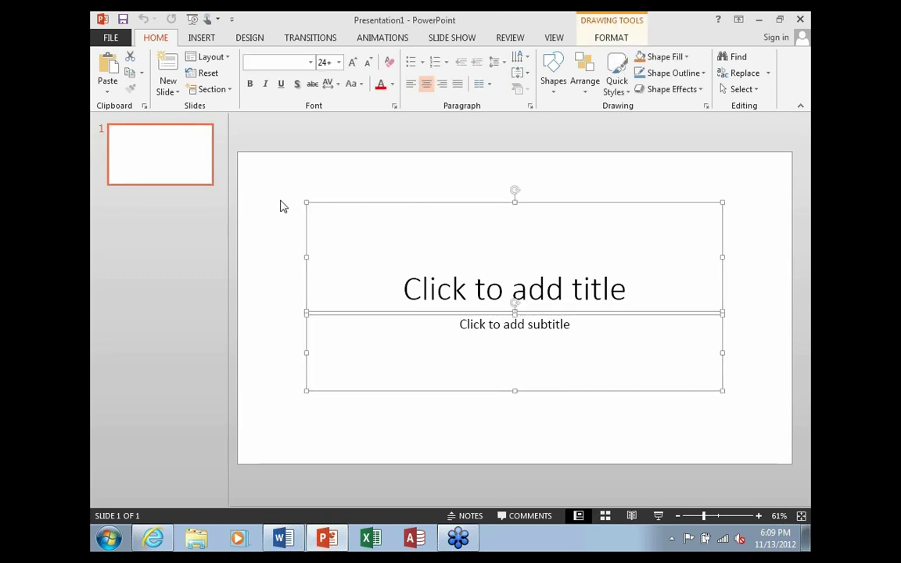
pyautogui.press('Delete')
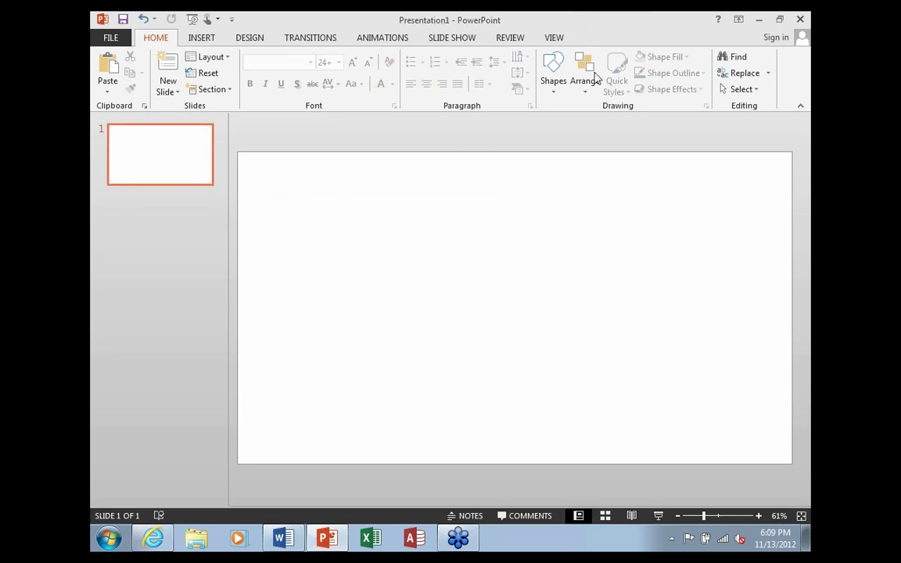
# Draw a blue oval circle, add two copies arranged in an overlapping triangle, and select all three
pyautogui.click(206, 41)
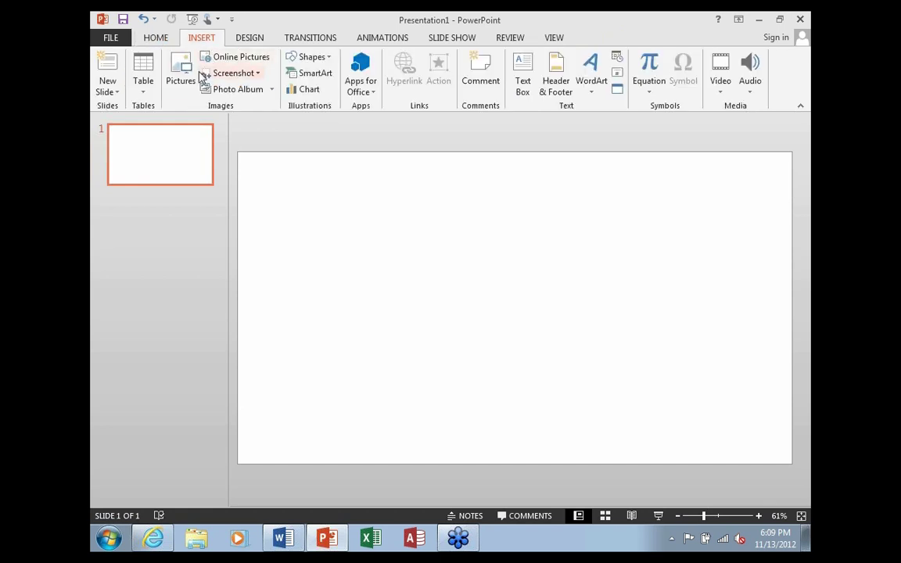
pyautogui.click(307, 64)
pyautogui.click(350, 92)
pyautogui.moveTo(281, 290); pyautogui.dragTo(346, 351)
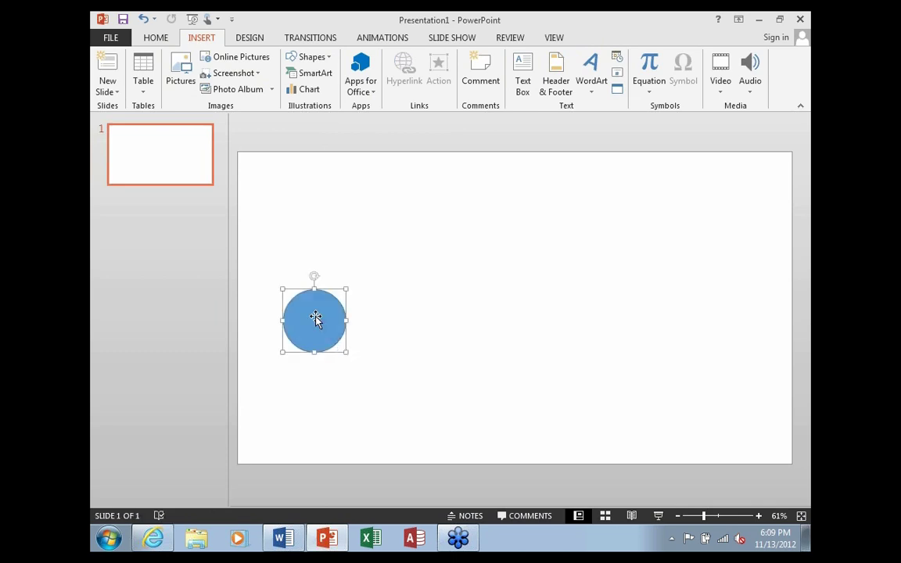
pyautogui.moveTo(332, 328); pyautogui.dragTo(395, 327)
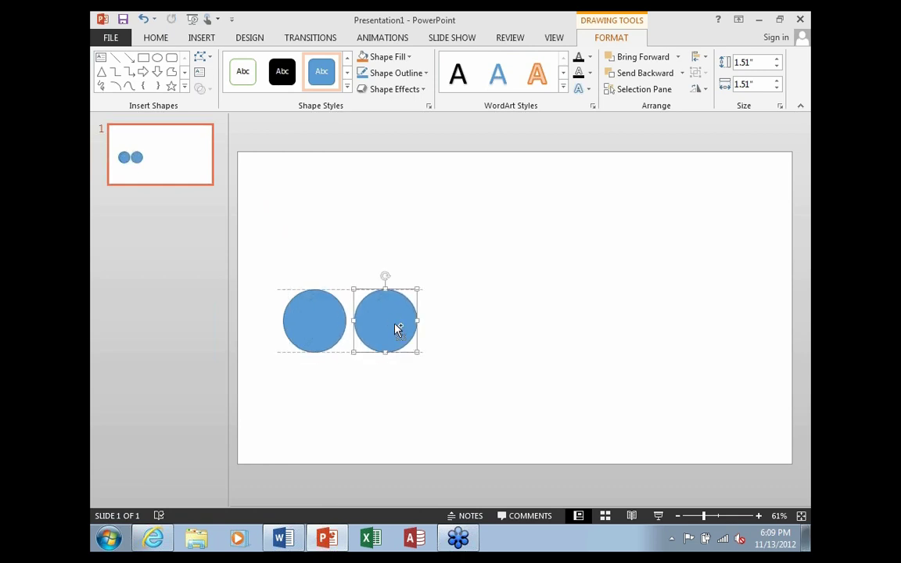
pyautogui.hotkey('ctrl', 'v')
pyautogui.moveTo(311, 323); pyautogui.dragTo(344, 290)
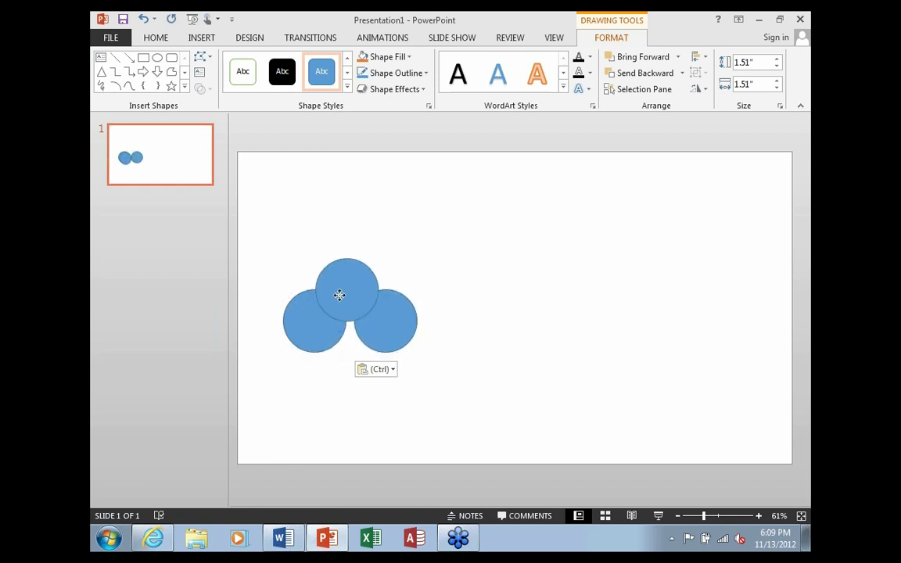
pyautogui.moveTo(259, 244); pyautogui.dragTo(397, 338)
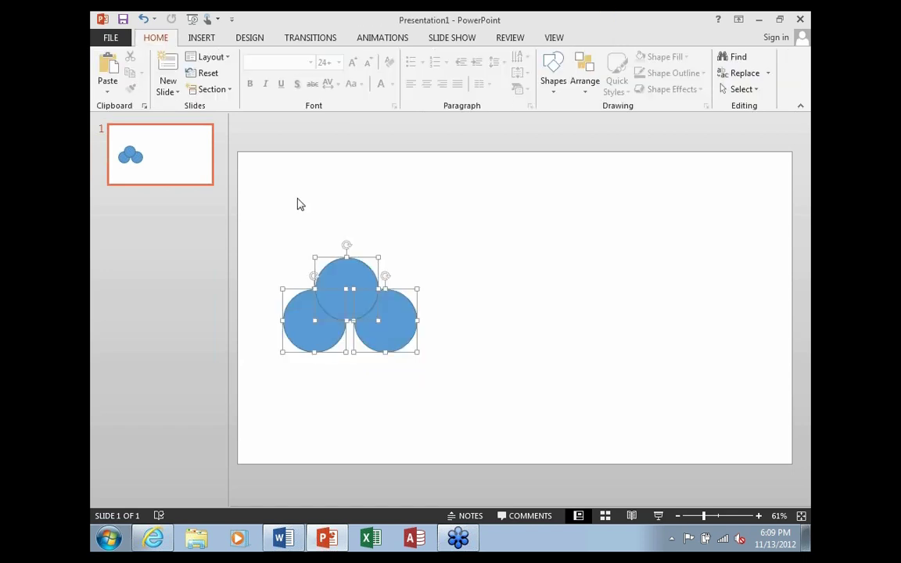
# Union the three circles, try moving the merged shape, then undo both the move and the merge
pyautogui.click(202, 88)
pyautogui.click(222, 107)
pyautogui.click(458, 334)
pyautogui.click(334, 294)
pyautogui.doubleClick(334, 293)
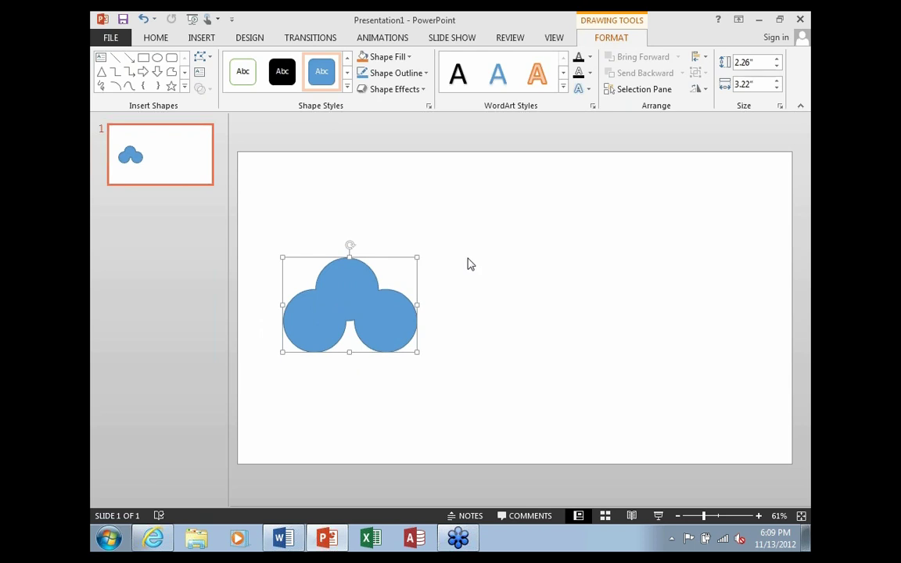
pyautogui.moveTo(362, 284); pyautogui.dragTo(334, 233)
pyautogui.click(481, 341)
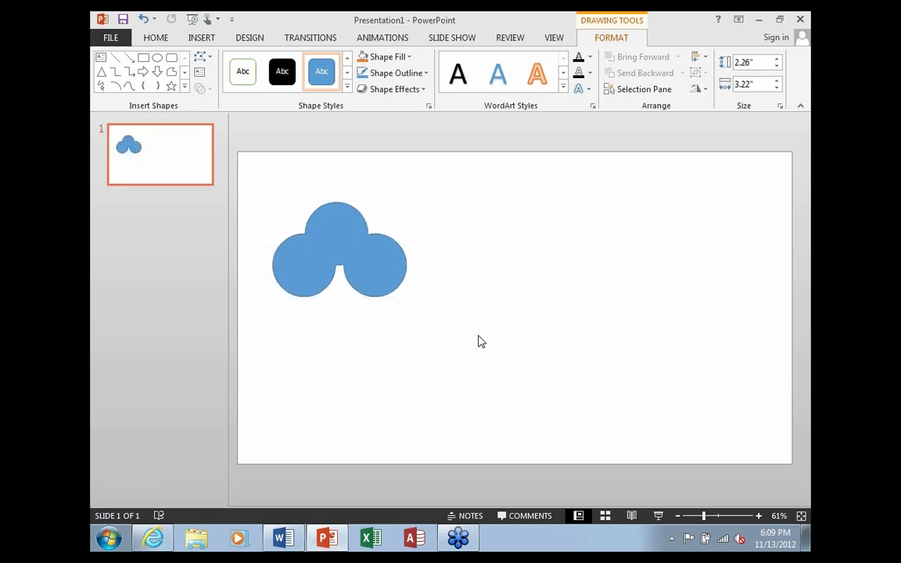
pyautogui.hotkey('ctrl', 'z')
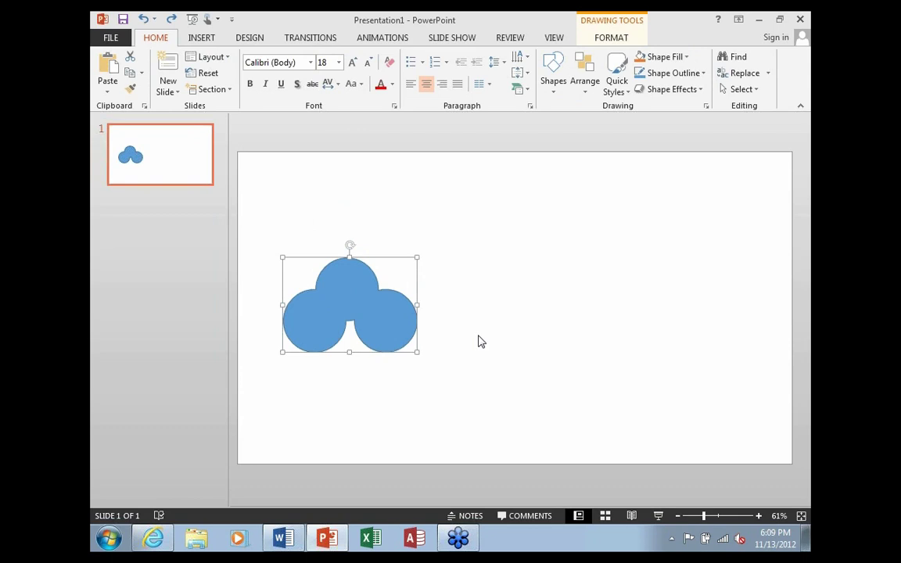
pyautogui.hotkey('ctrl', 'z')
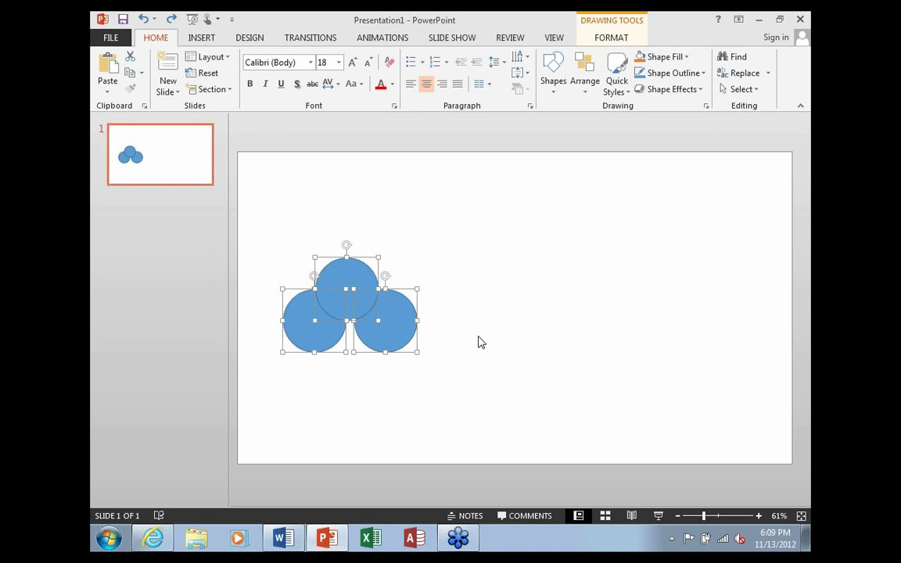
# Reapply Drawing Tools Format > Merge Shapes > Union to unite the three circles again
pyautogui.click(200, 39)
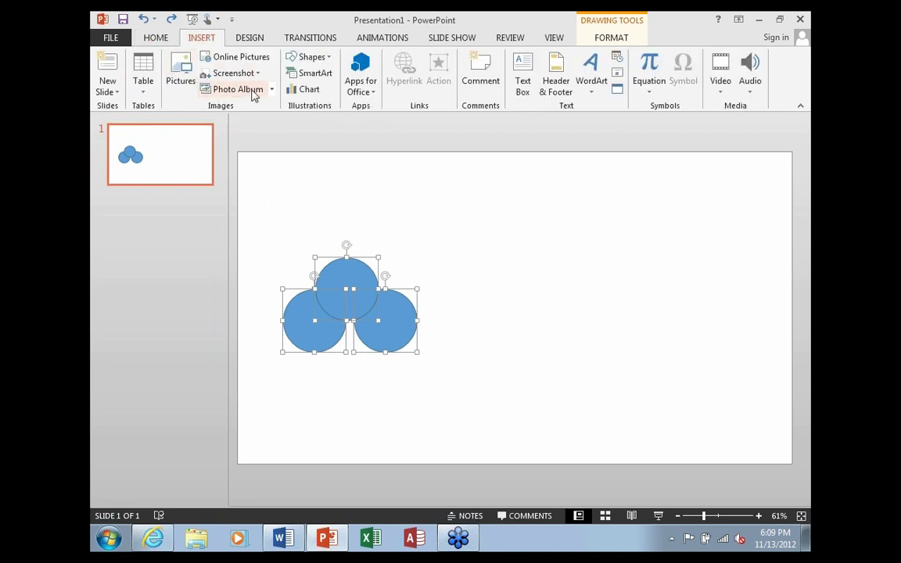
pyautogui.click(611, 37)
pyautogui.click(201, 88)
pyautogui.click(223, 105)
pyautogui.click(501, 290)
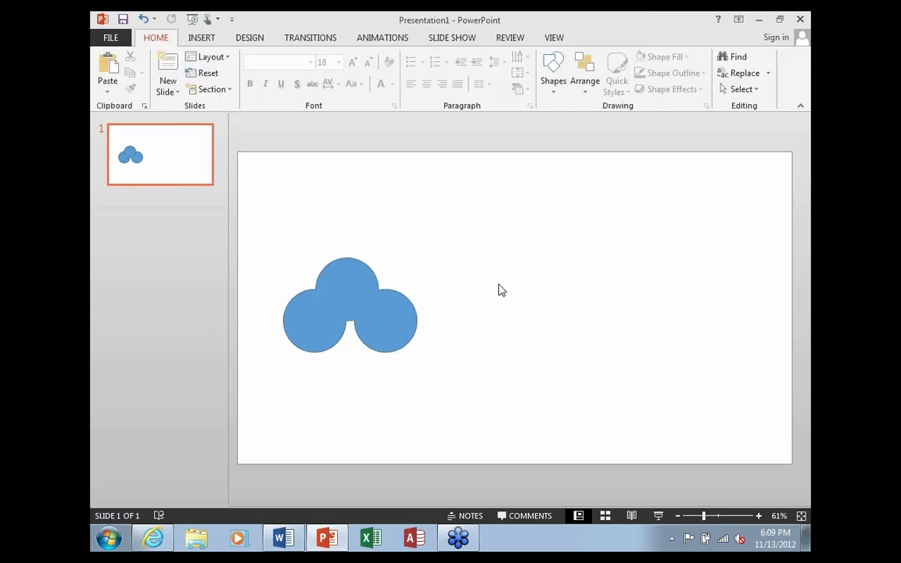
pyautogui.click(358, 287)
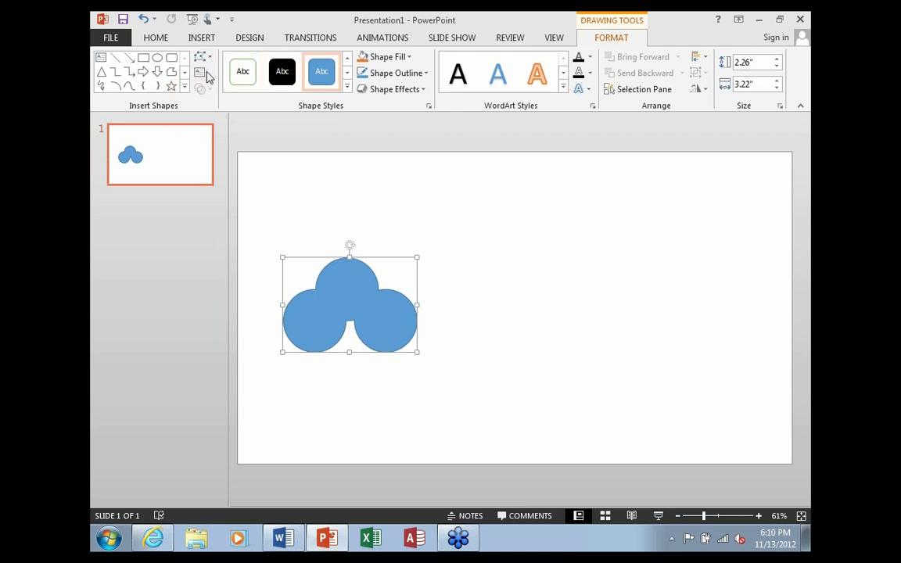
# Drag the merged three-circle shape to the slide's top-left corner and open the File Info page
pyautogui.click(451, 206)
pyautogui.click(353, 296)
pyautogui.moveTo(334, 252)
pyautogui.mouseDown()
pyautogui.moveTo(299, 179)
pyautogui.moveTo(315, 198)
pyautogui.mouseUp()
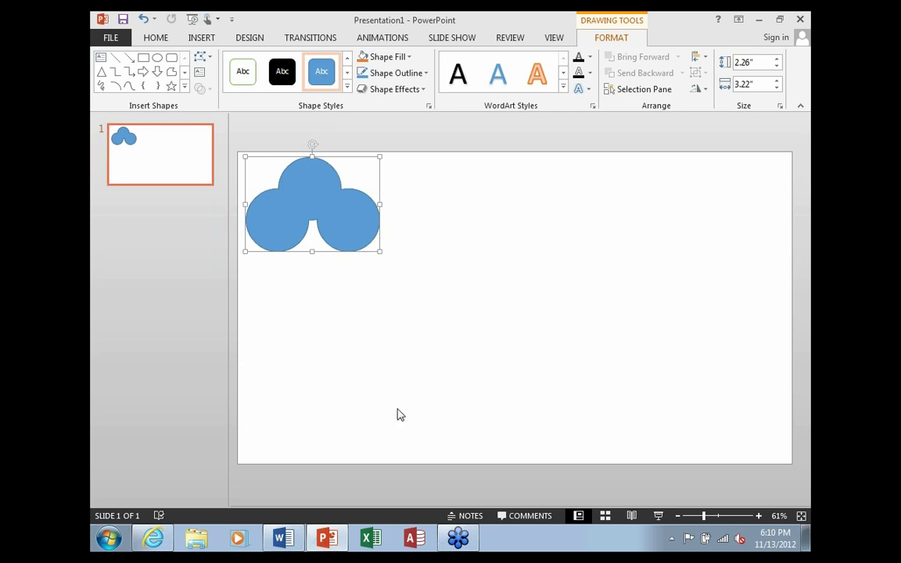
pyautogui.click(327, 539)
pyautogui.click(113, 40)
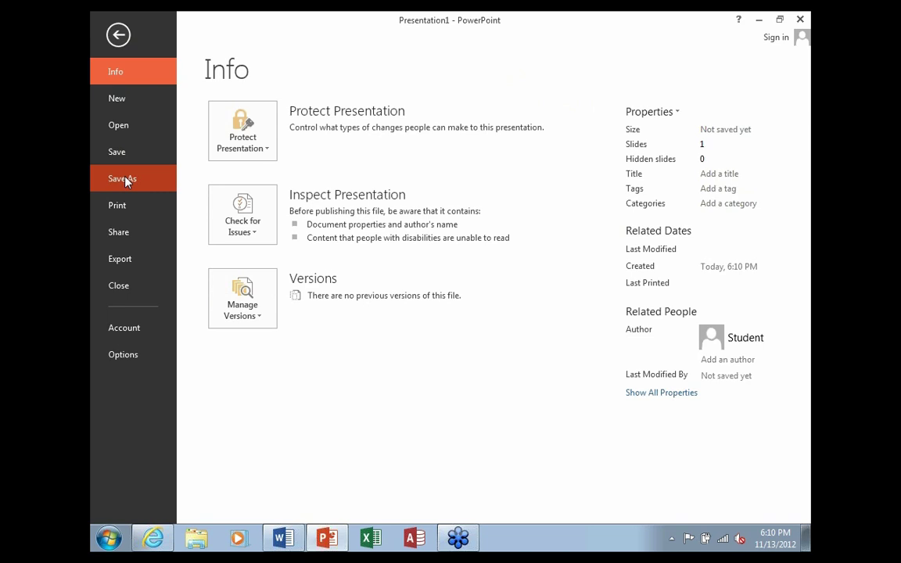
# Export the presentation with Create a Video at Computer & HD Displays quality
pyautogui.click(130, 262)
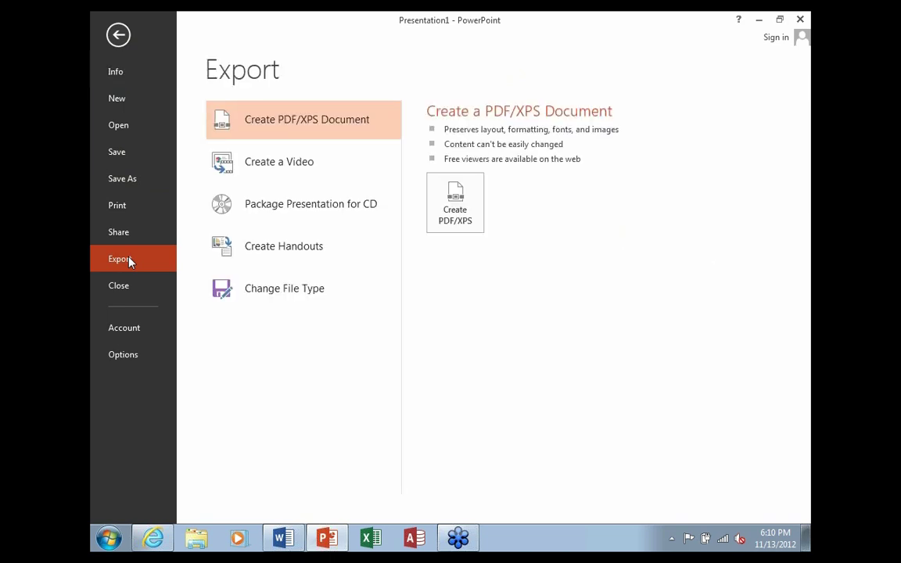
pyautogui.click(283, 168)
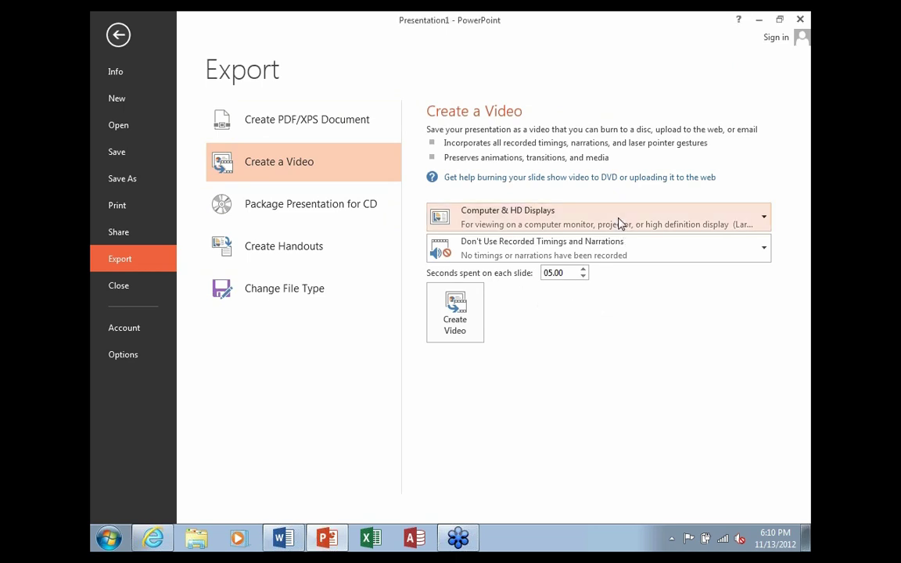
pyautogui.click(762, 224)
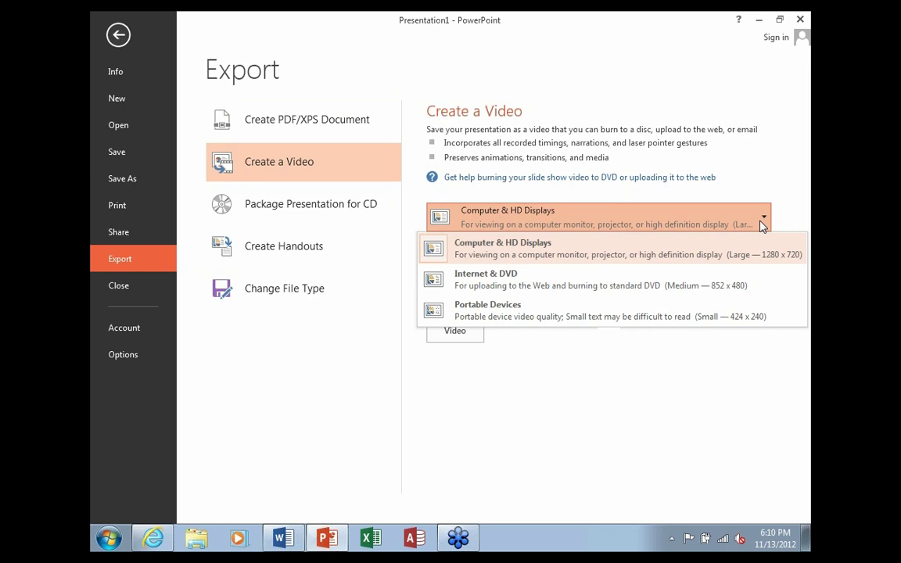
pyautogui.click(649, 256)
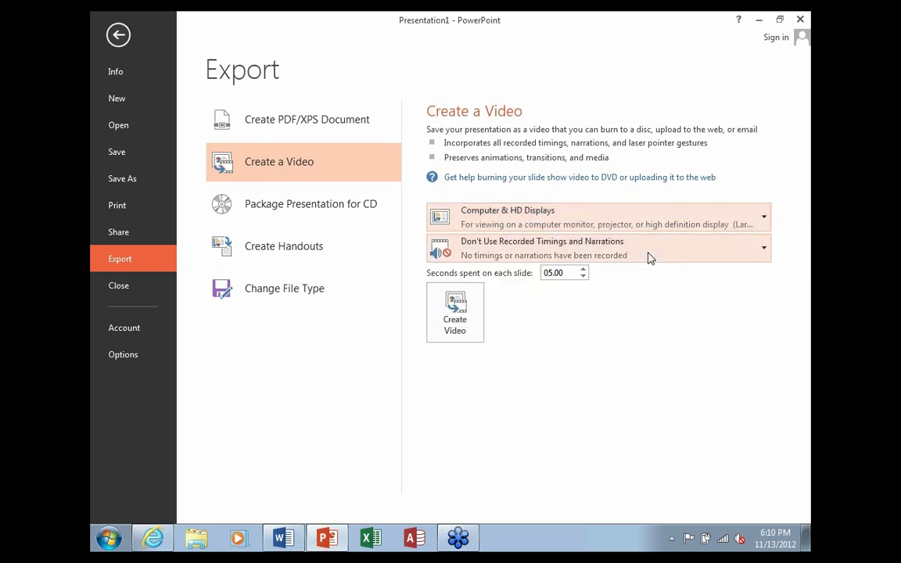
pyautogui.click(454, 320)
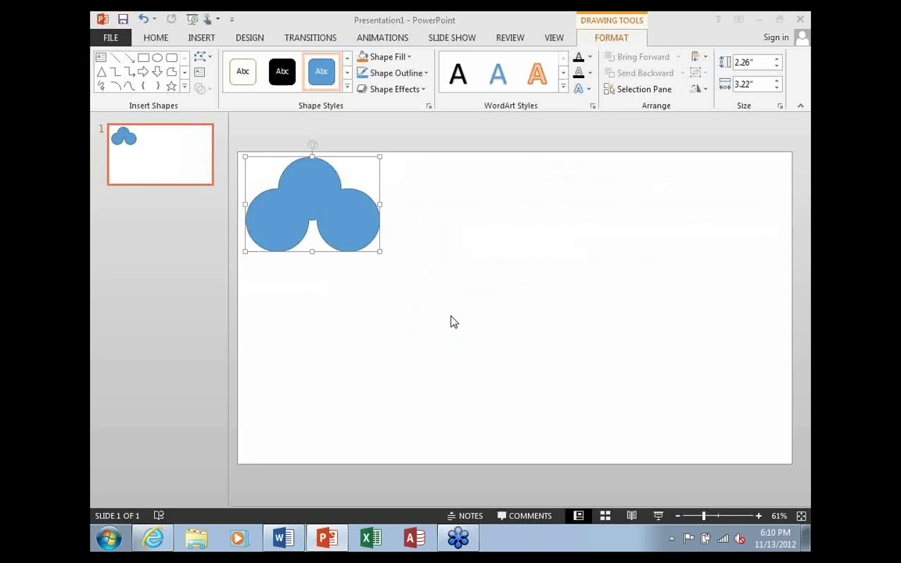
pyautogui.click(495, 283)
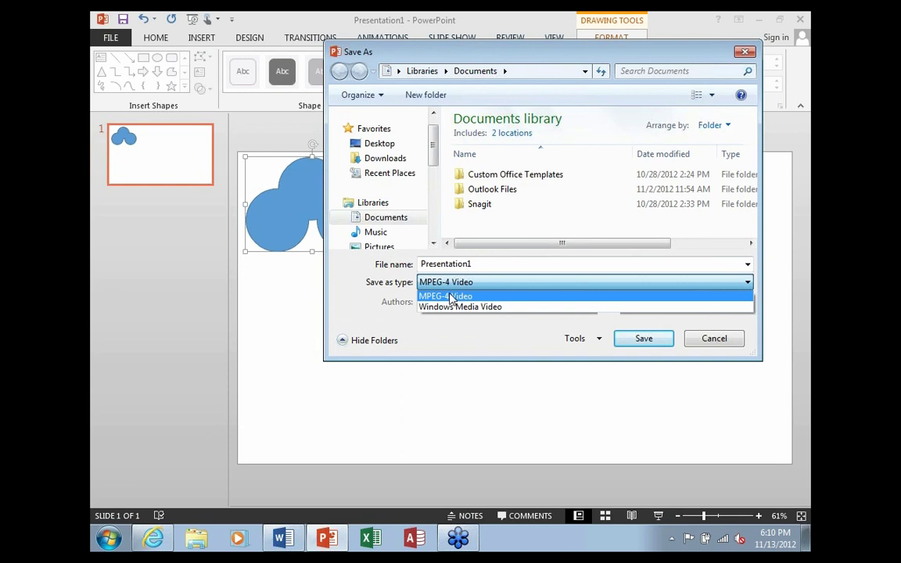
pyautogui.click(511, 325)
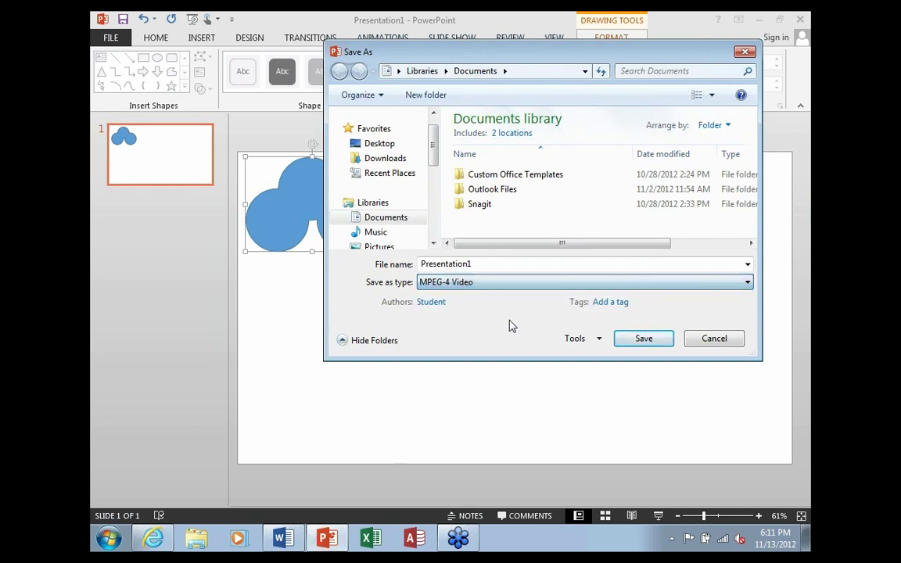
pyautogui.click(710, 340)
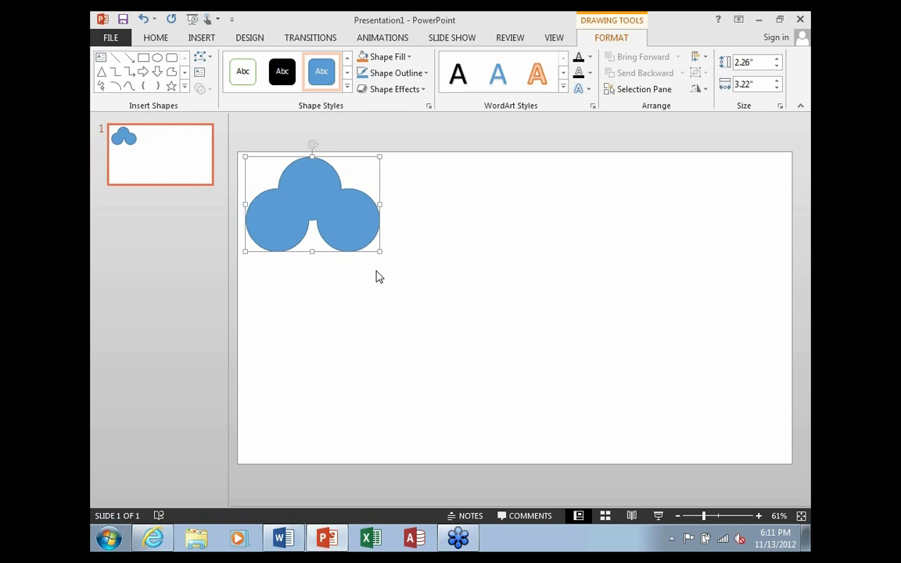
pyautogui.click(116, 40)
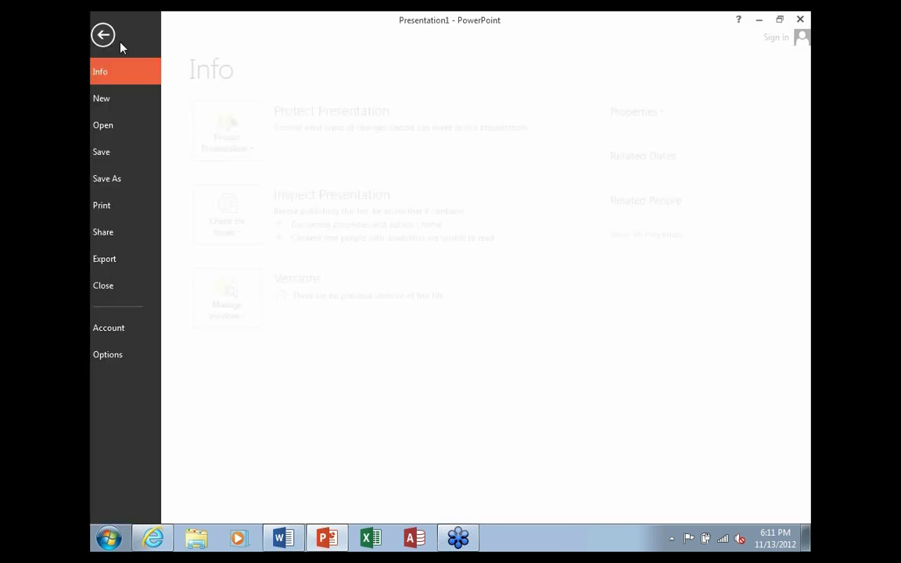
pyautogui.click(133, 183)
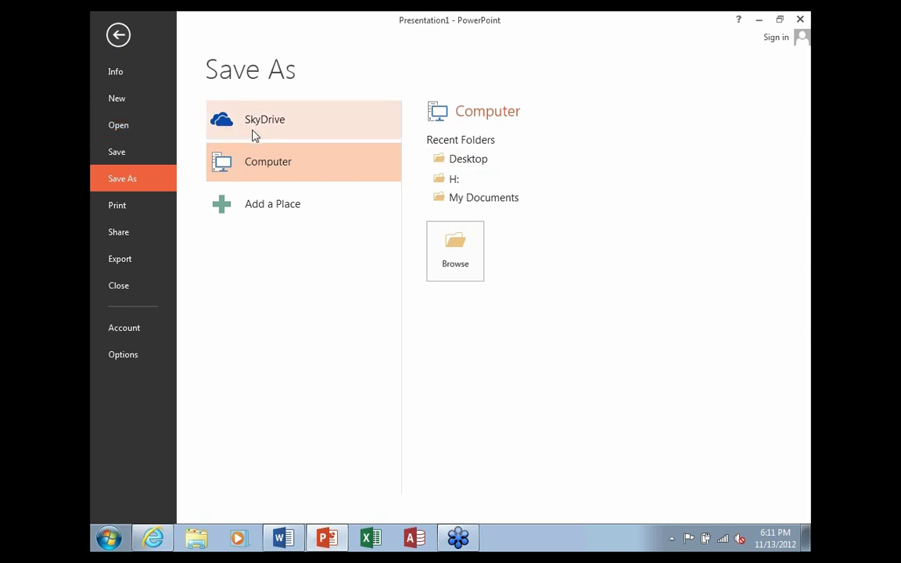
pyautogui.click(470, 160)
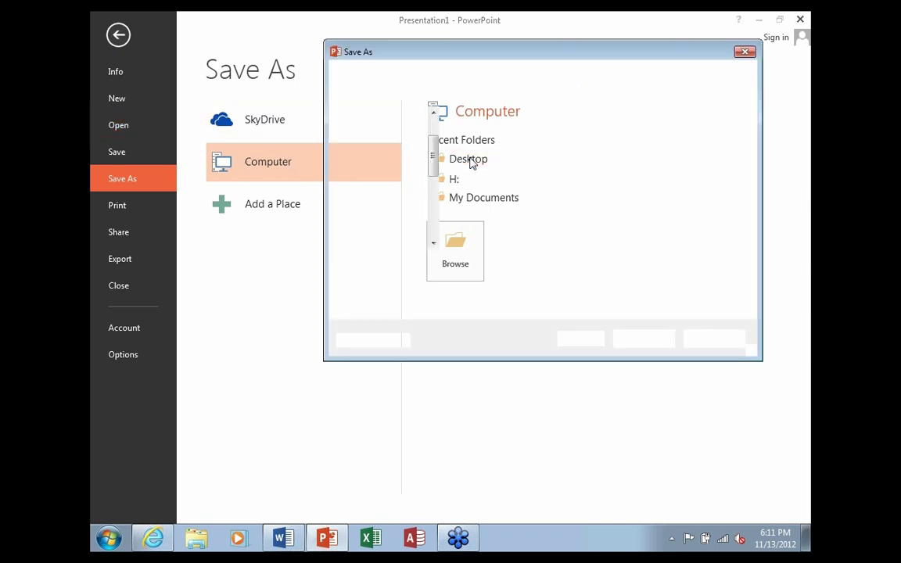
pyautogui.moveTo(479, 58); pyautogui.dragTo(336, 60)
pyautogui.click(654, 299)
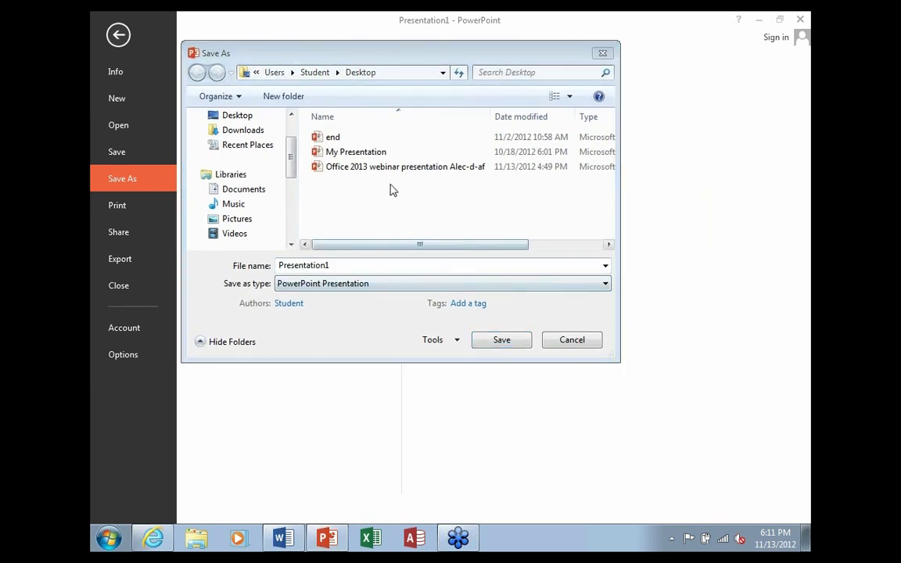
pyautogui.moveTo(376, 54); pyautogui.dragTo(378, 62)
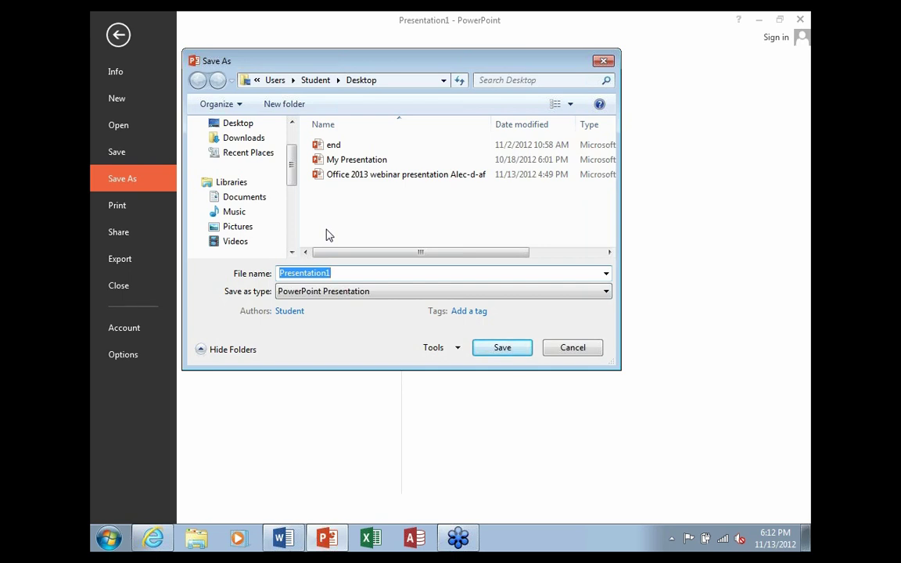
pyautogui.click(571, 351)
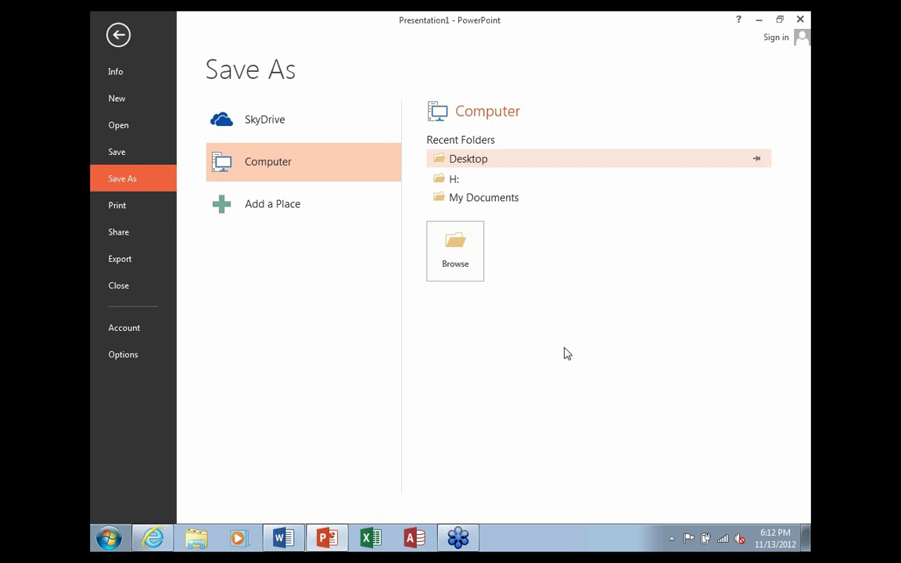
pyautogui.click(118, 35)
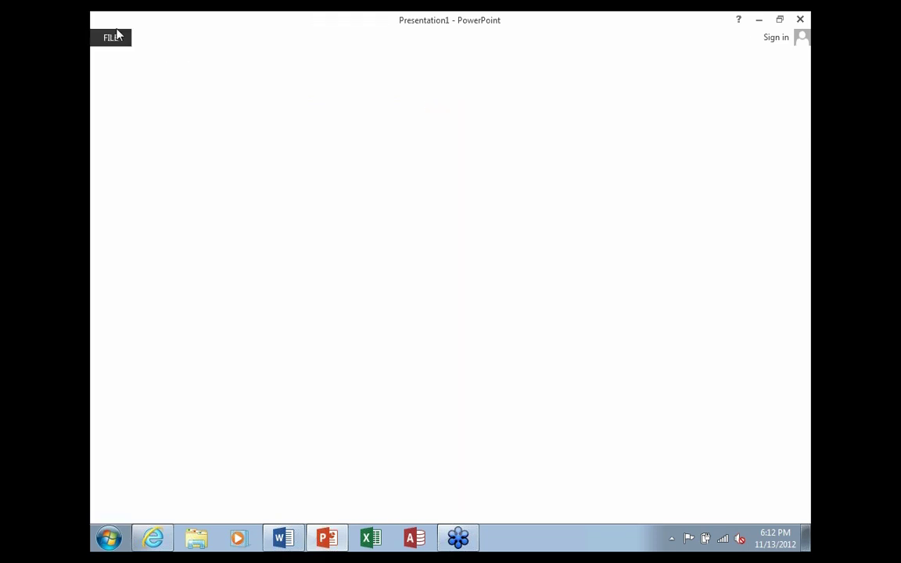